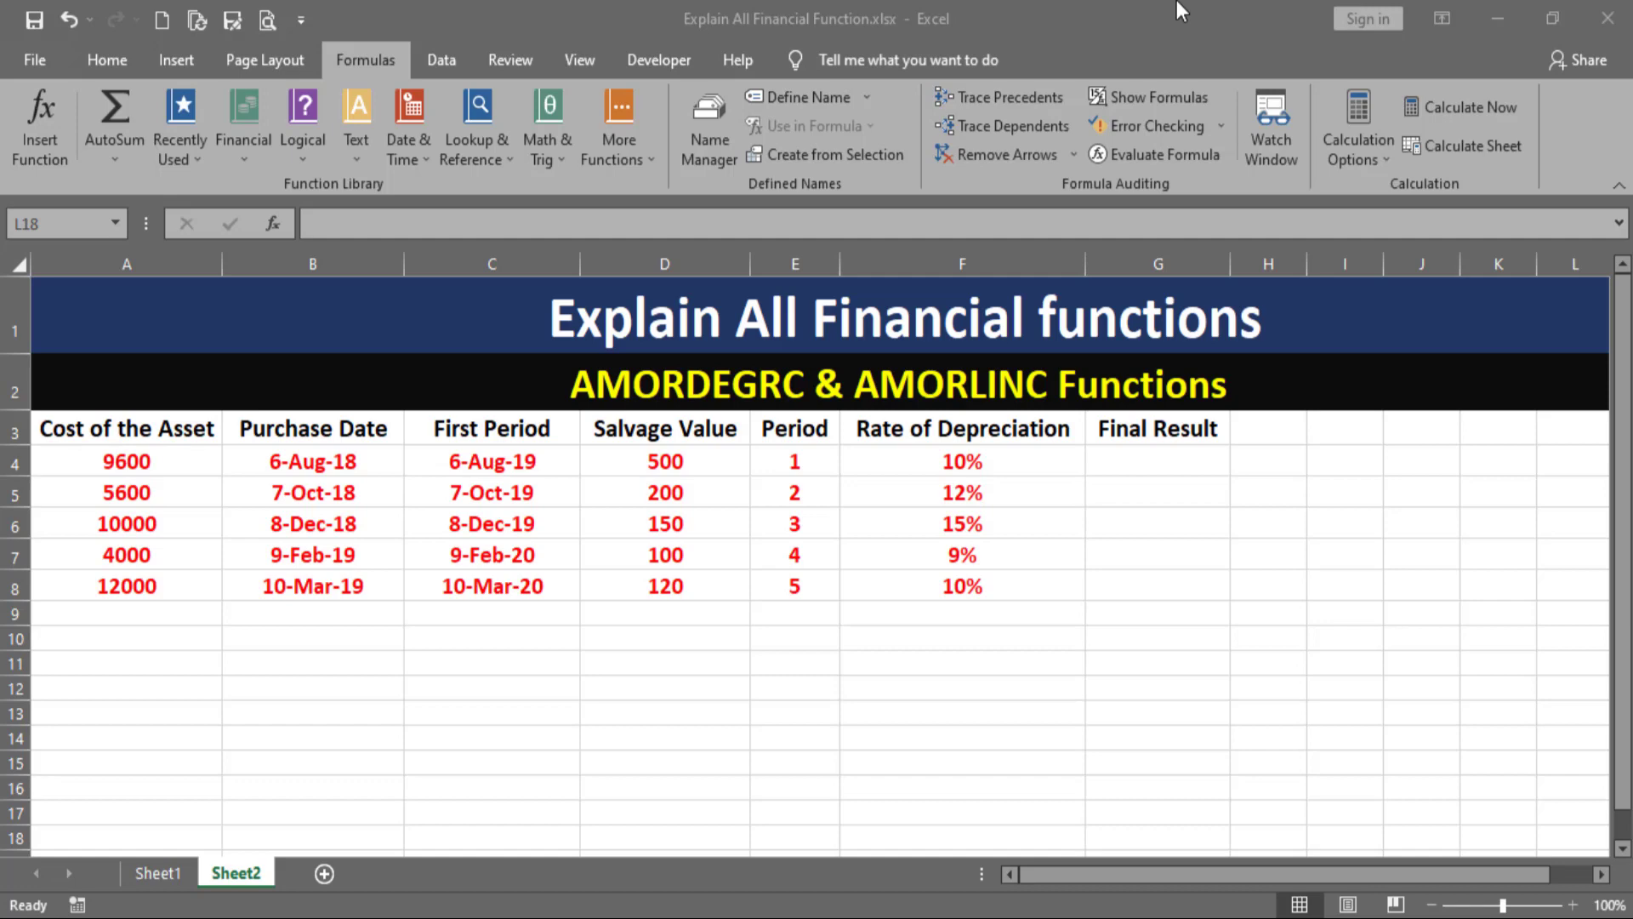
Browse the list of financial functions from the spreadsheet window, then close it
click(371, 52)
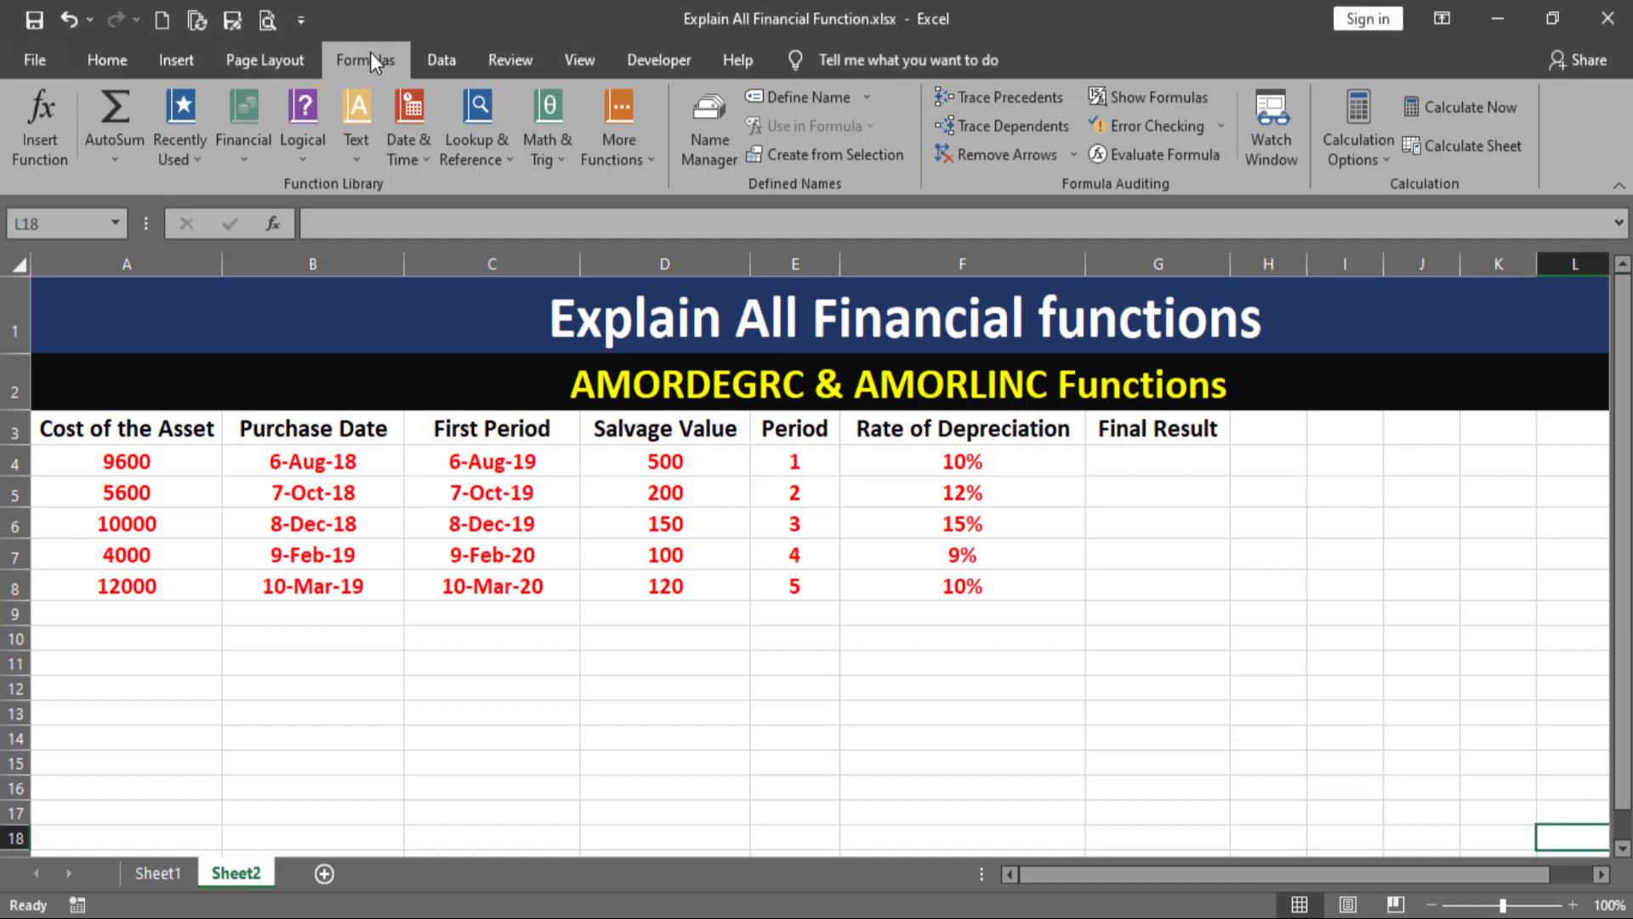
click(247, 161)
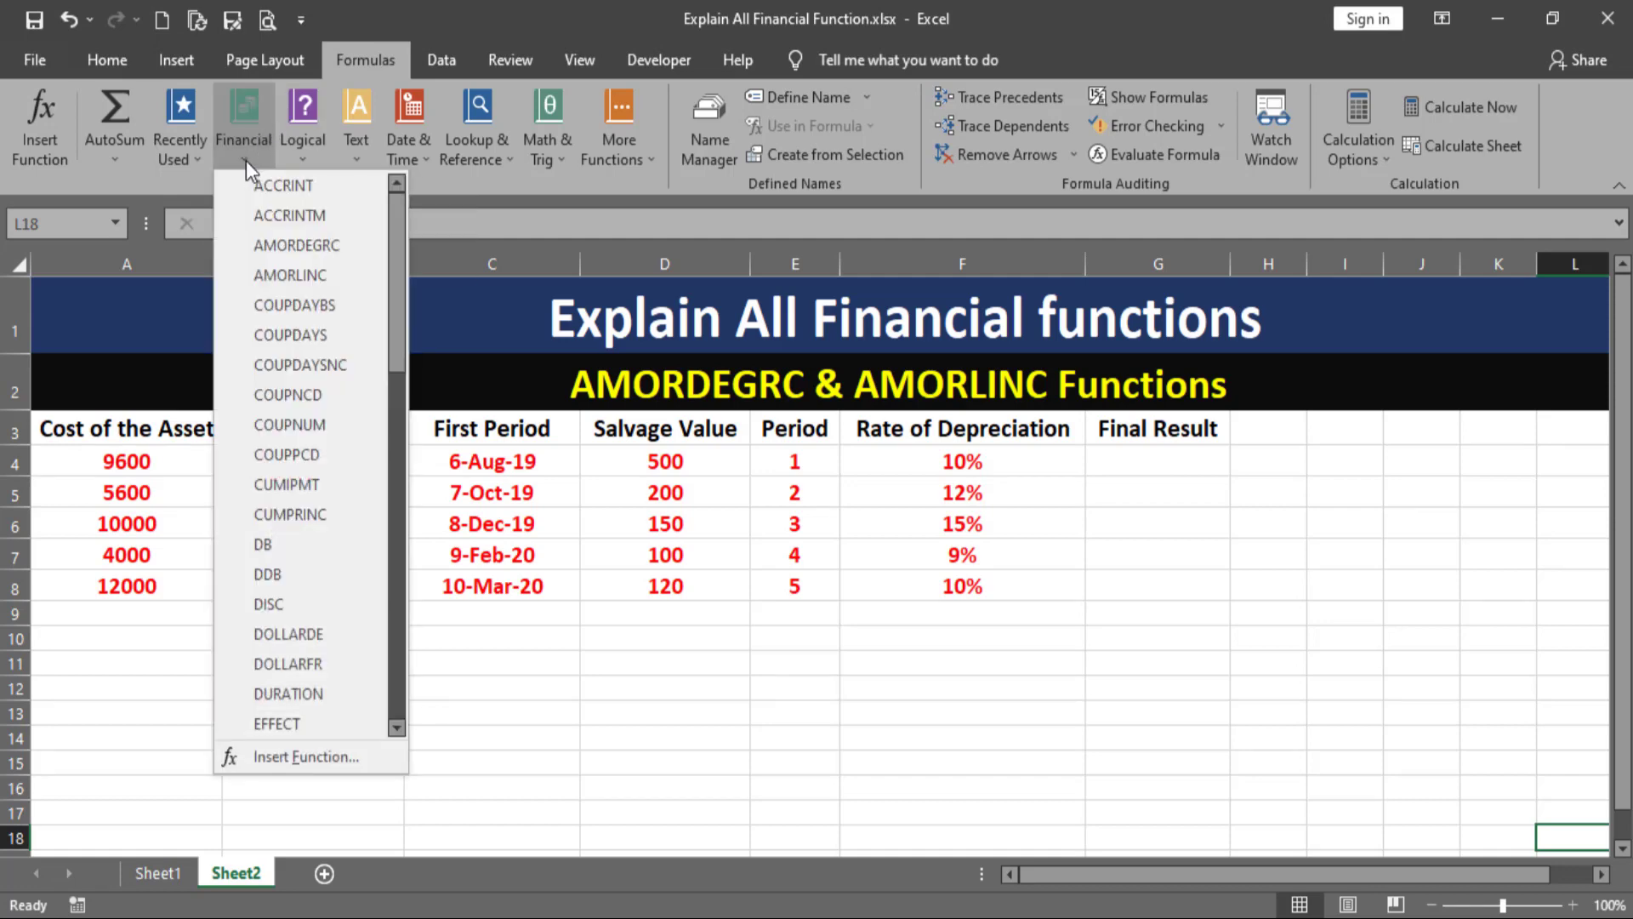
drag(391, 196, 407, 490)
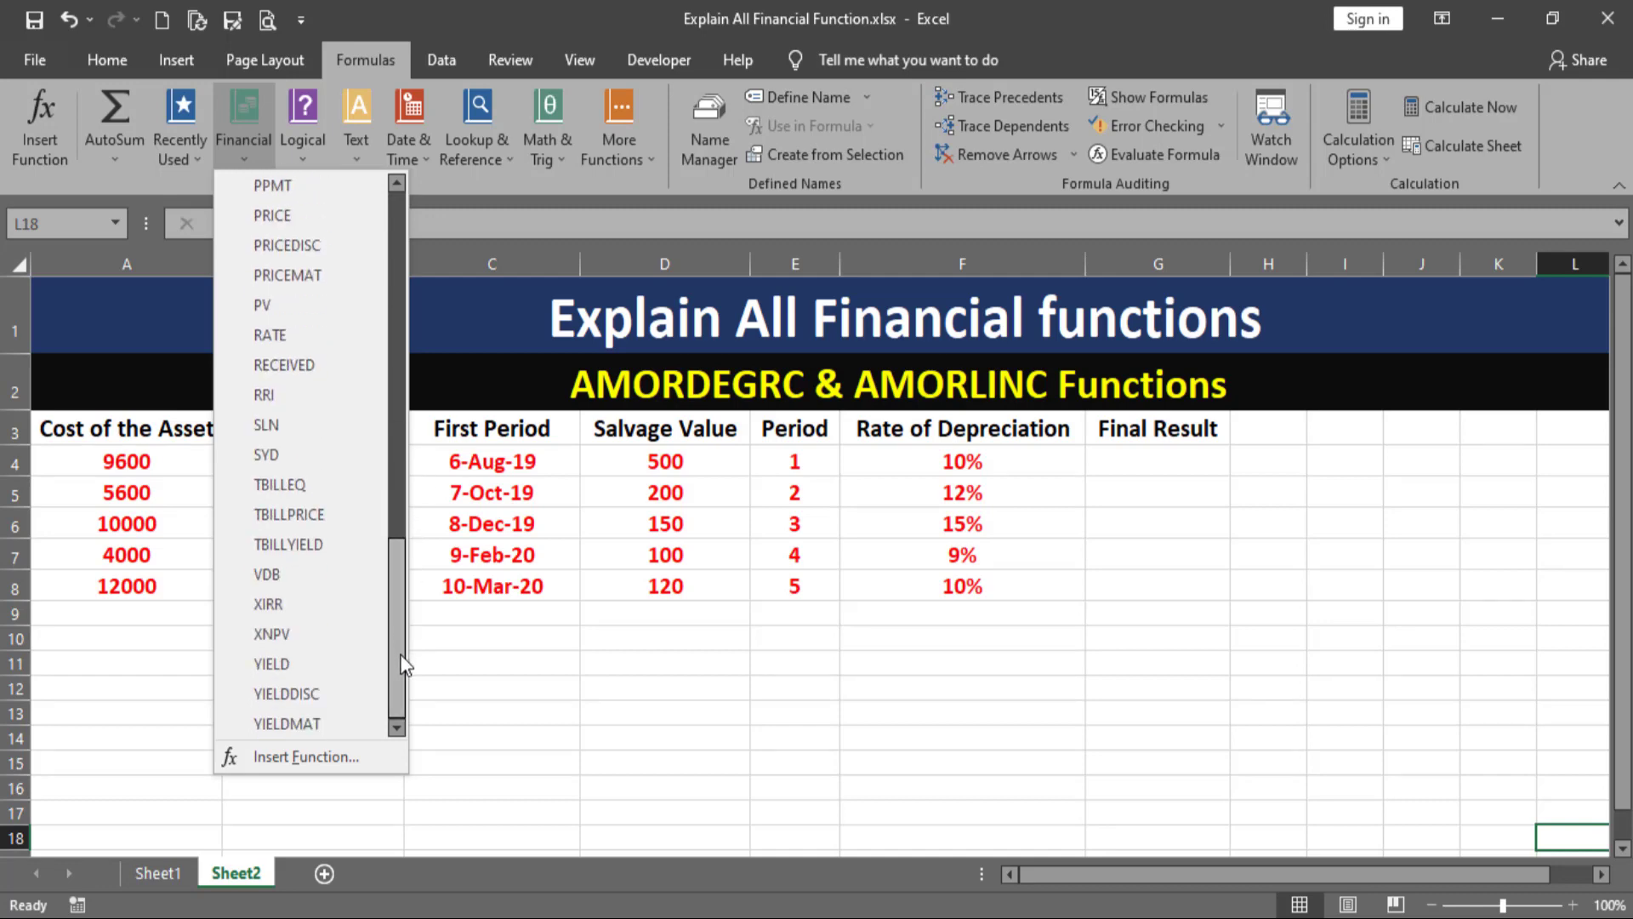
drag(407, 491, 424, 220)
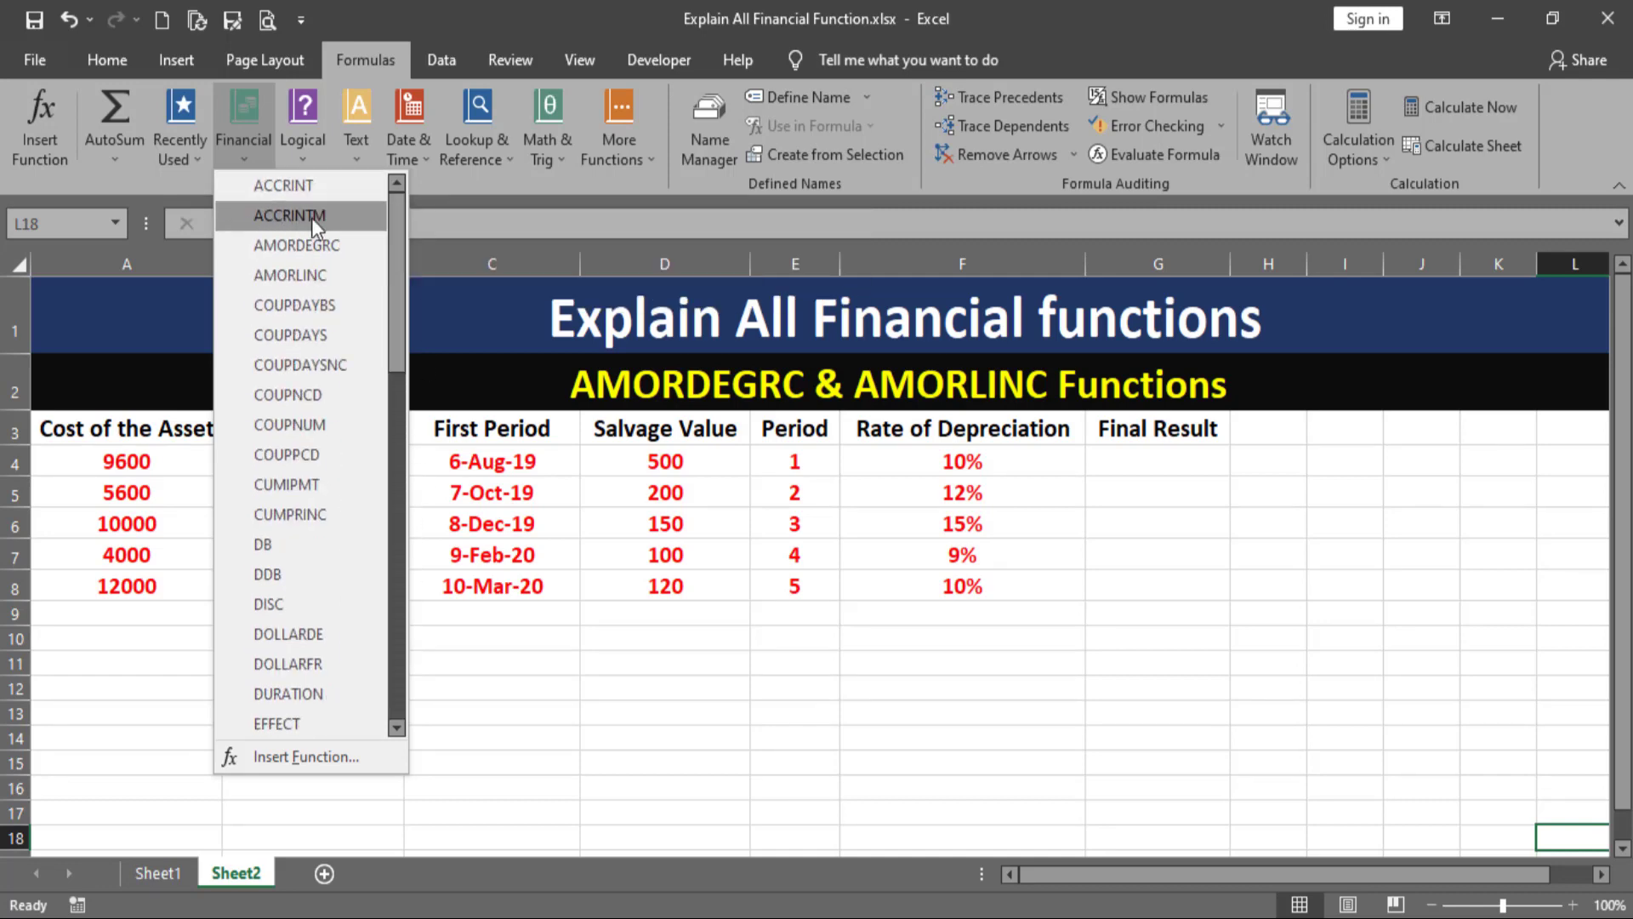
mouse_move(289, 274)
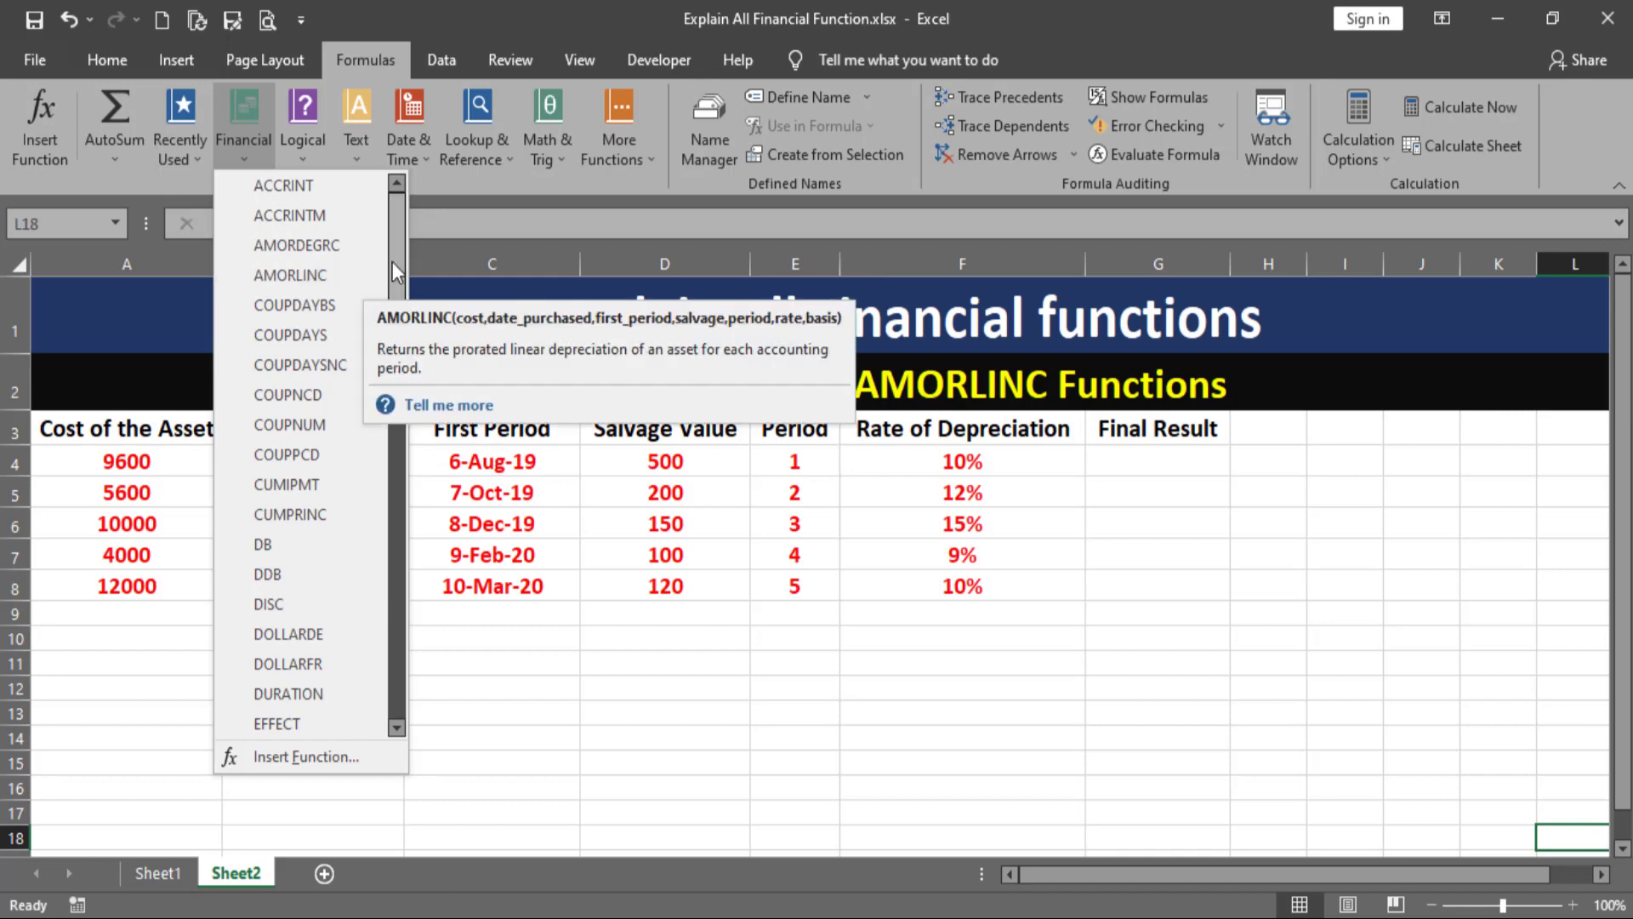
drag(402, 221, 401, 227)
scroll(401, 226, down, 1)
scroll(343, 234, up, 2)
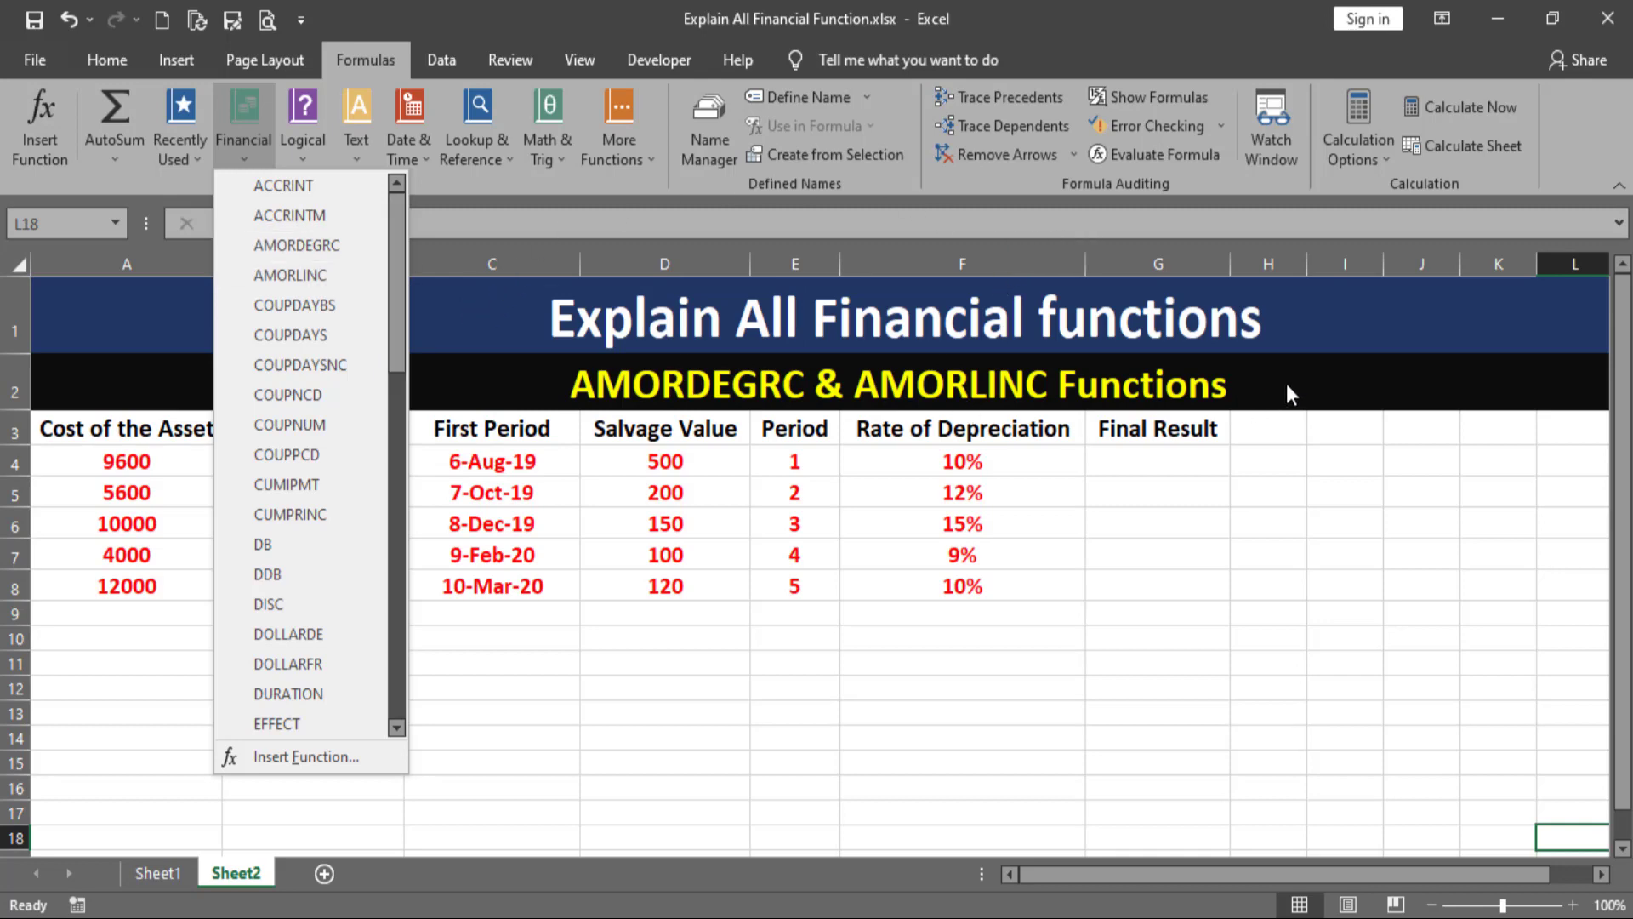
click(1086, 2)
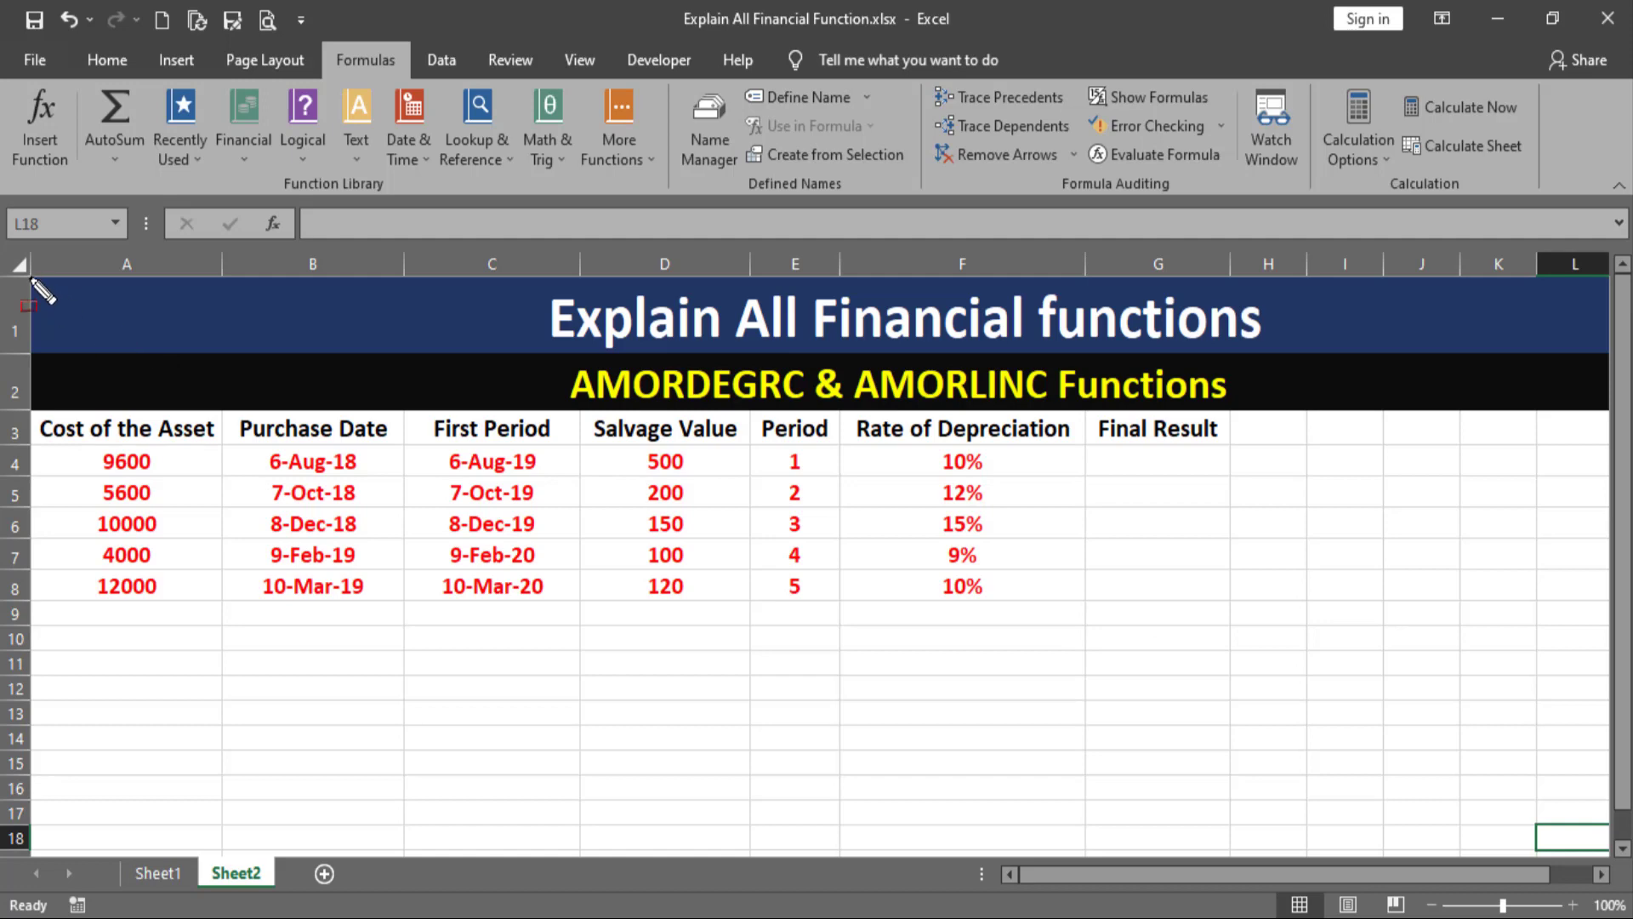
Outline the table area and the AMORDEGRC & AMORLINC Functions heading, then clear the annotations
drag(32, 279, 1614, 858)
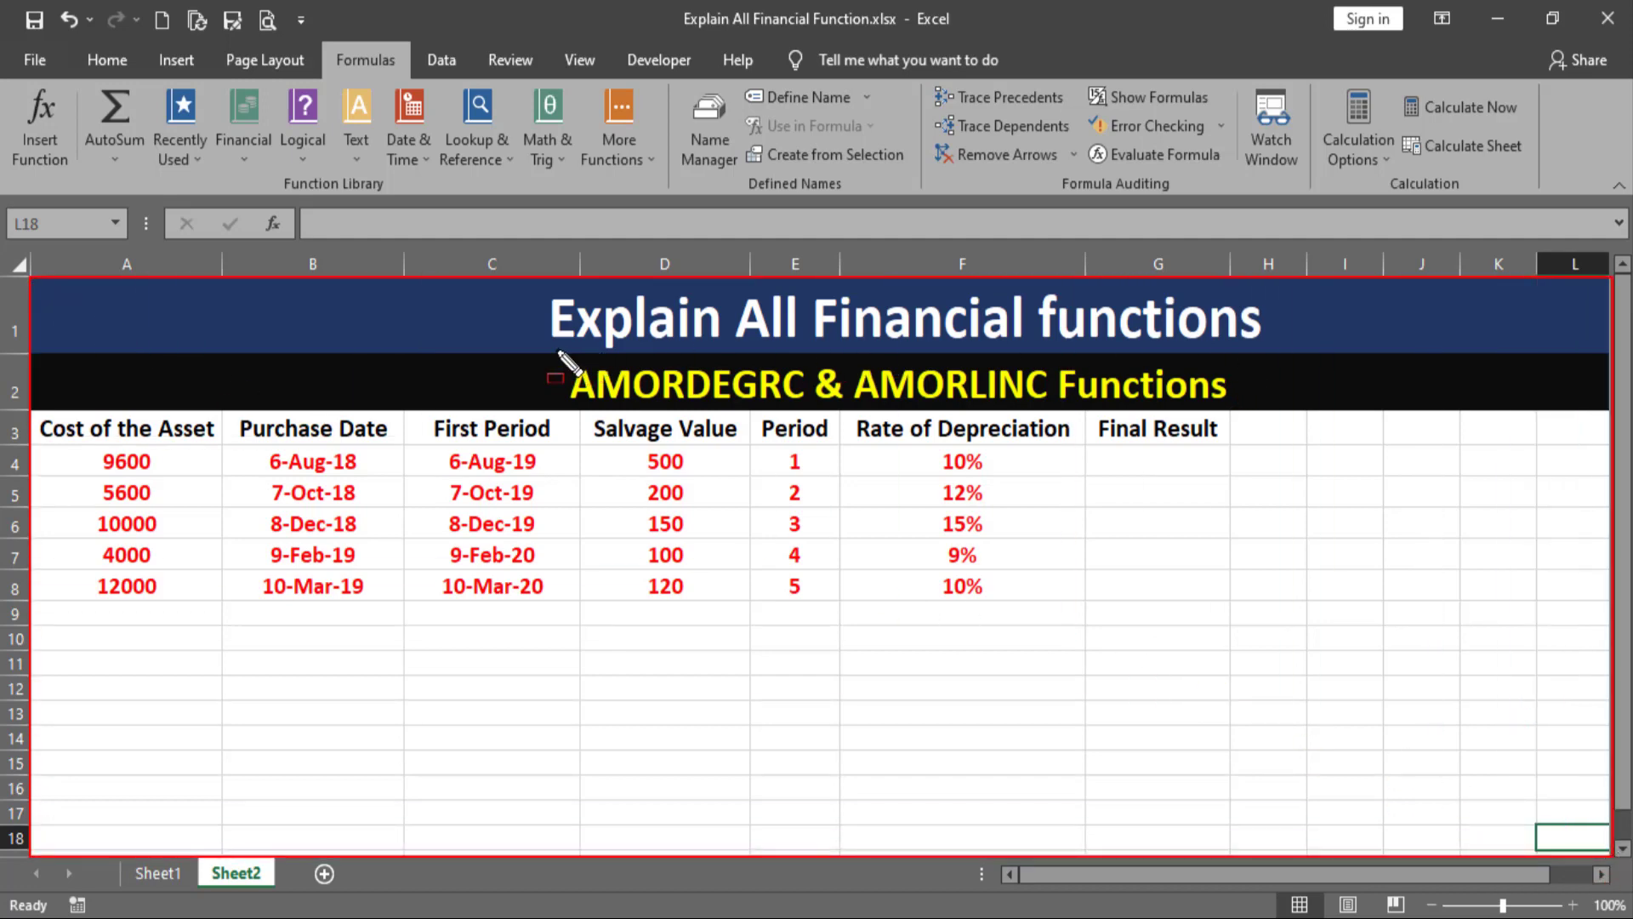
drag(547, 353, 1261, 408)
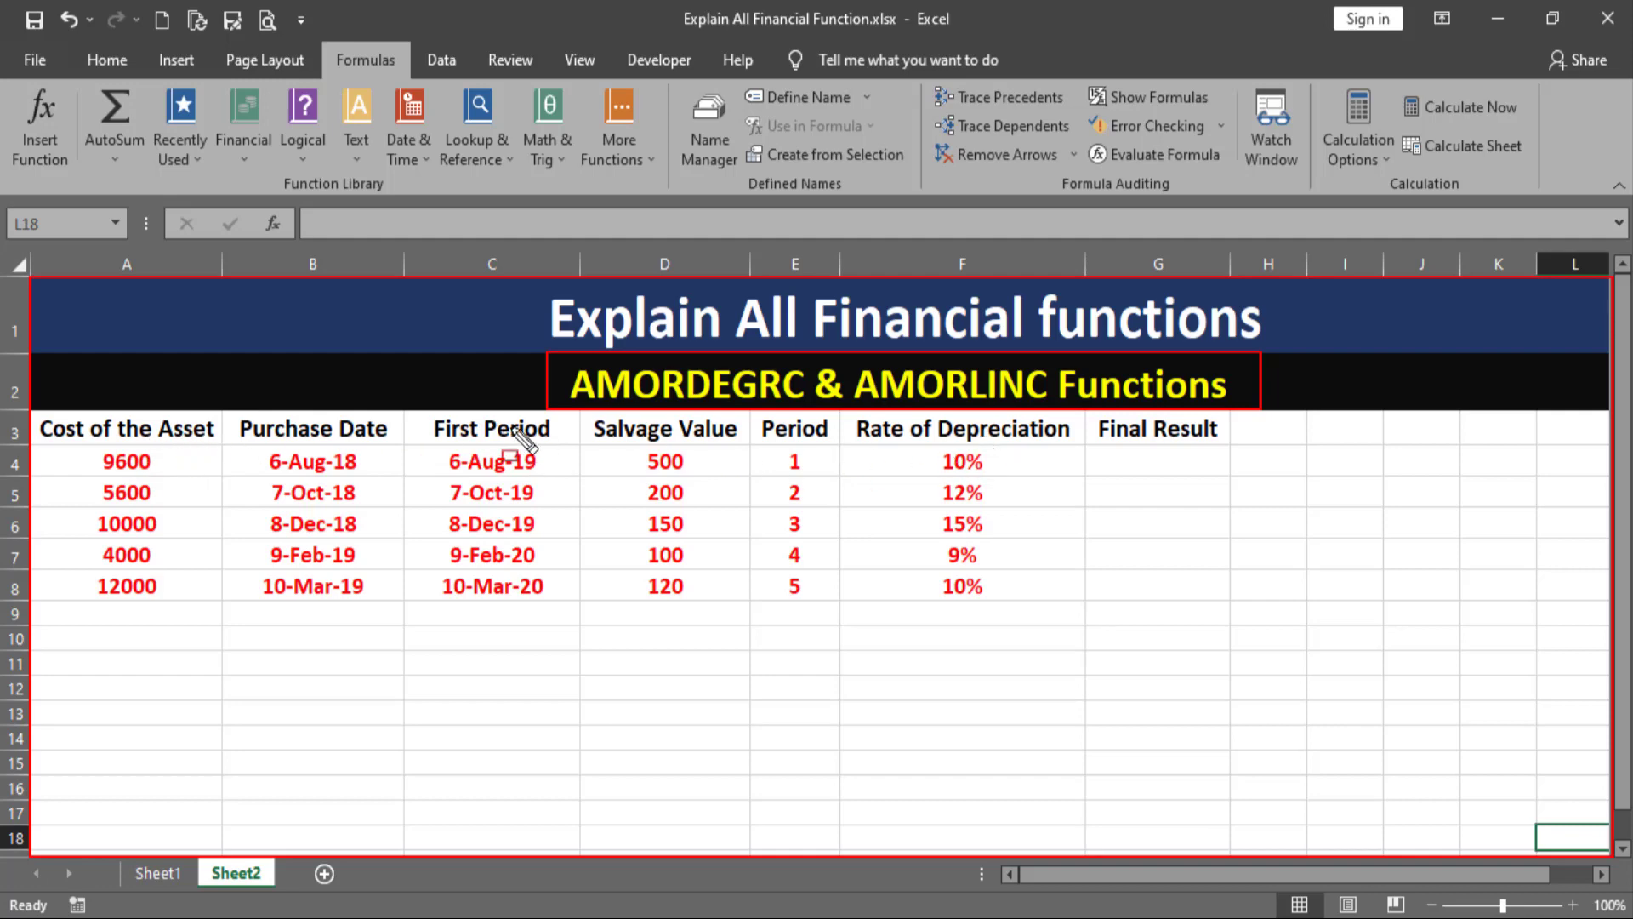
key(Escape)
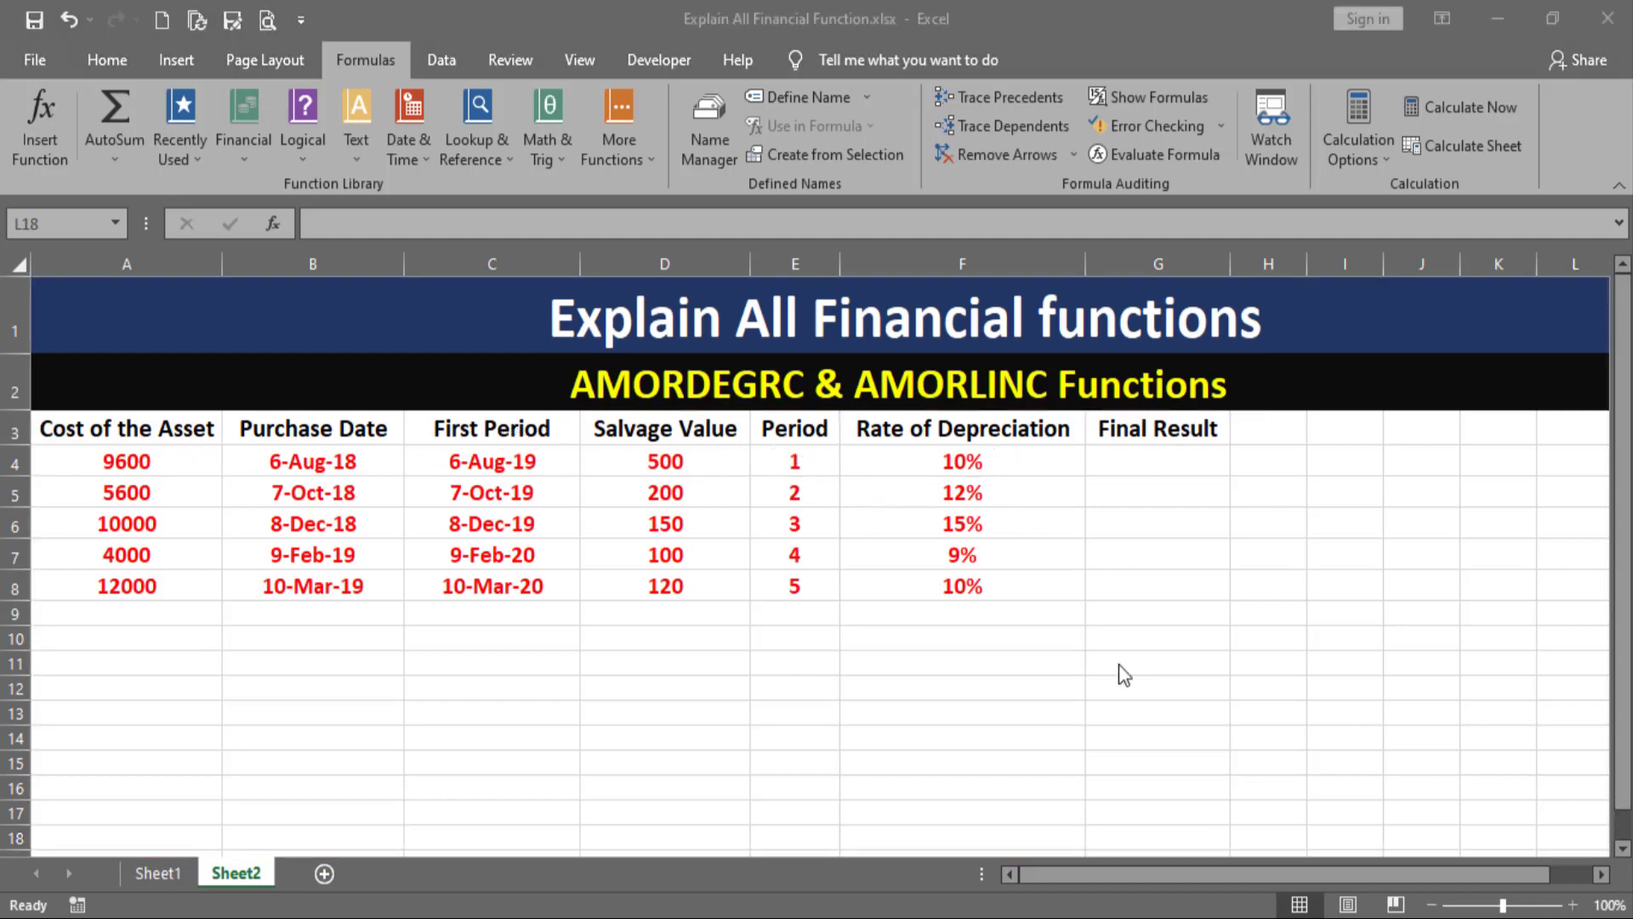
Switch to the Word function notes and expand the AMORDEGRC function section
key(alt+Tab)
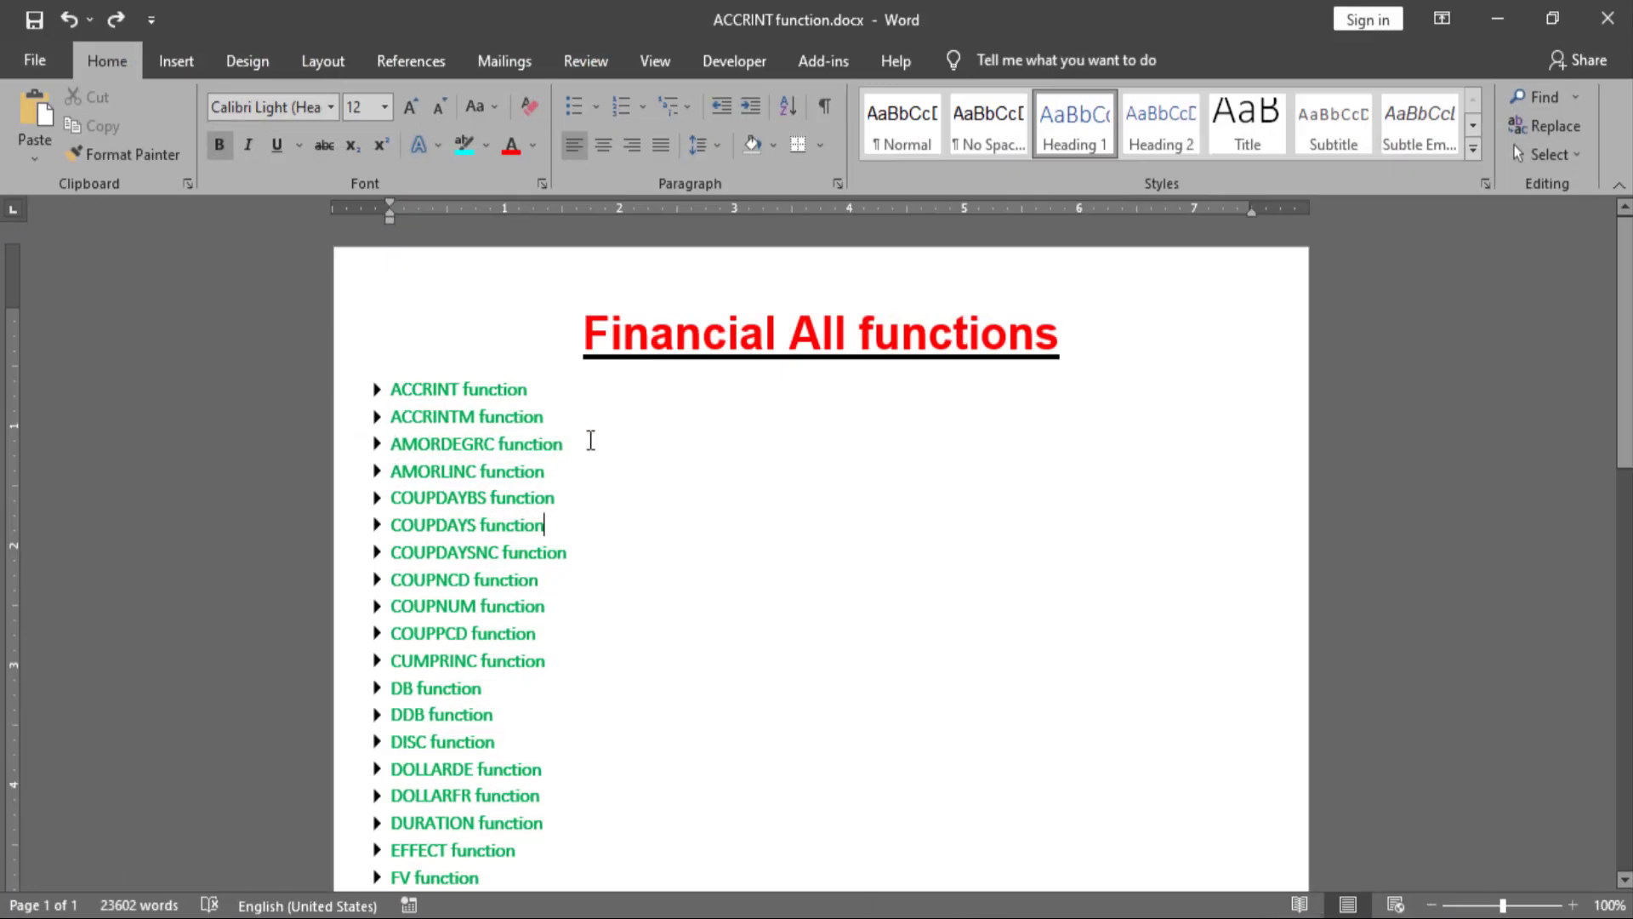
drag(571, 443, 445, 443)
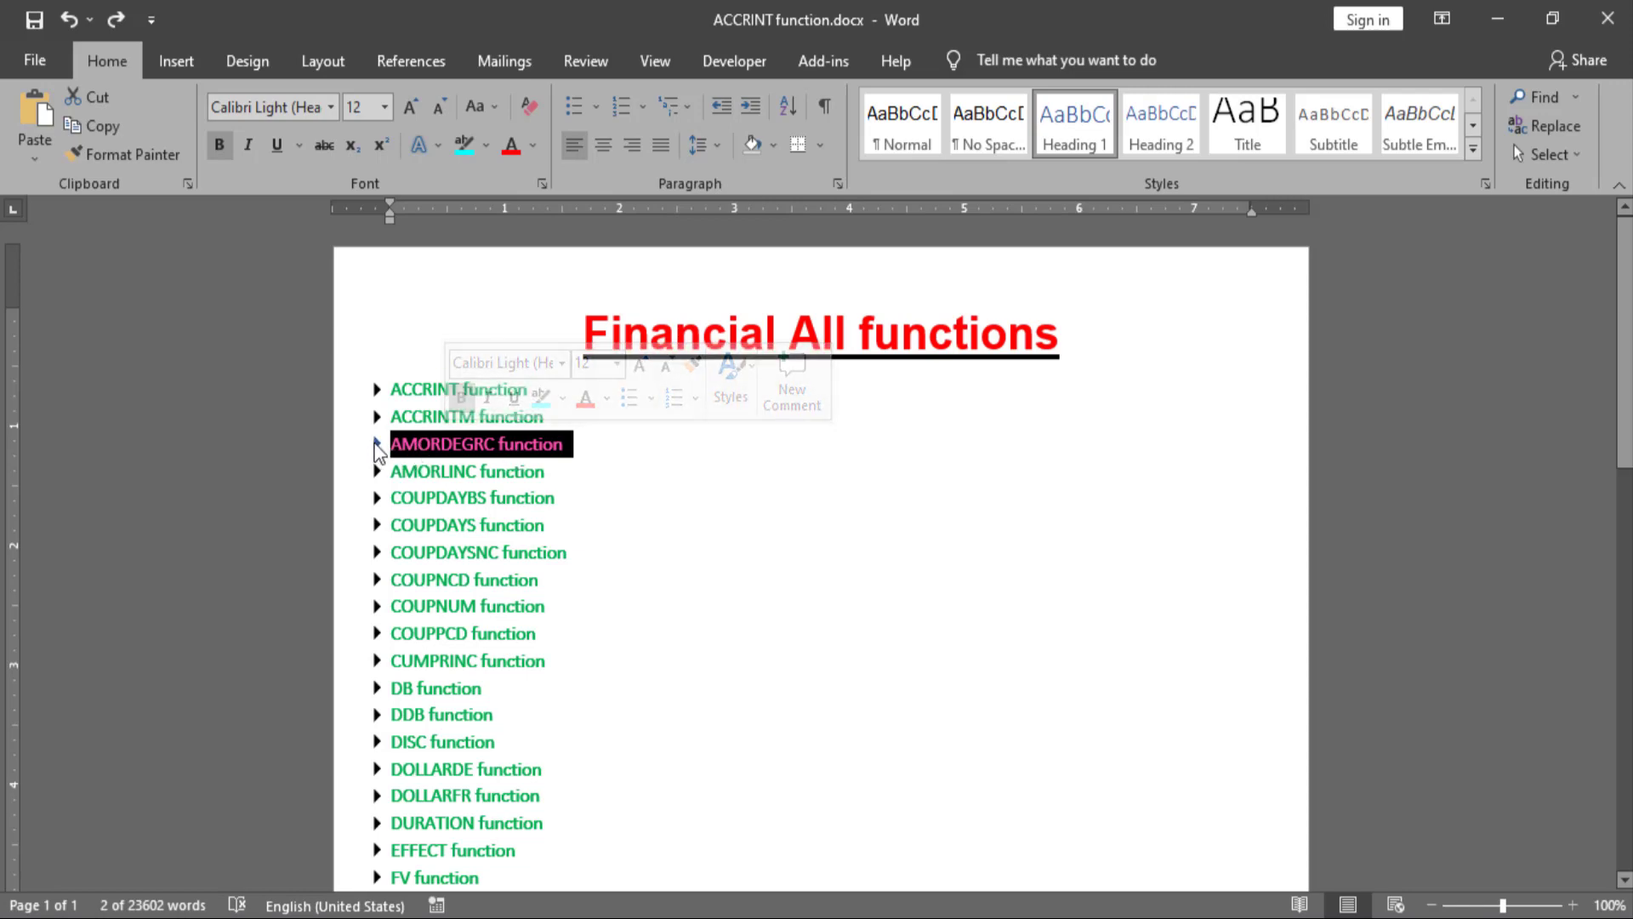
click(377, 443)
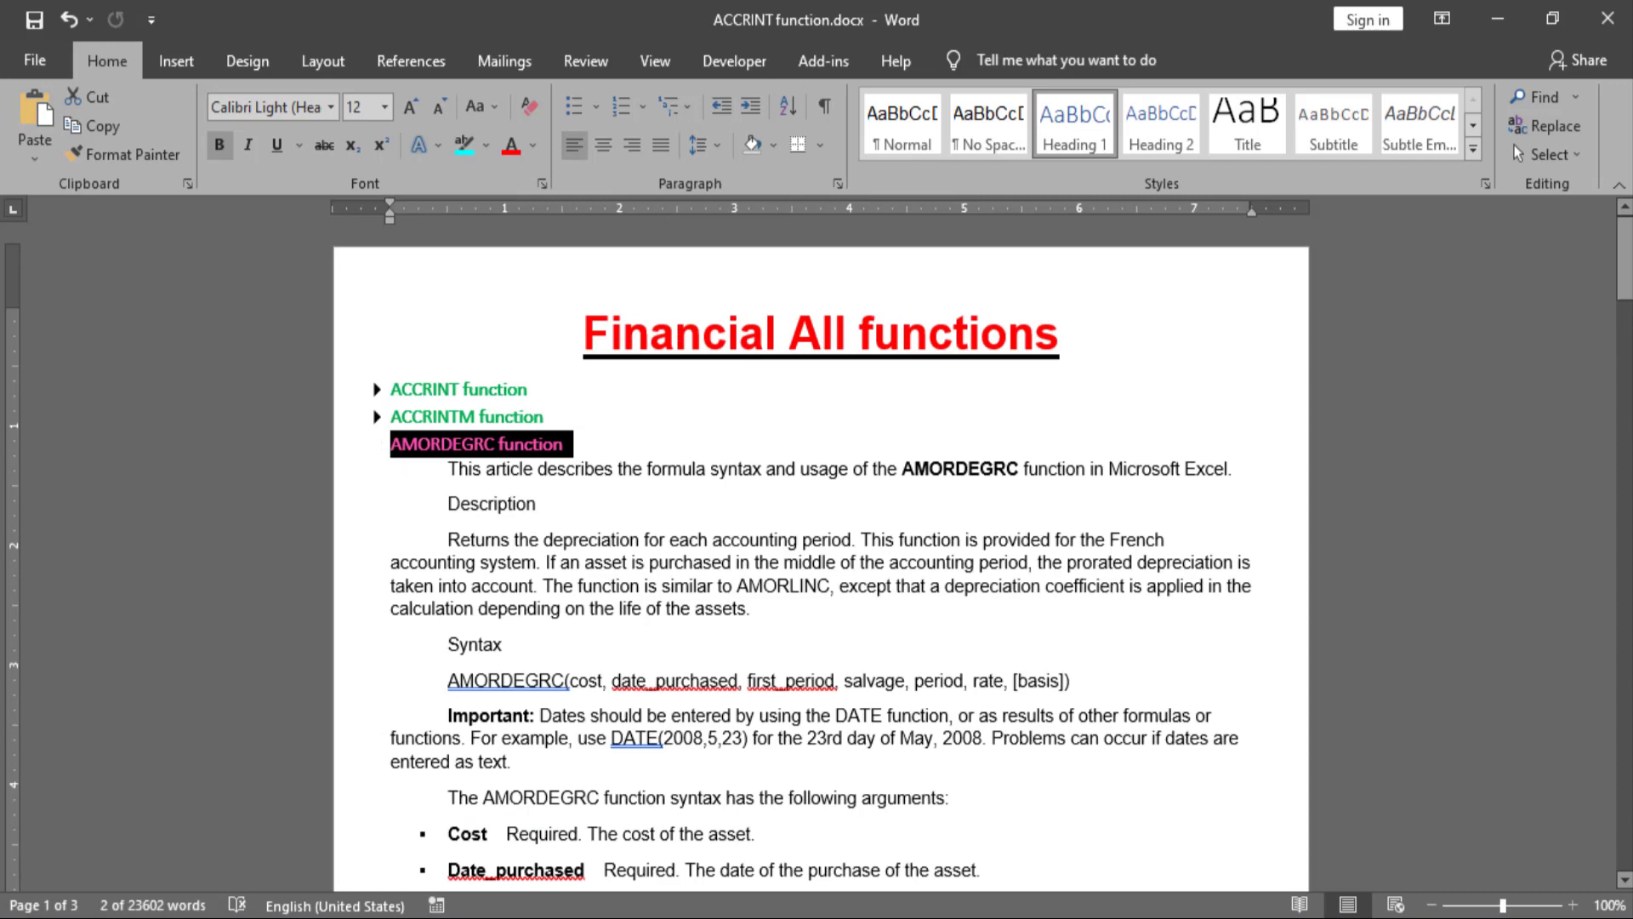
drag(1623, 269, 1622, 288)
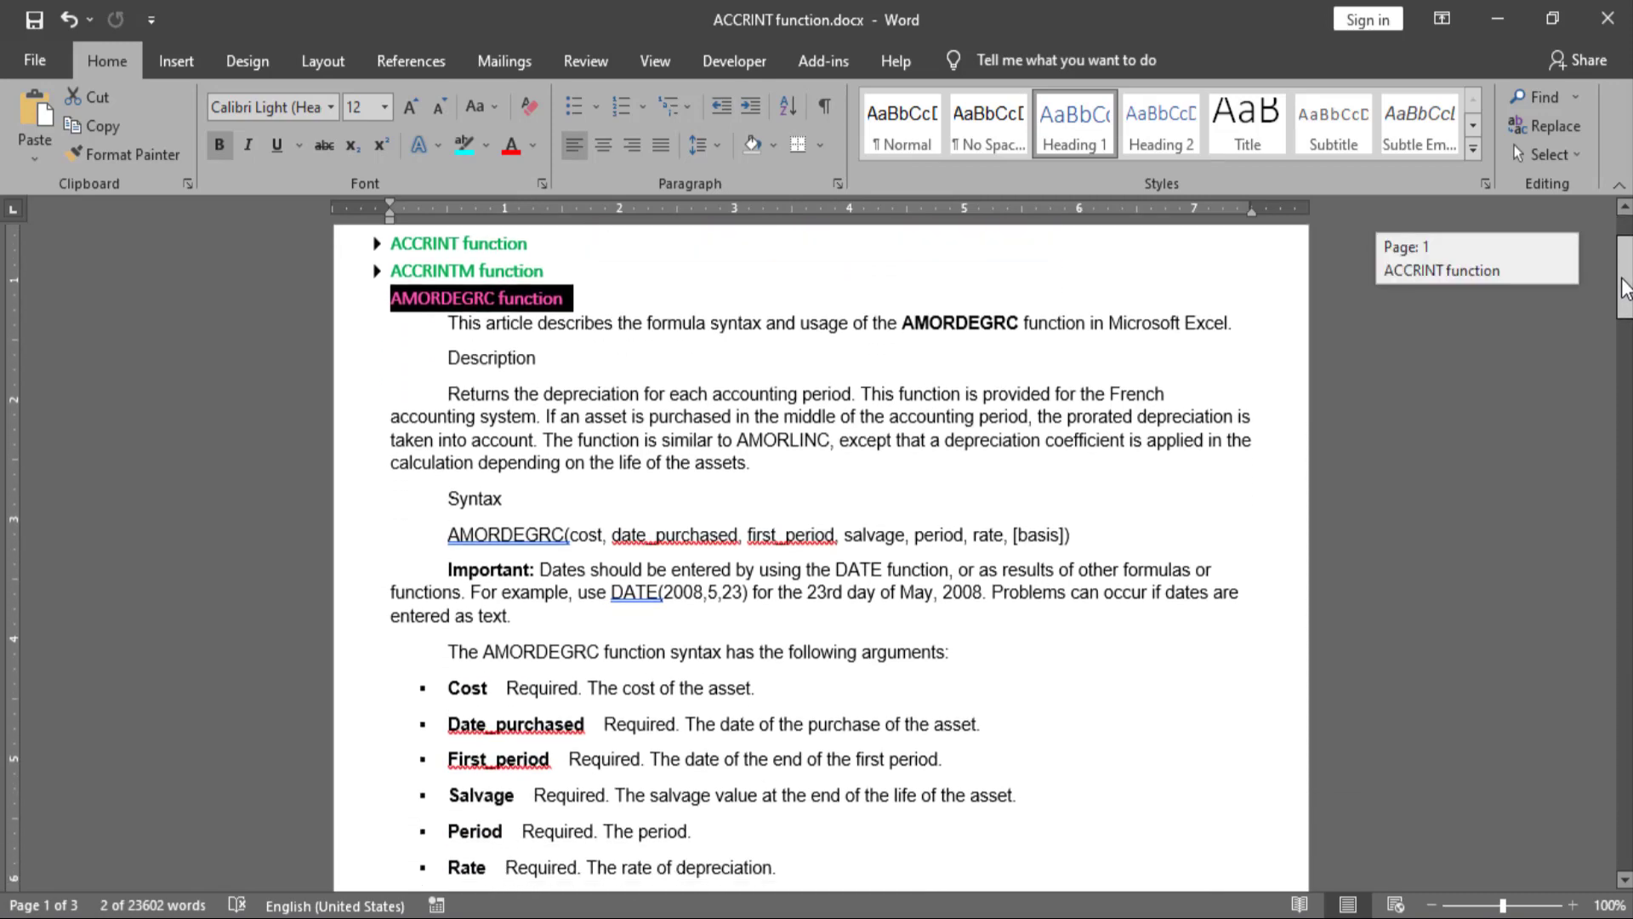
click(680, 400)
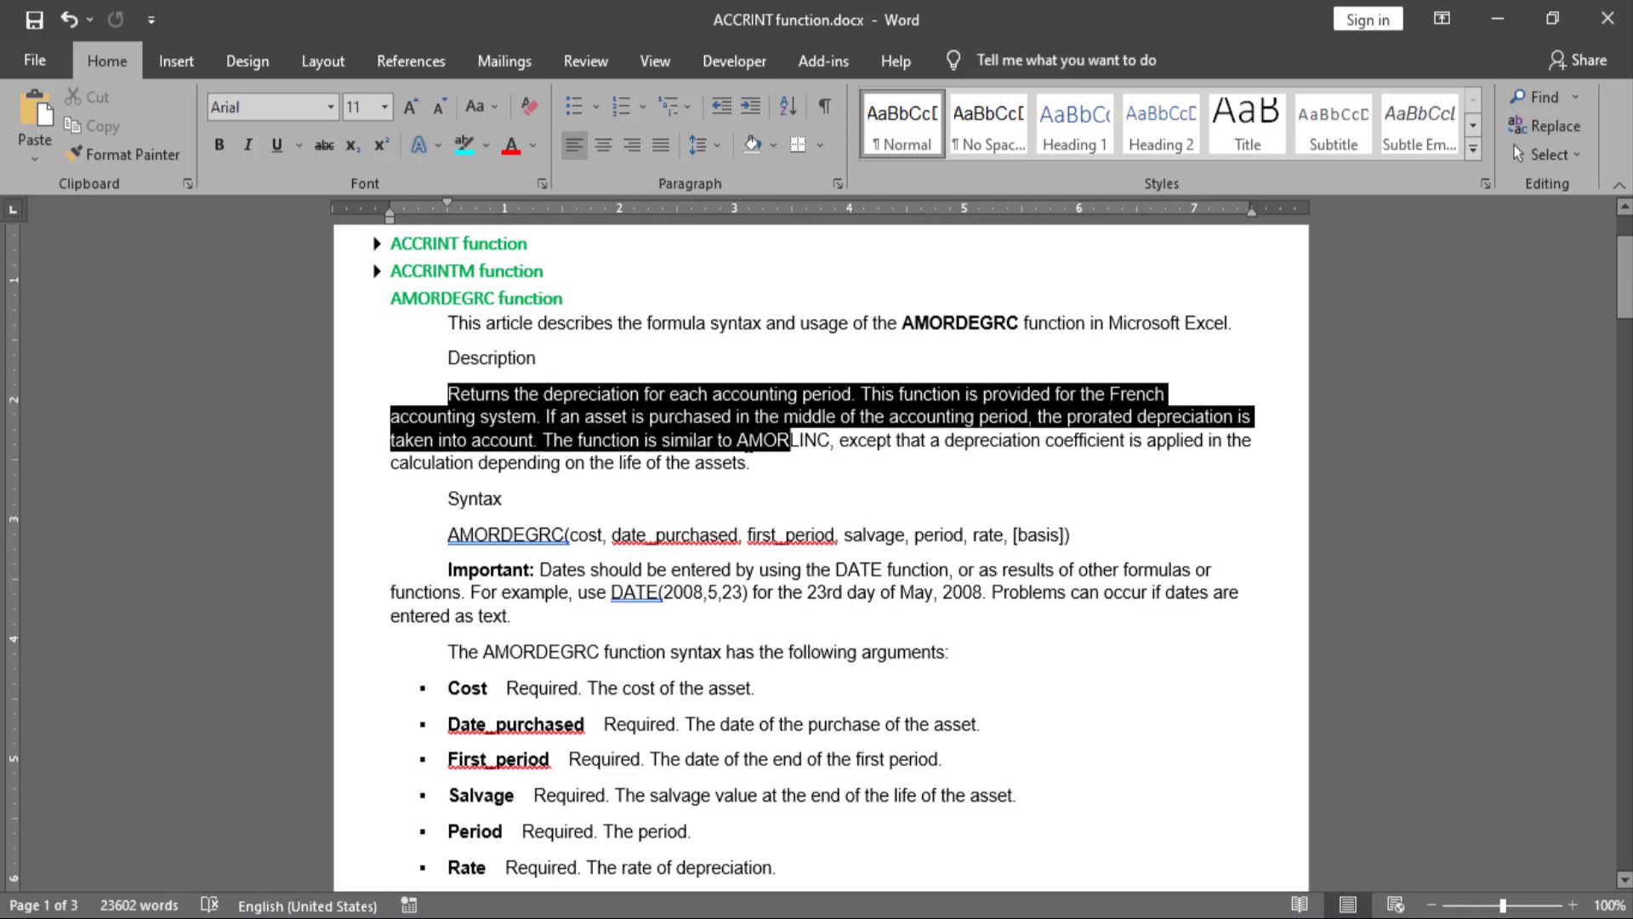
drag(449, 393, 761, 464)
click(676, 440)
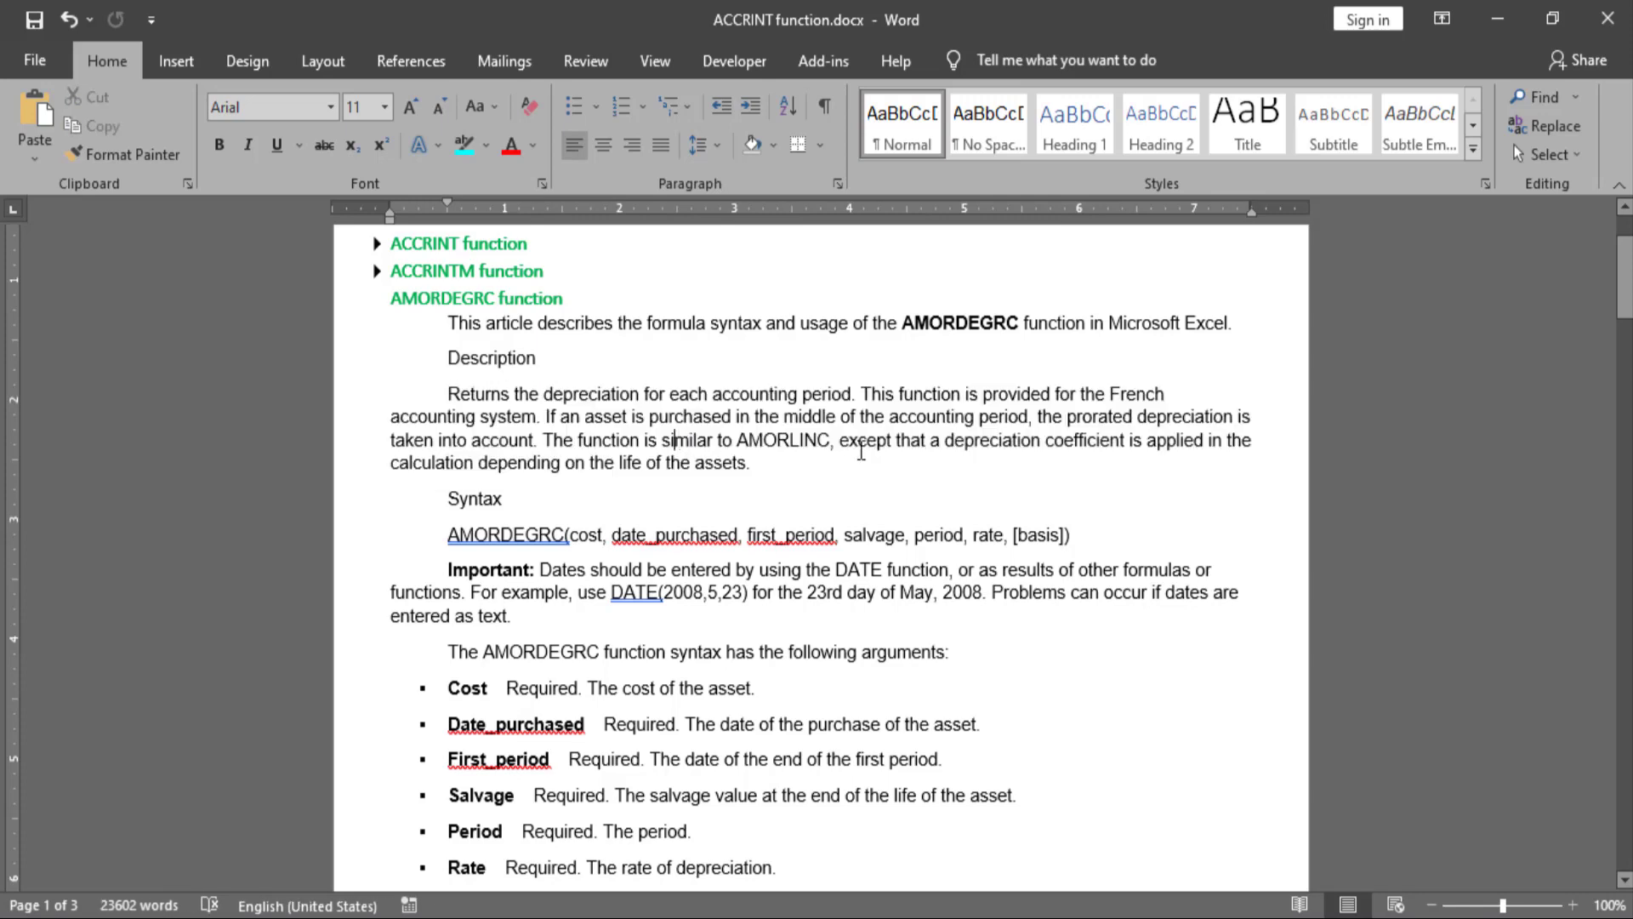
click(842, 471)
drag(446, 394, 775, 390)
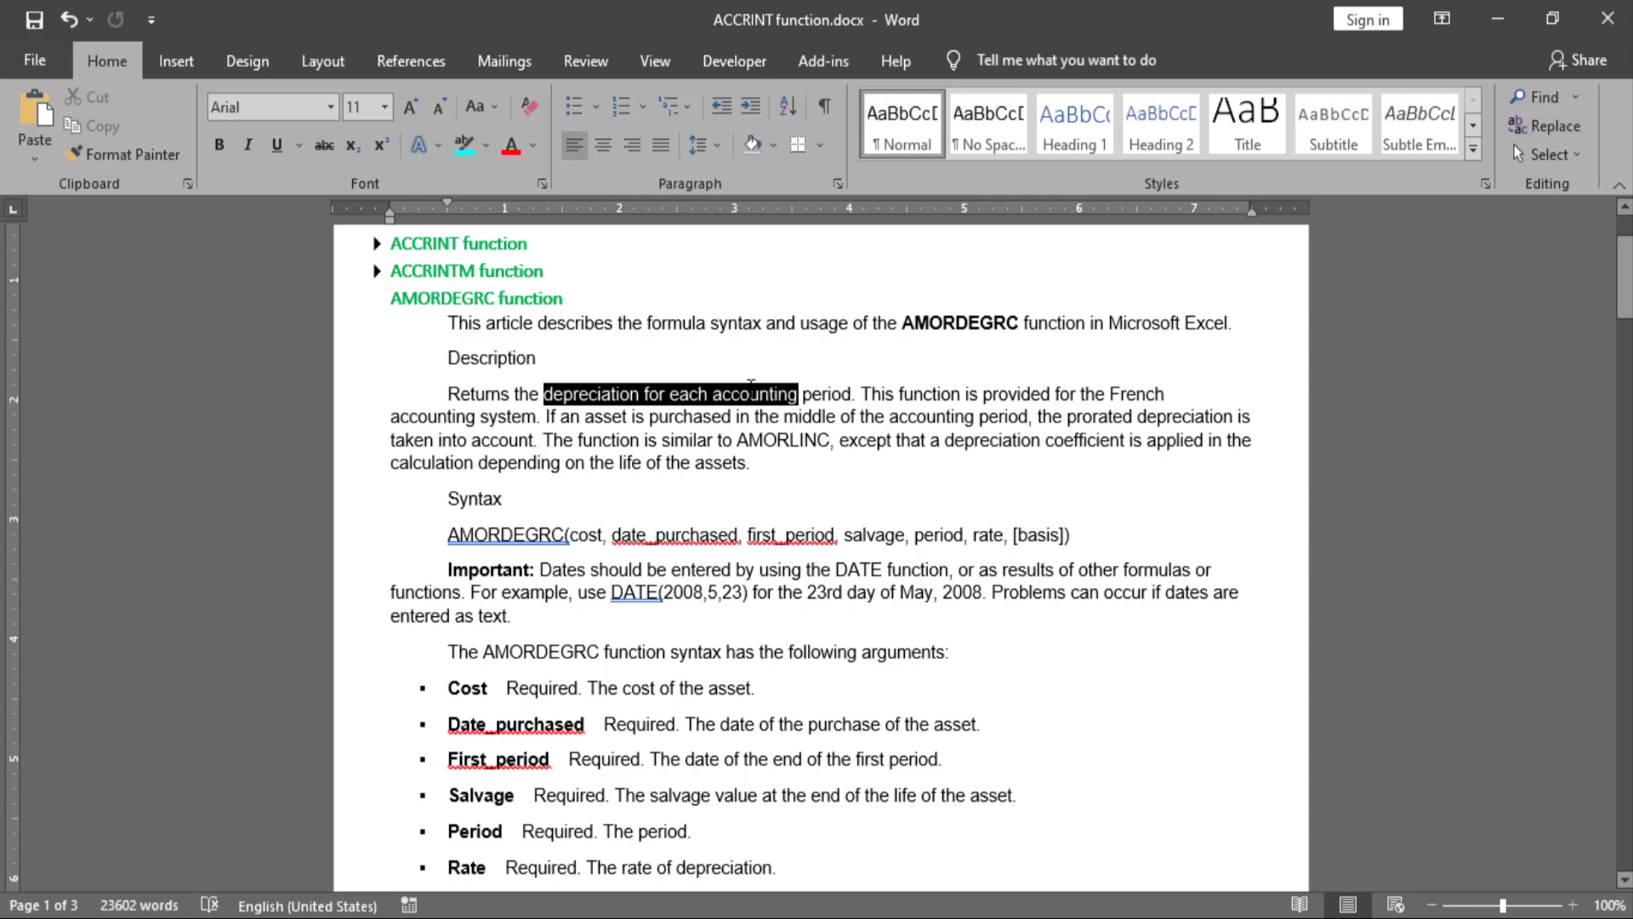
click(640, 394)
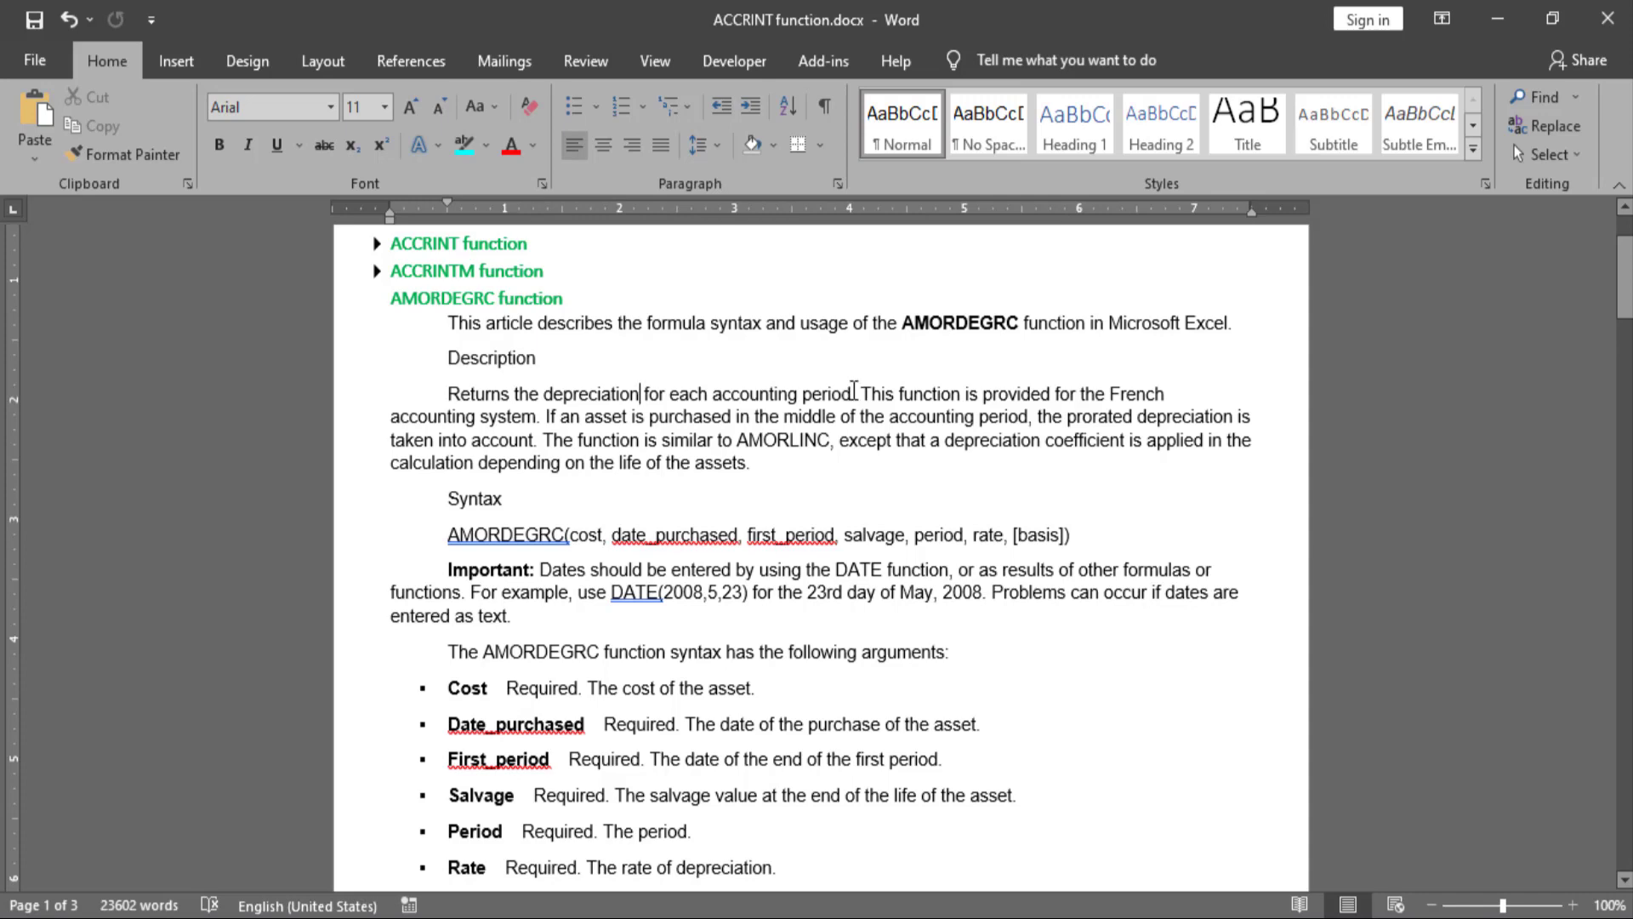
drag(854, 391, 447, 394)
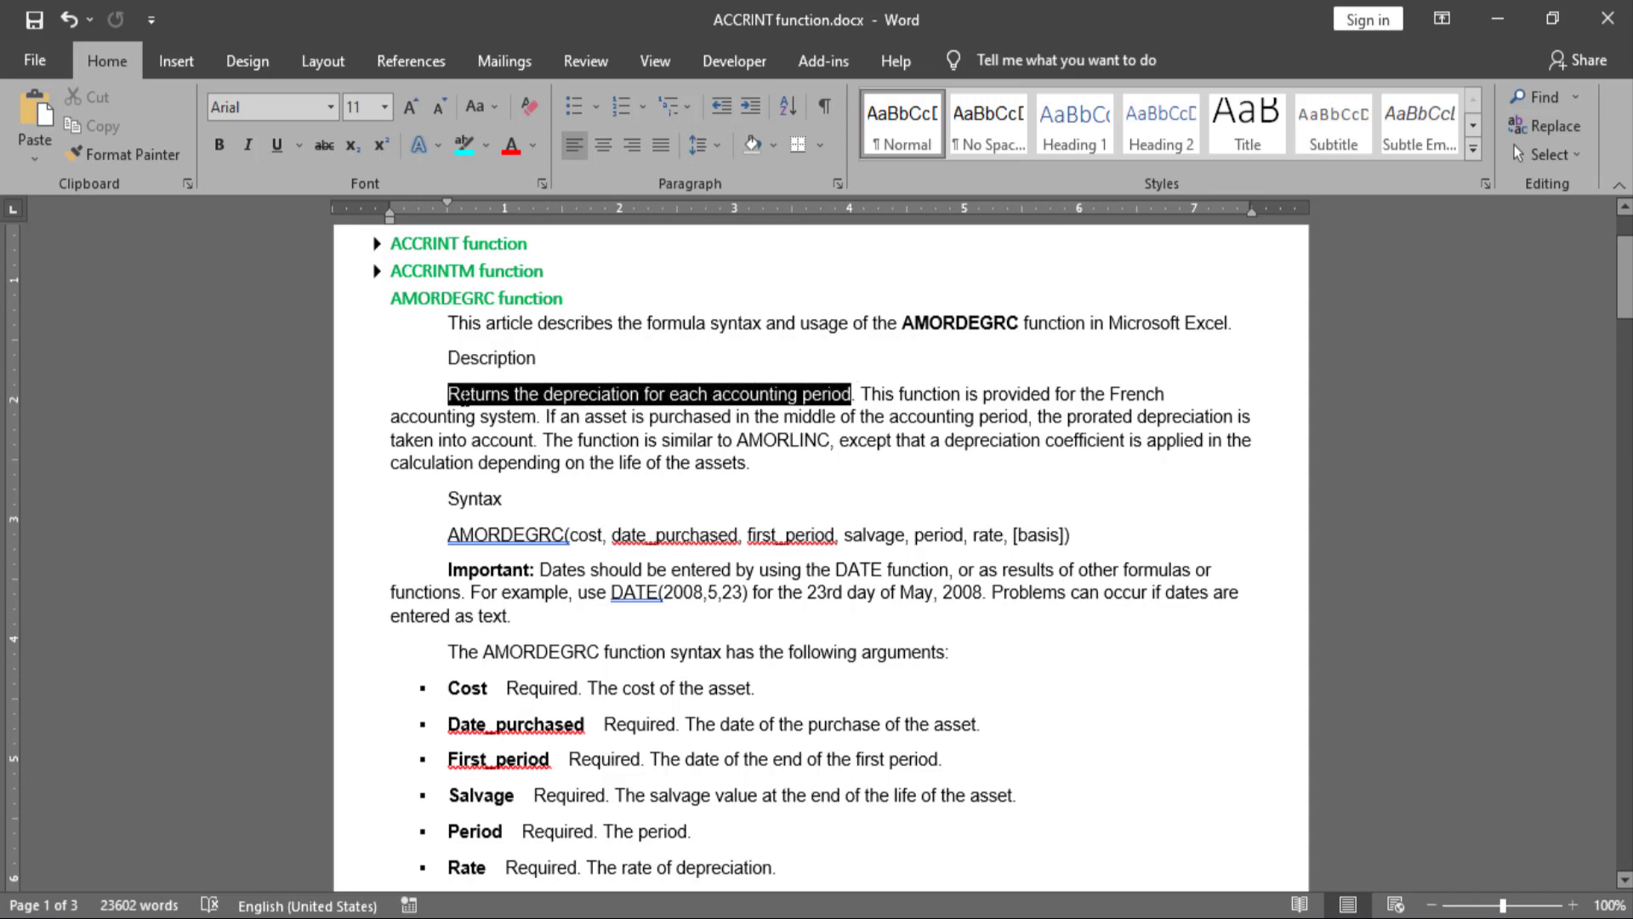
click(611, 394)
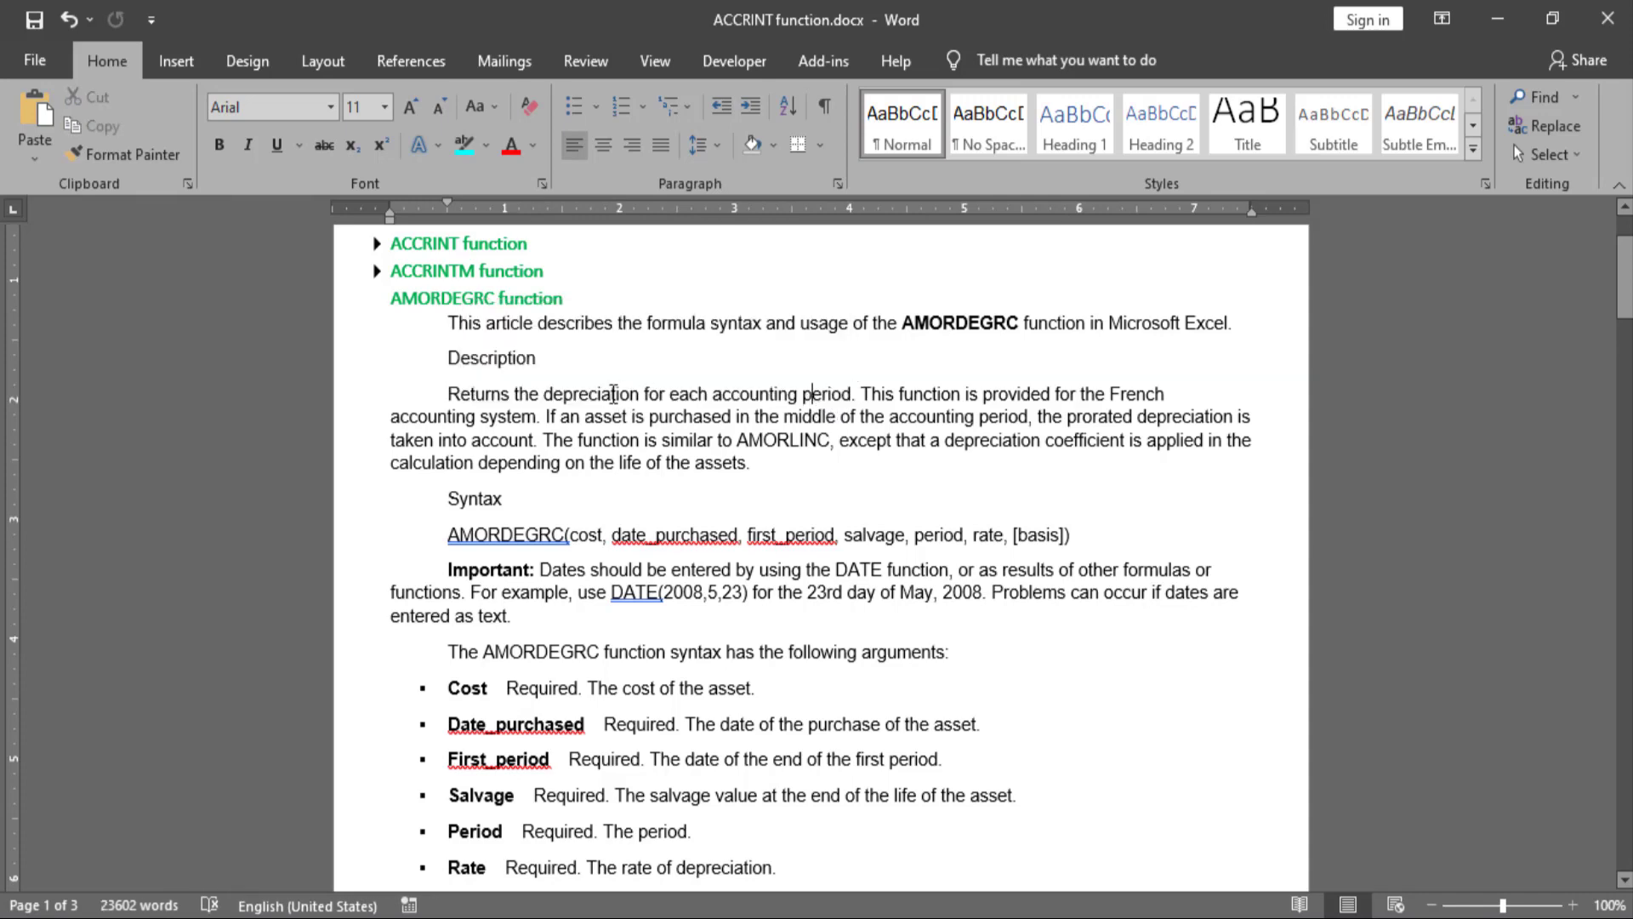
double_click(559, 391)
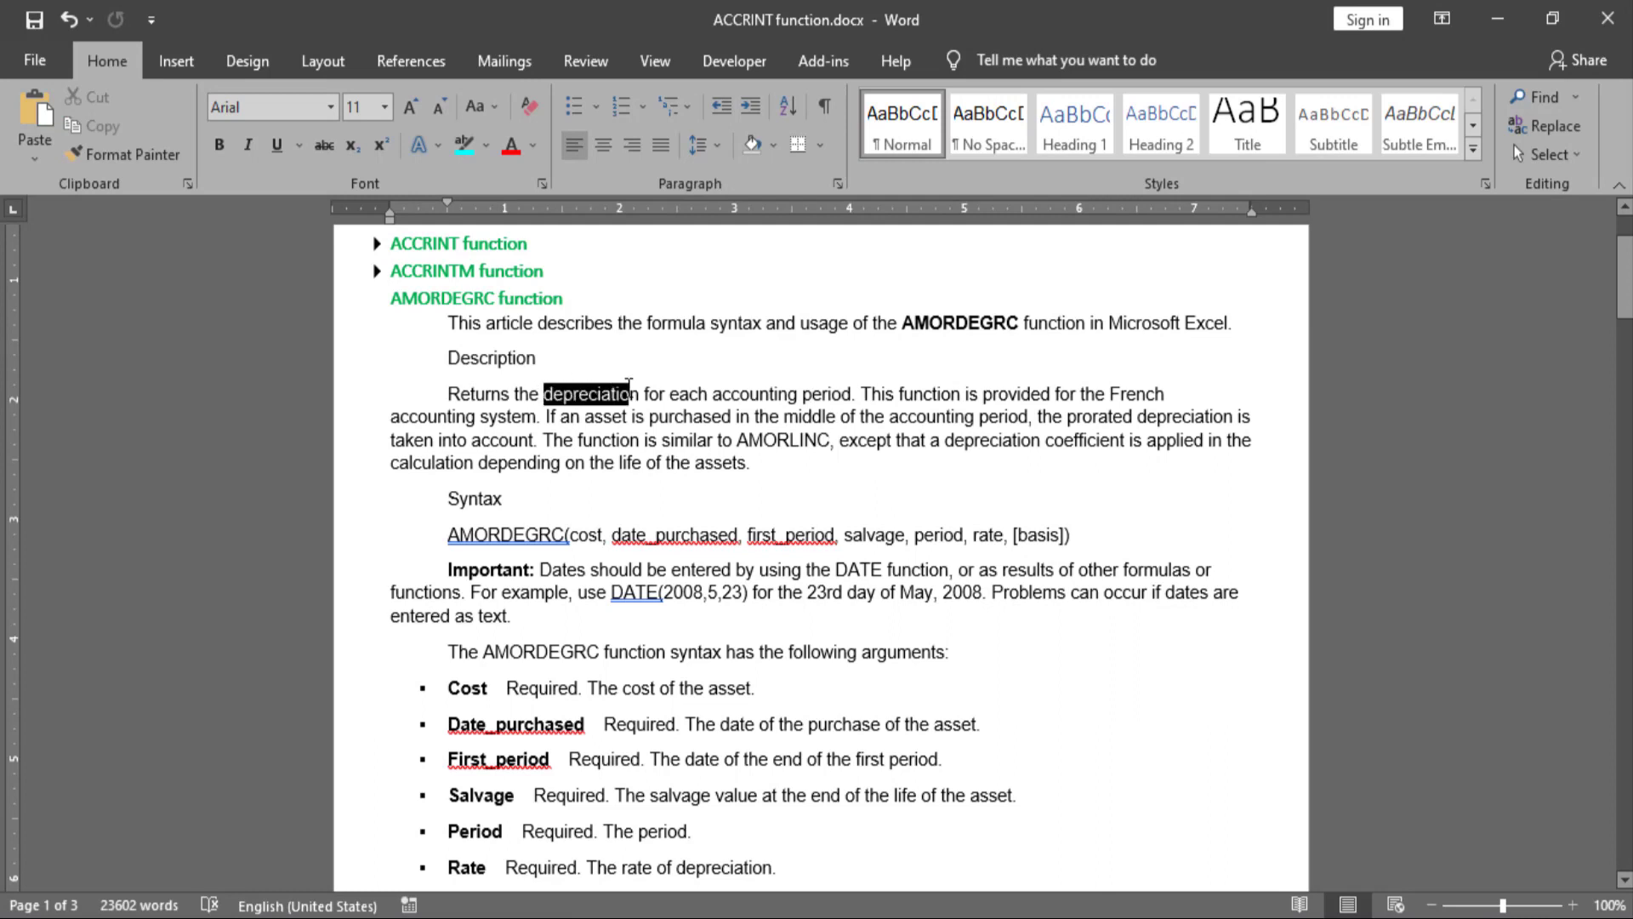
click(714, 394)
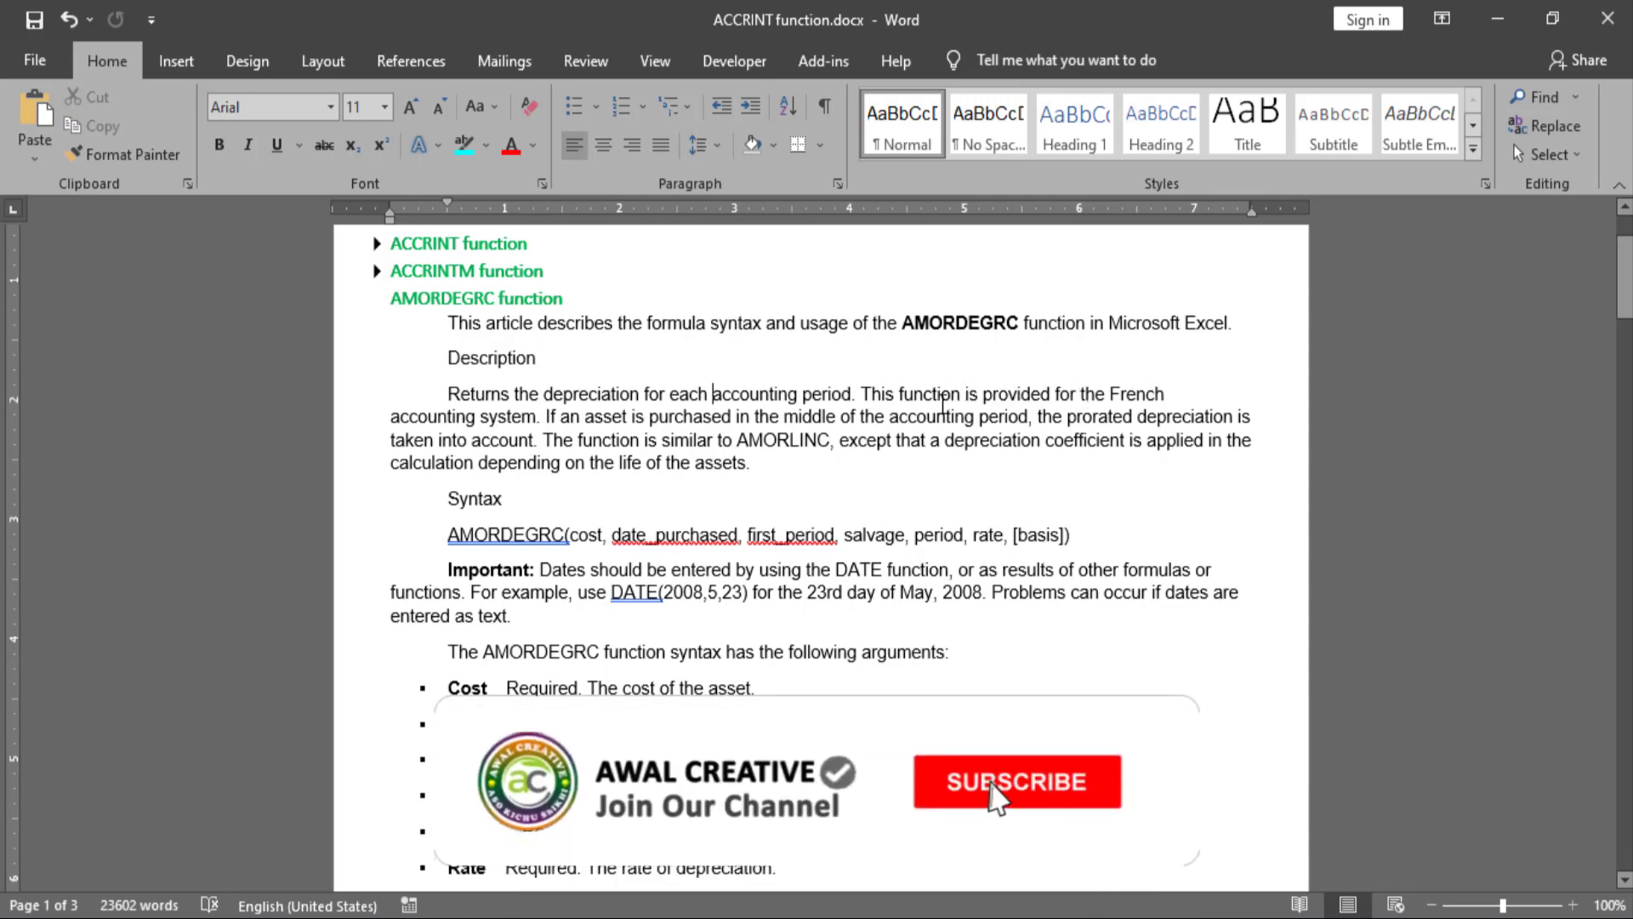
mouse_move(888, 393)
mouse_down()
mouse_move(890, 416)
mouse_move(545, 414)
mouse_up()
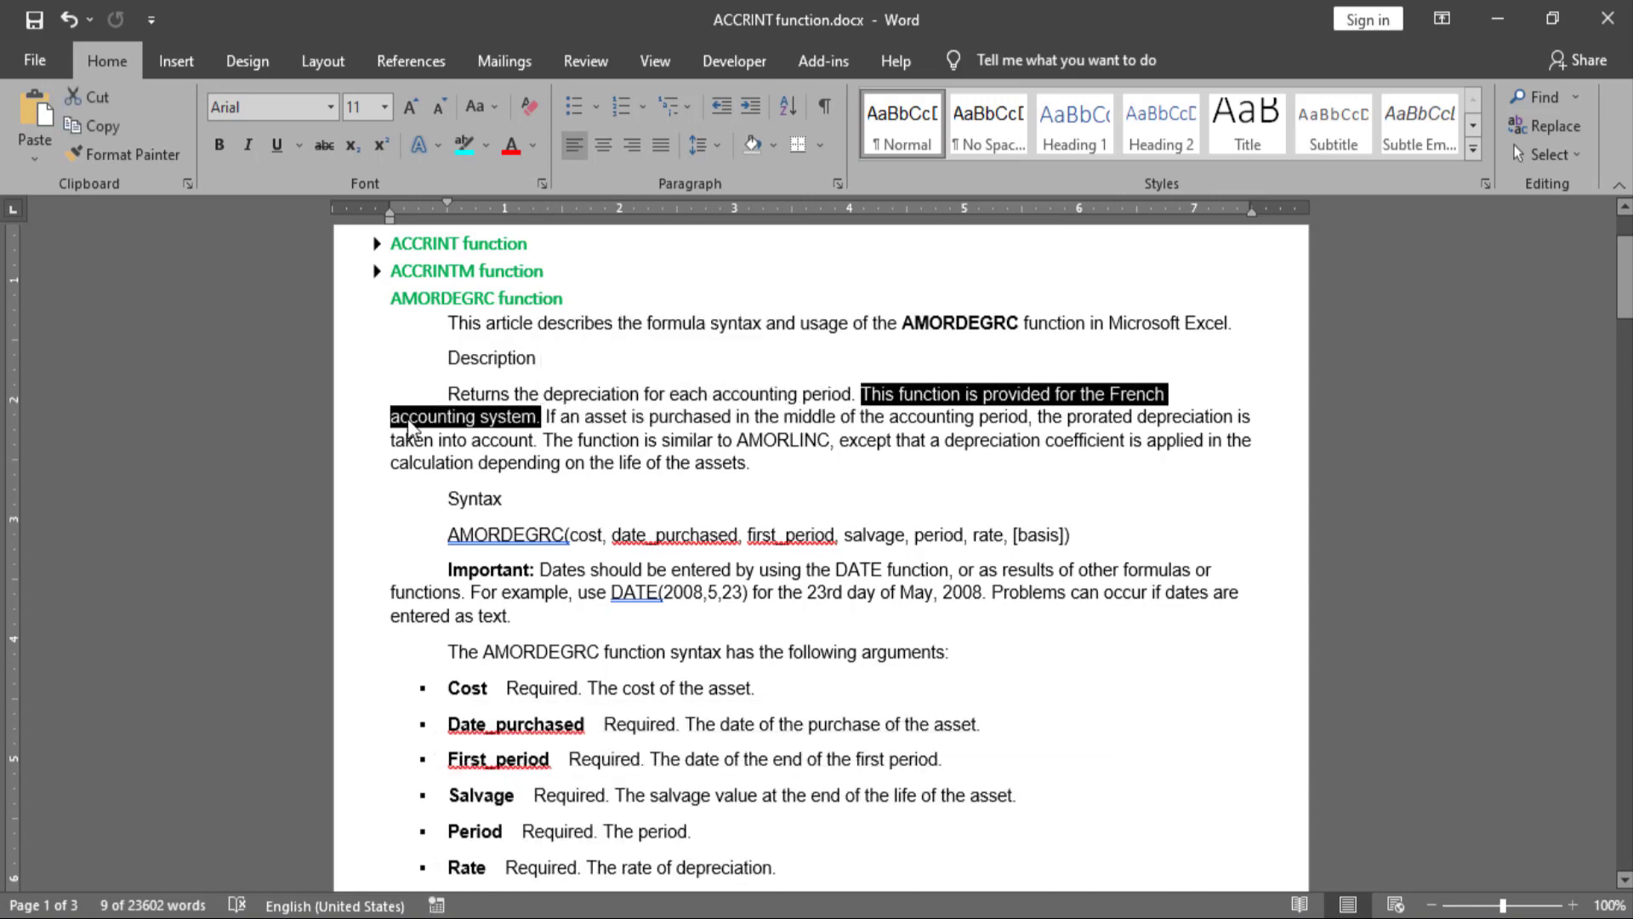
click(563, 414)
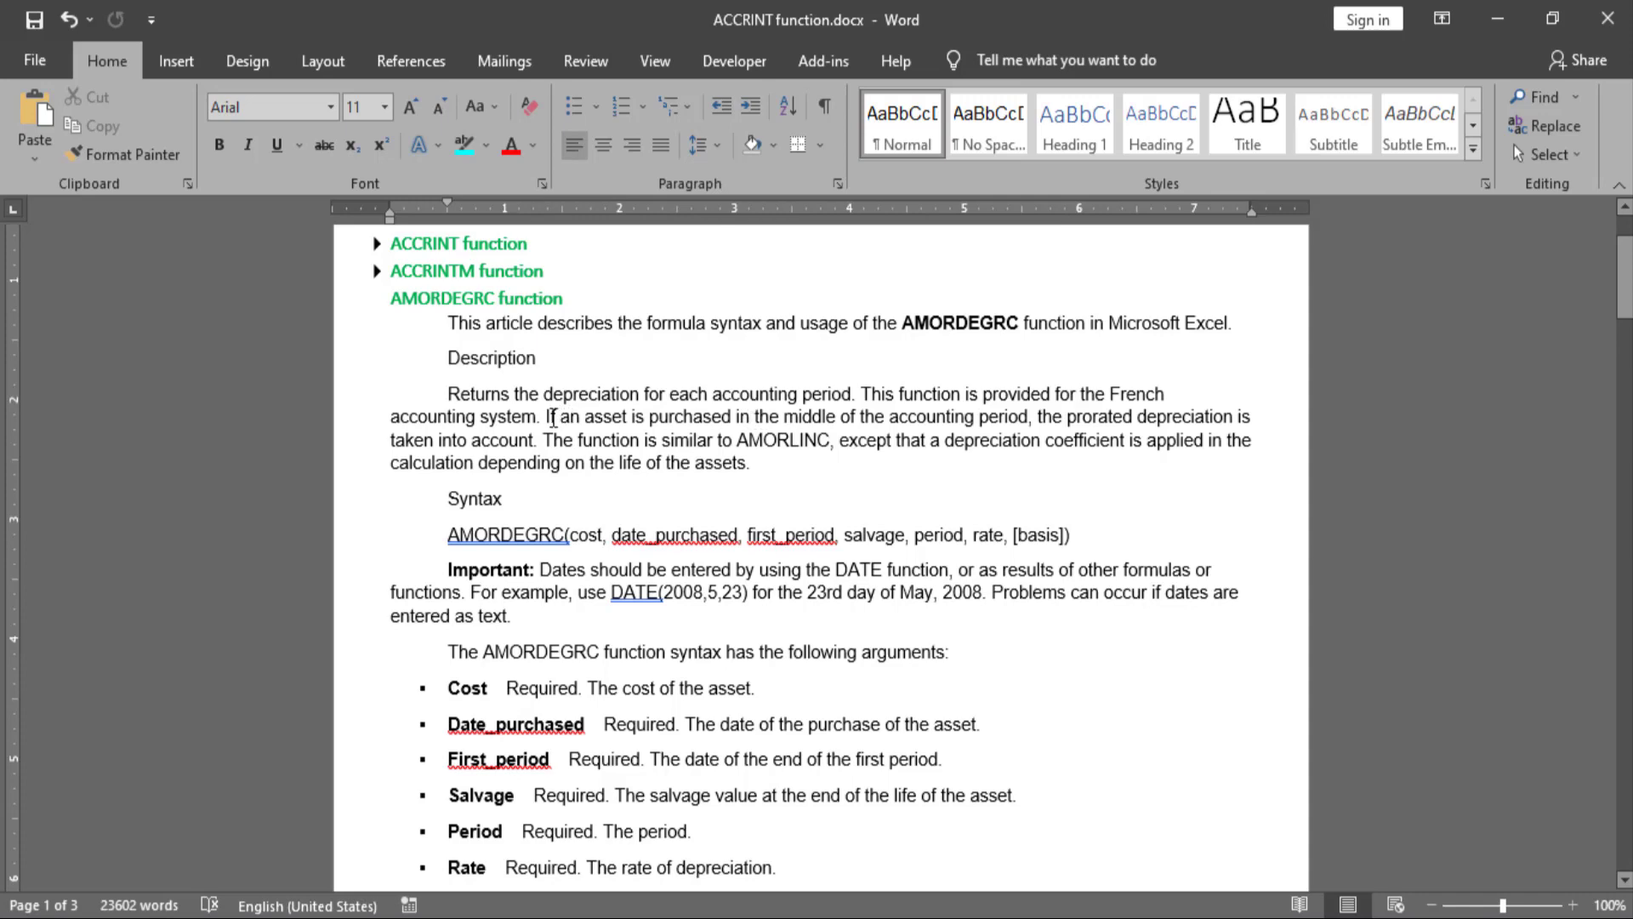
drag(549, 417, 834, 416)
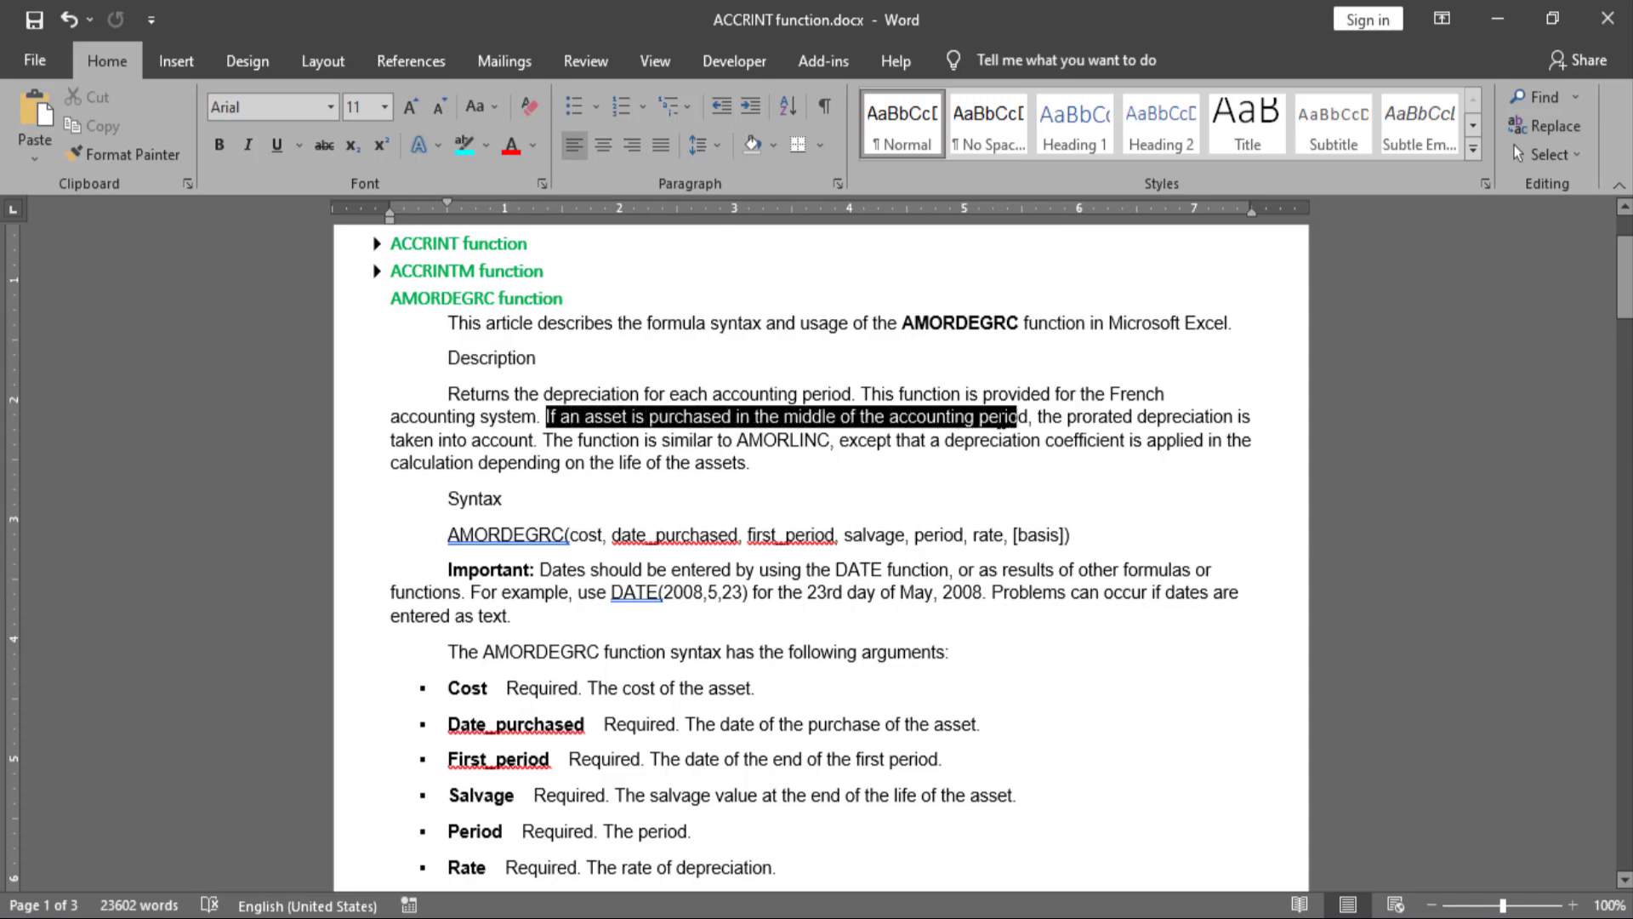
drag(840, 416, 1025, 416)
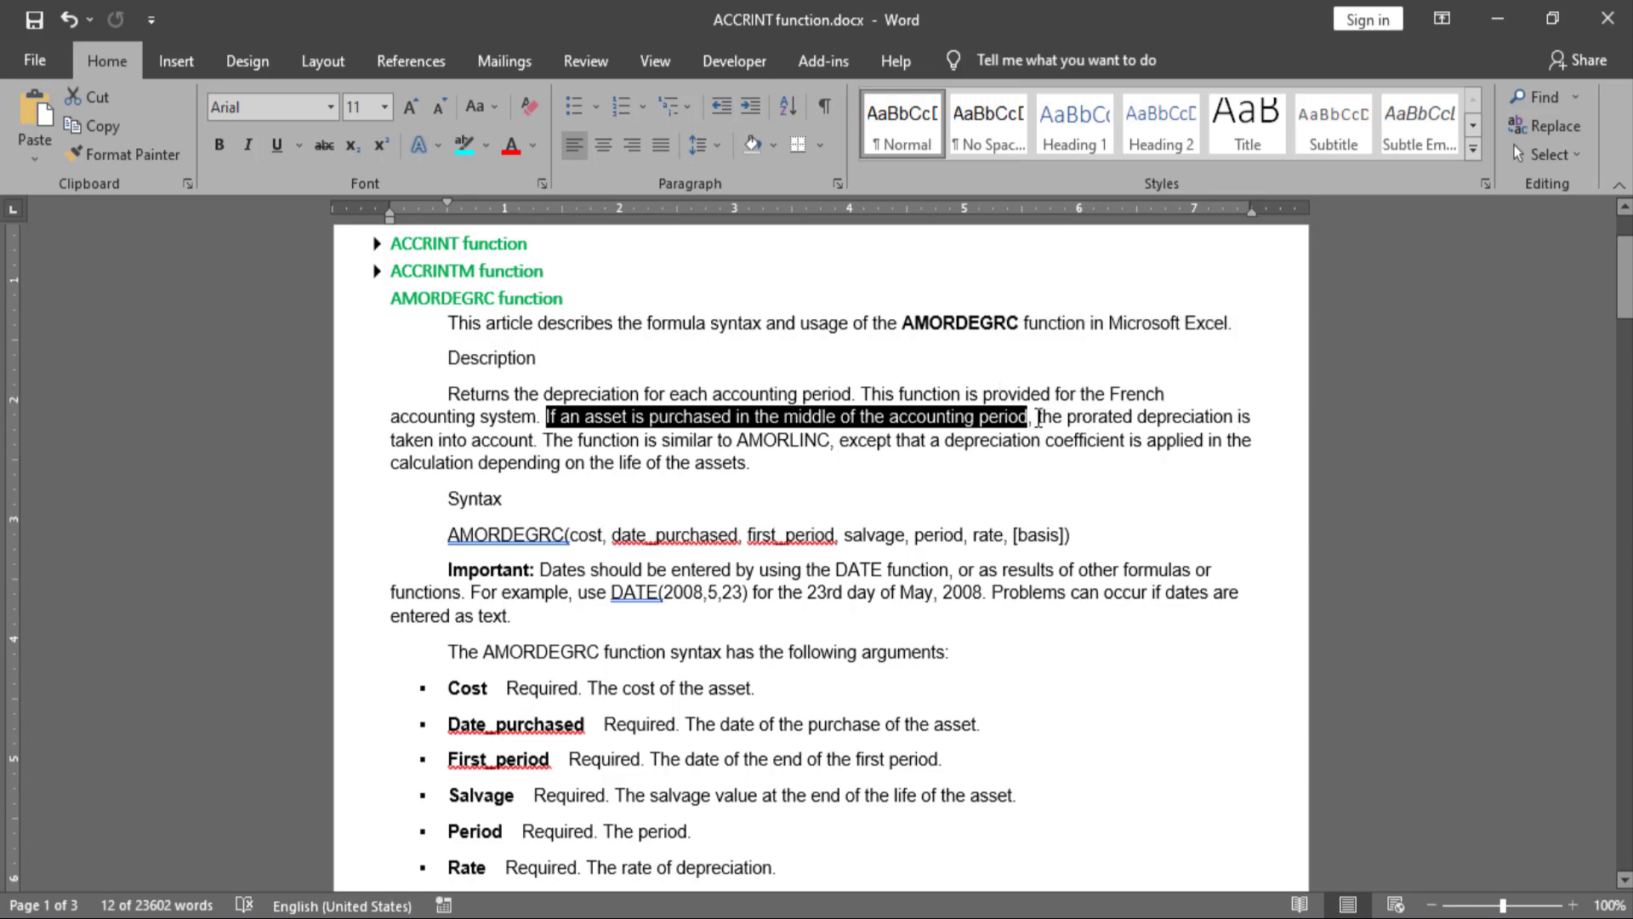
mouse_move(1038, 416)
mouse_down()
mouse_move(502, 435)
mouse_move(537, 440)
mouse_up()
key(ctrl+x)
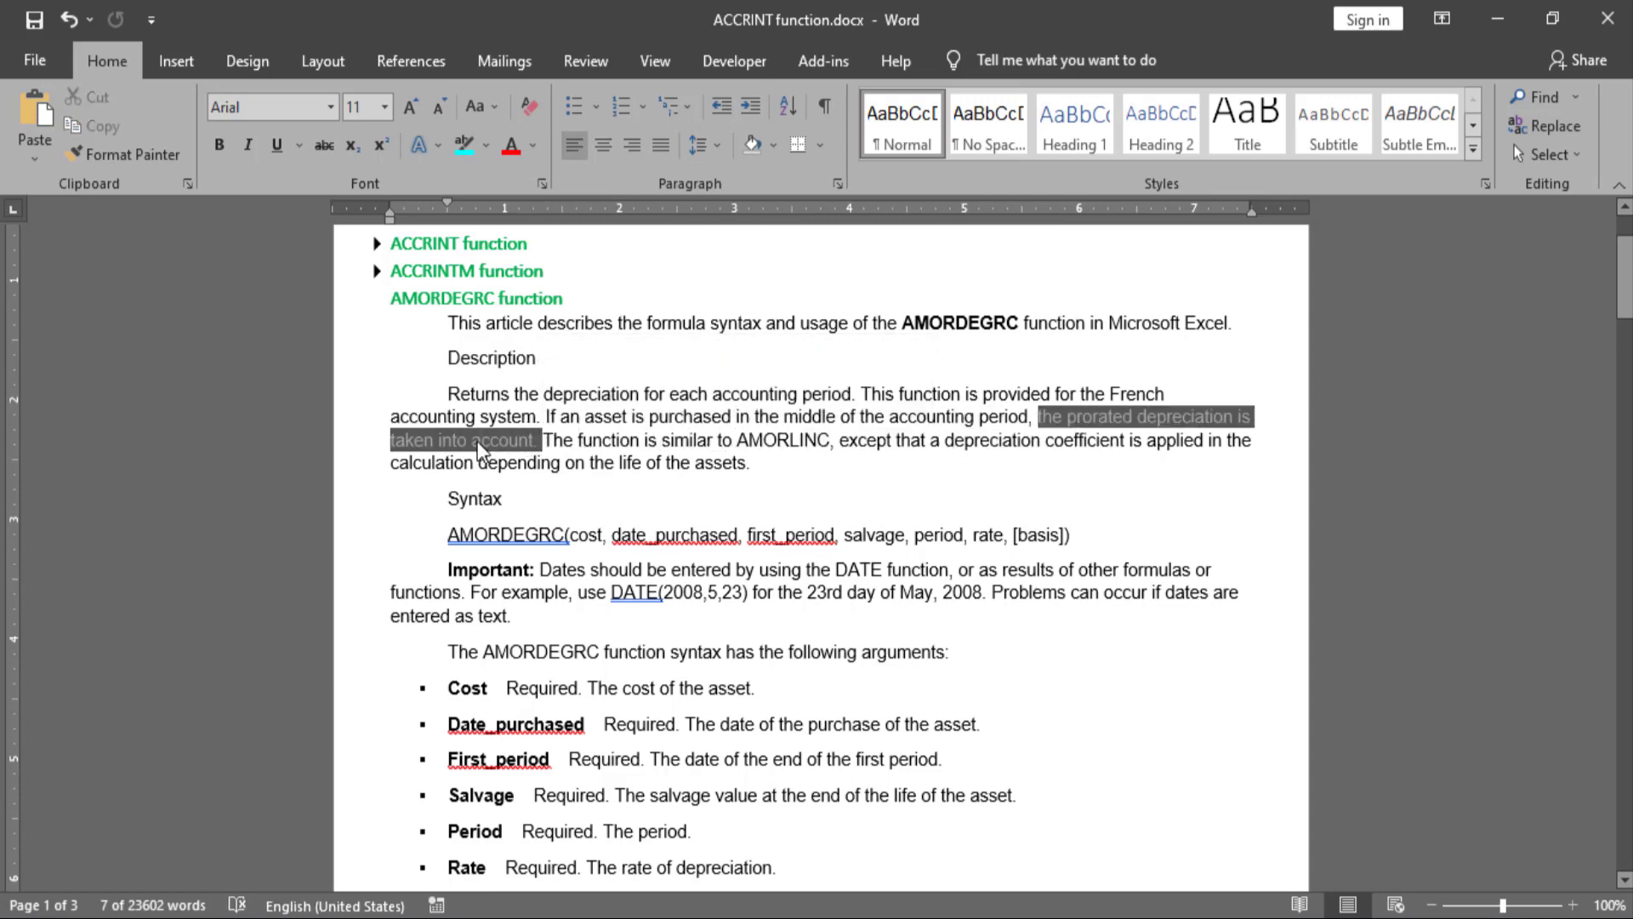
click(481, 449)
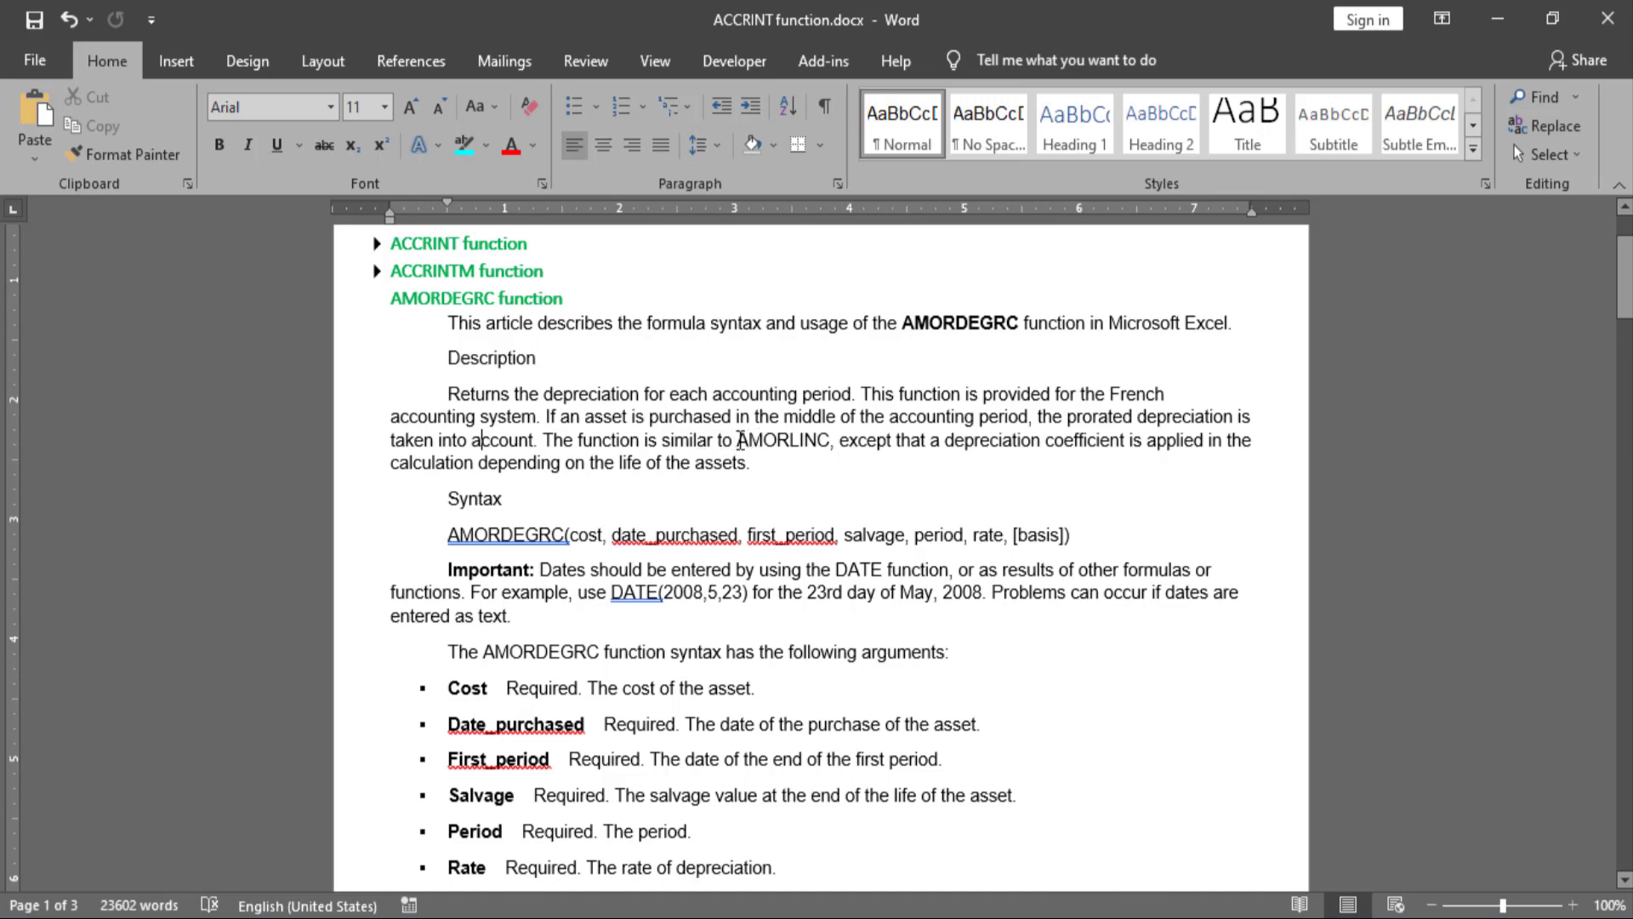
drag(736, 440, 821, 440)
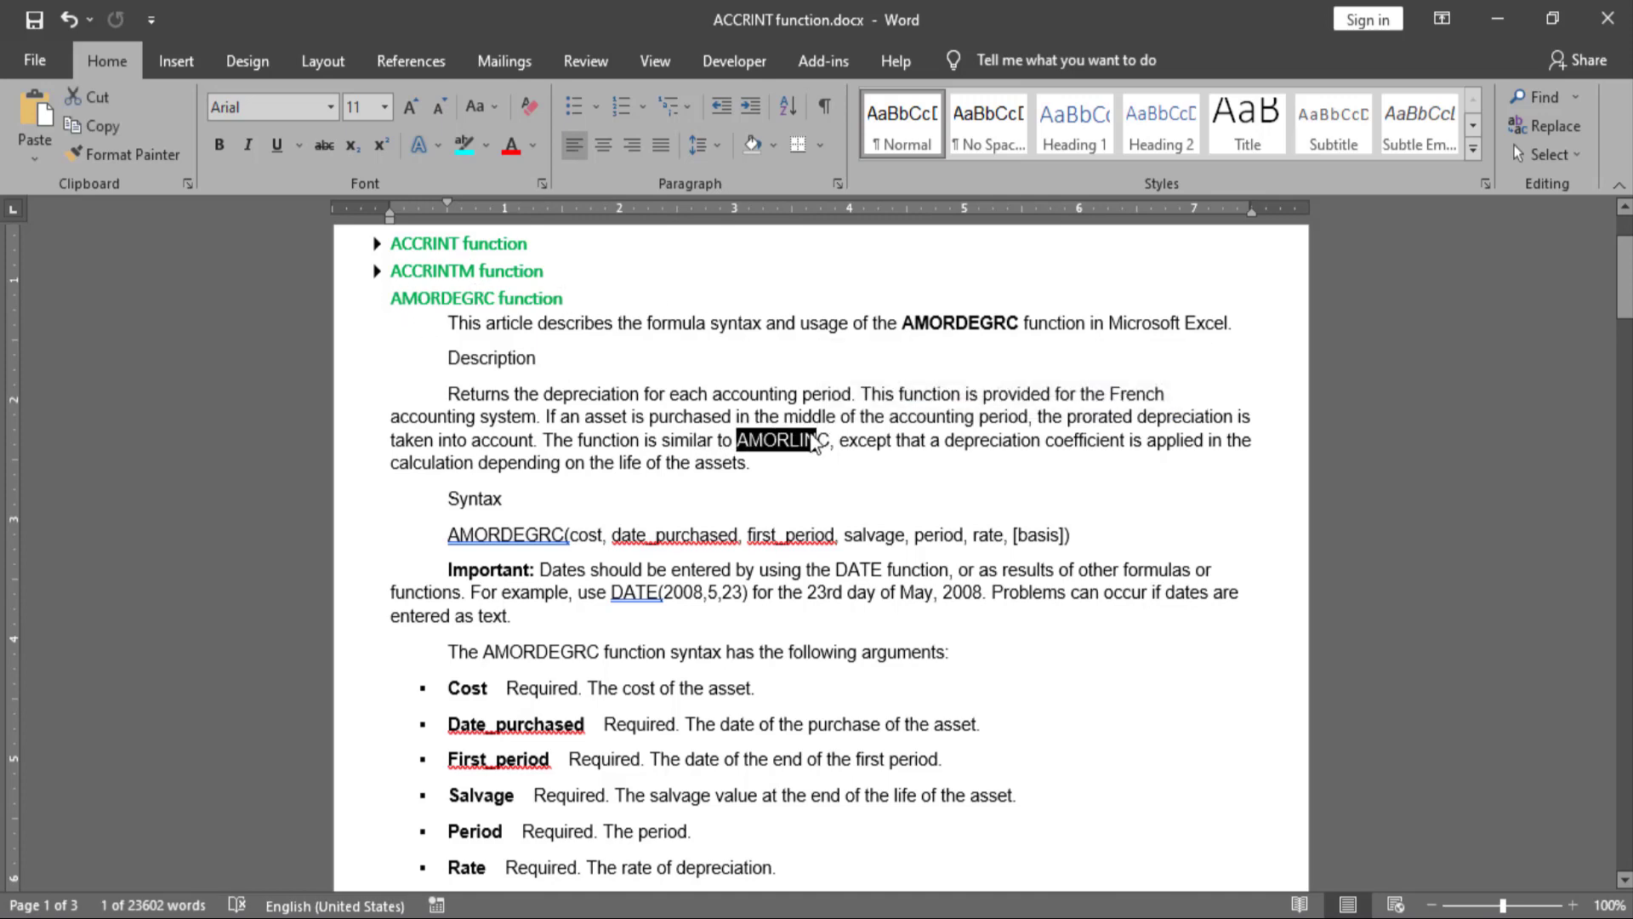
click(884, 464)
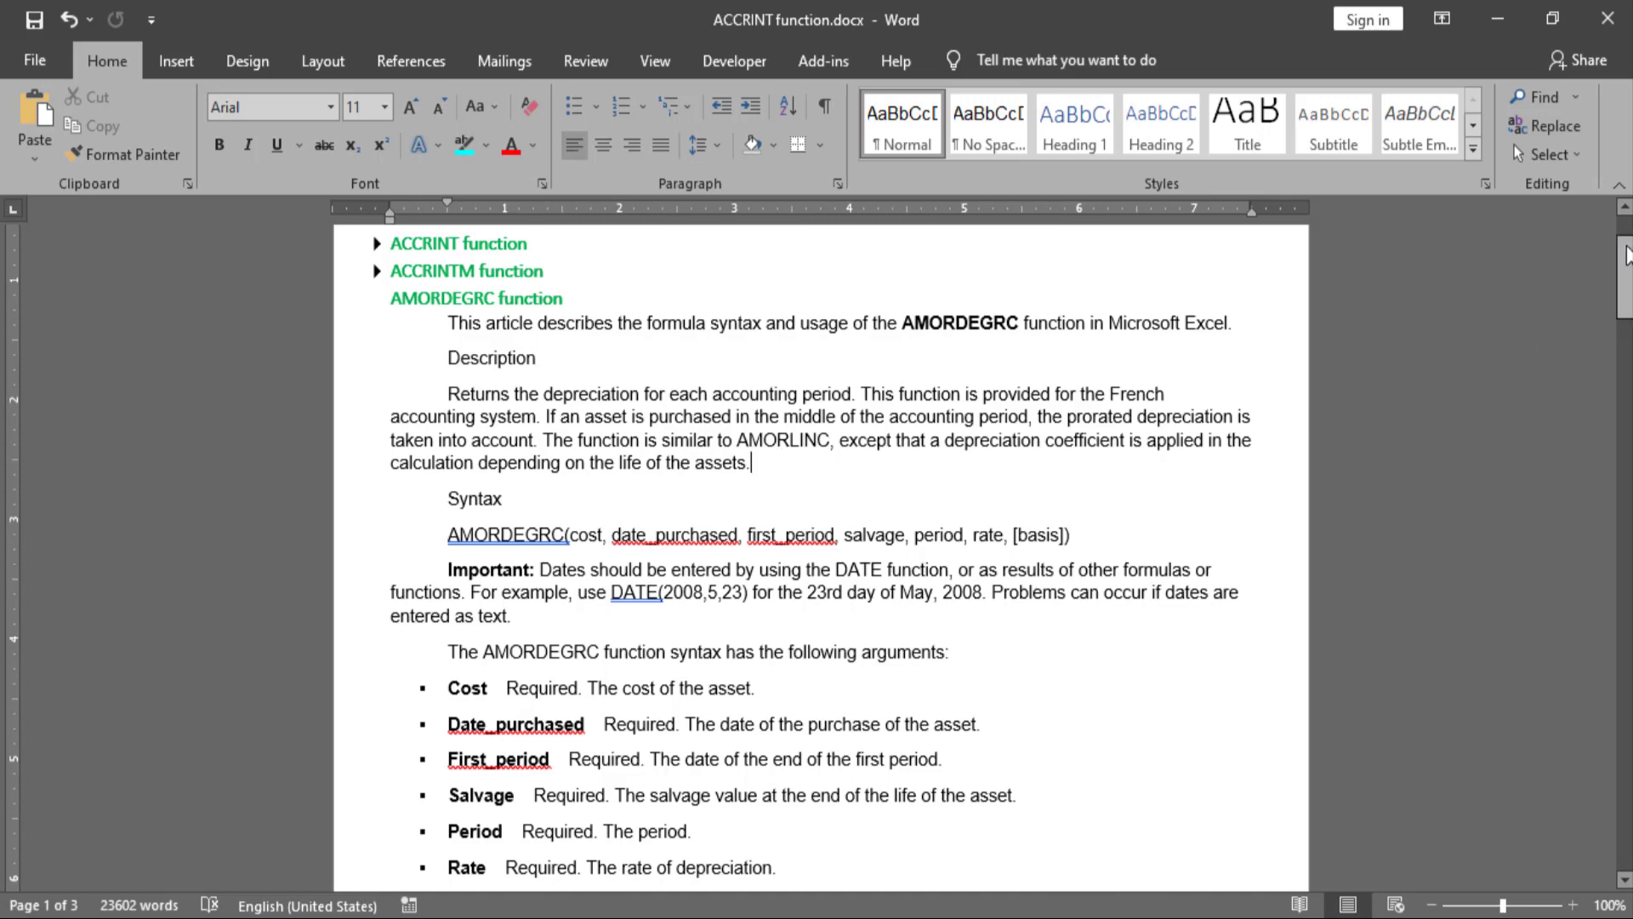
drag(1626, 255, 1626, 288)
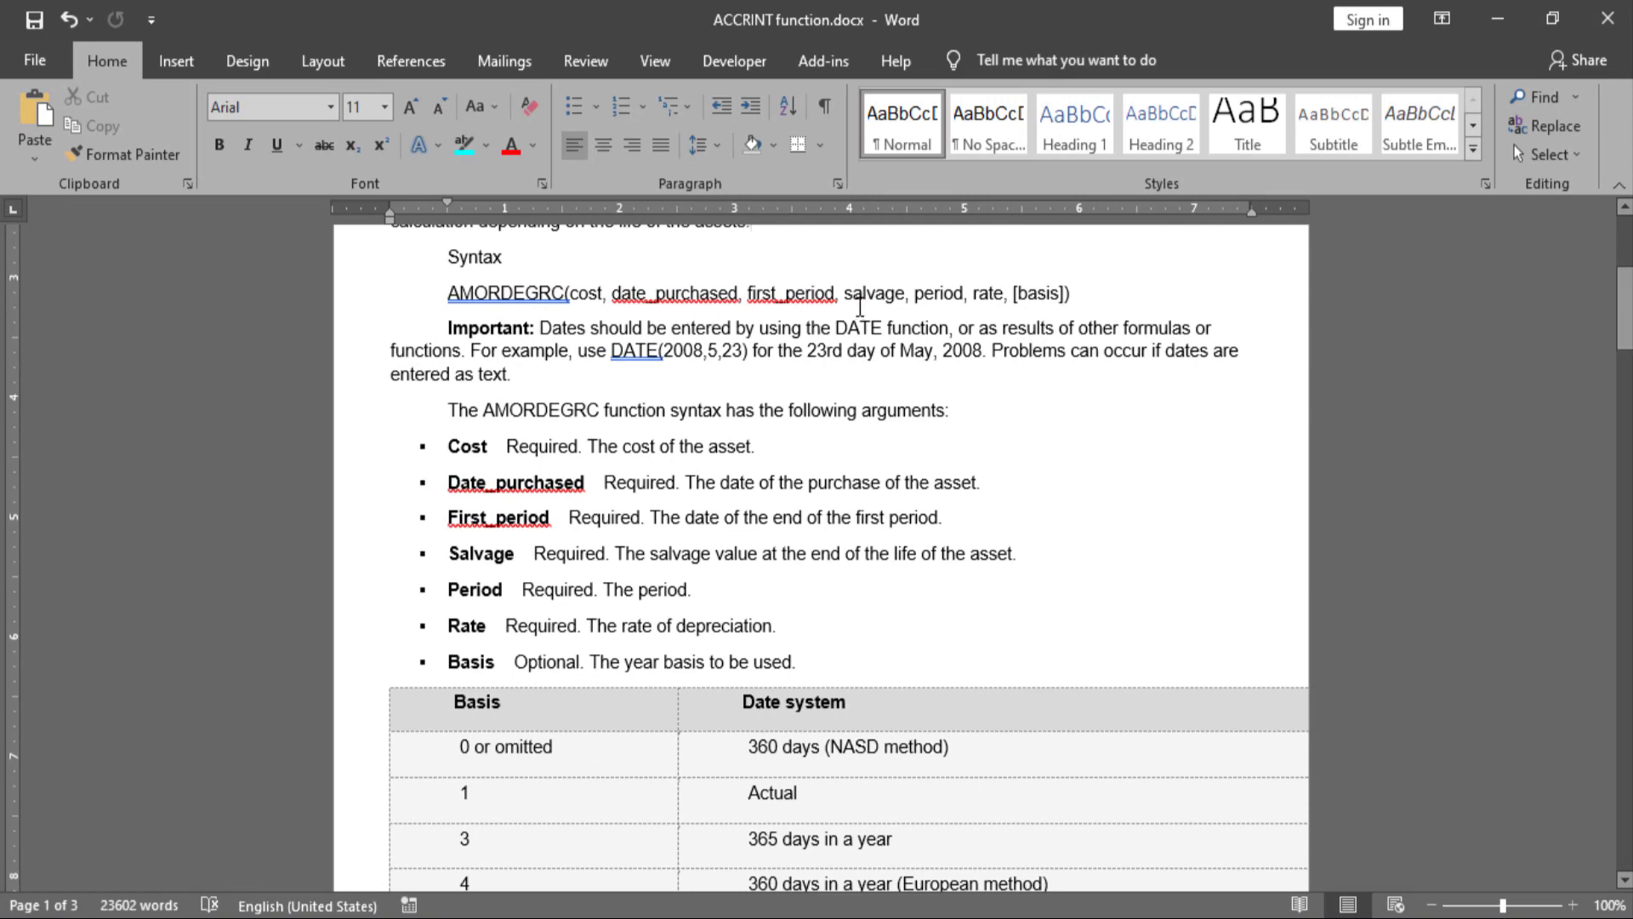
Highlight the Cost, Date_purchased and First_period argument lines one after another
drag(448, 451, 758, 437)
click(619, 451)
drag(448, 445, 754, 445)
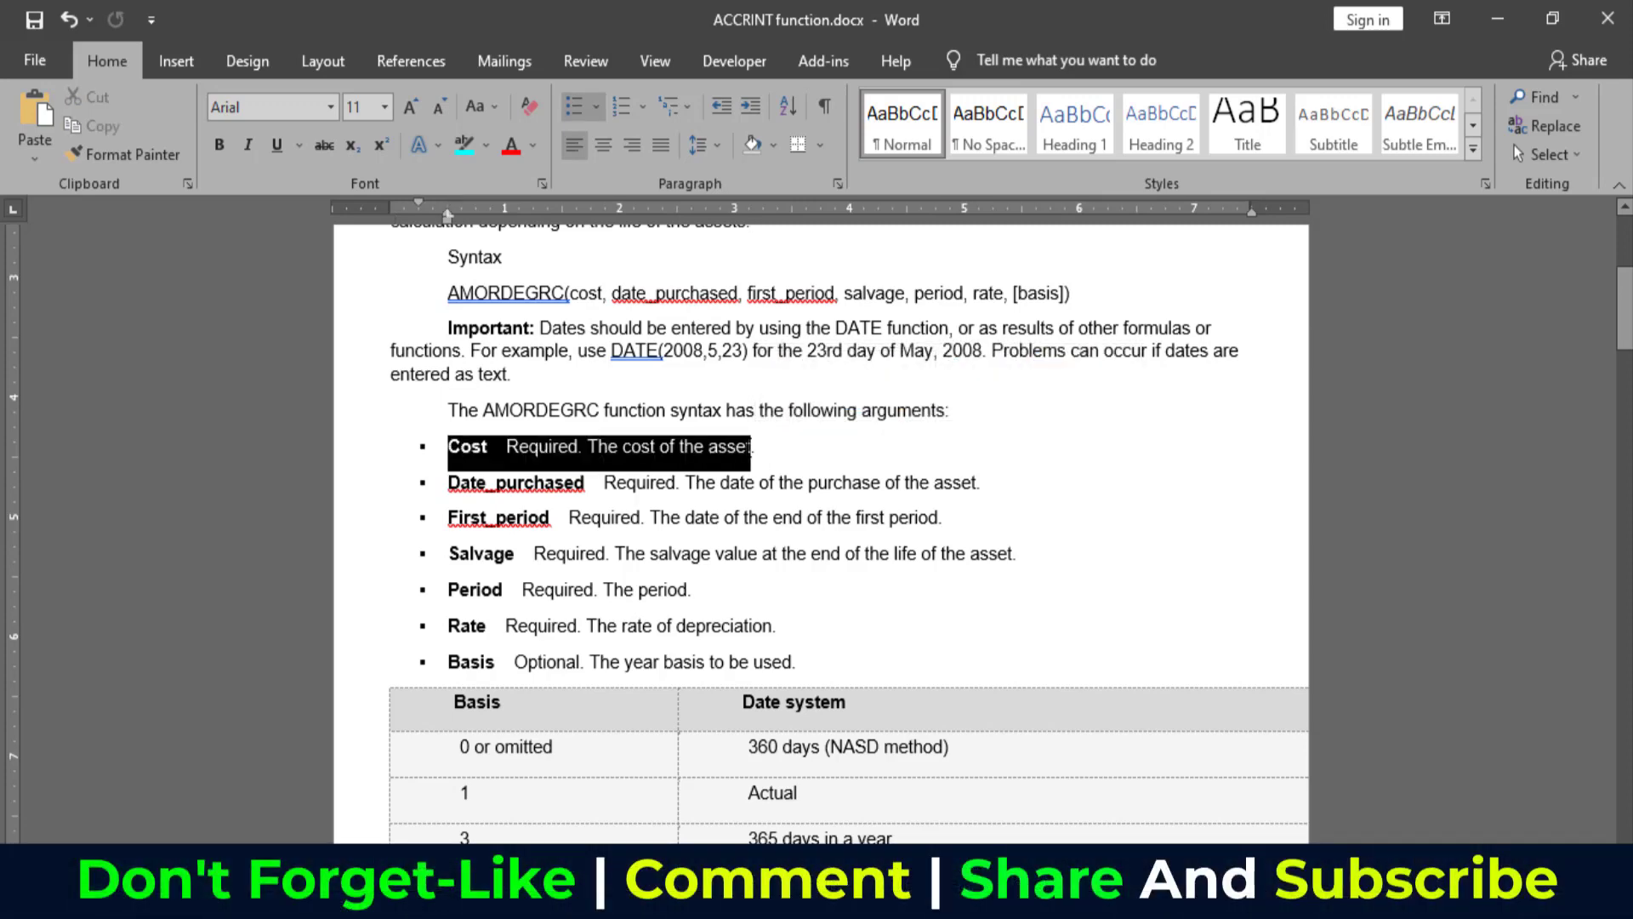
click(508, 485)
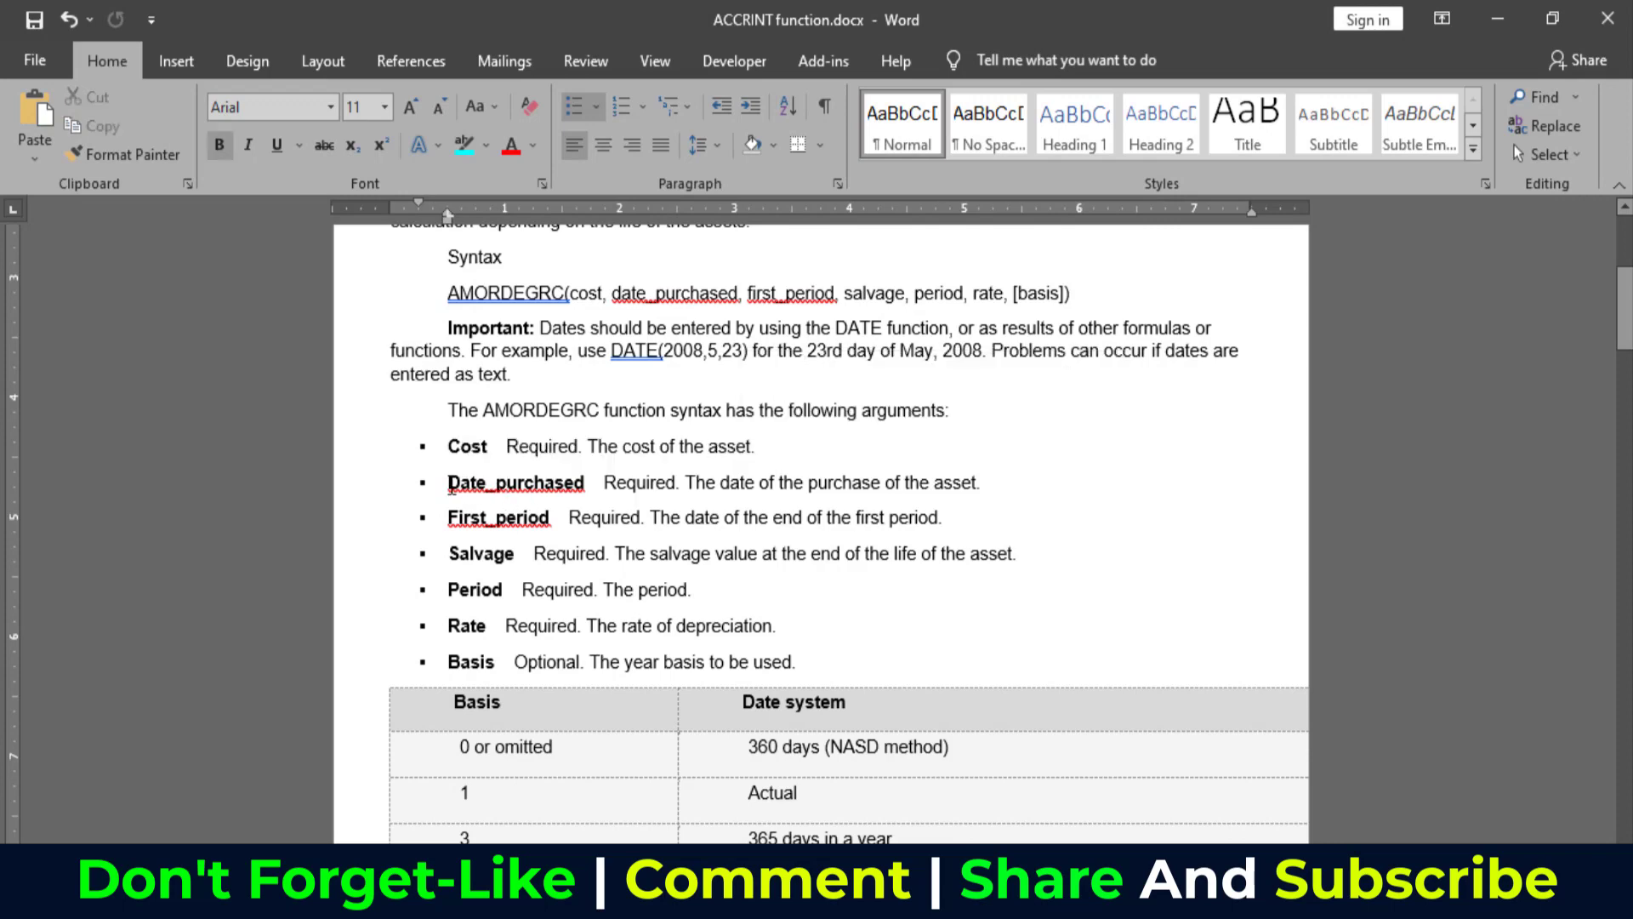
drag(501, 481, 987, 482)
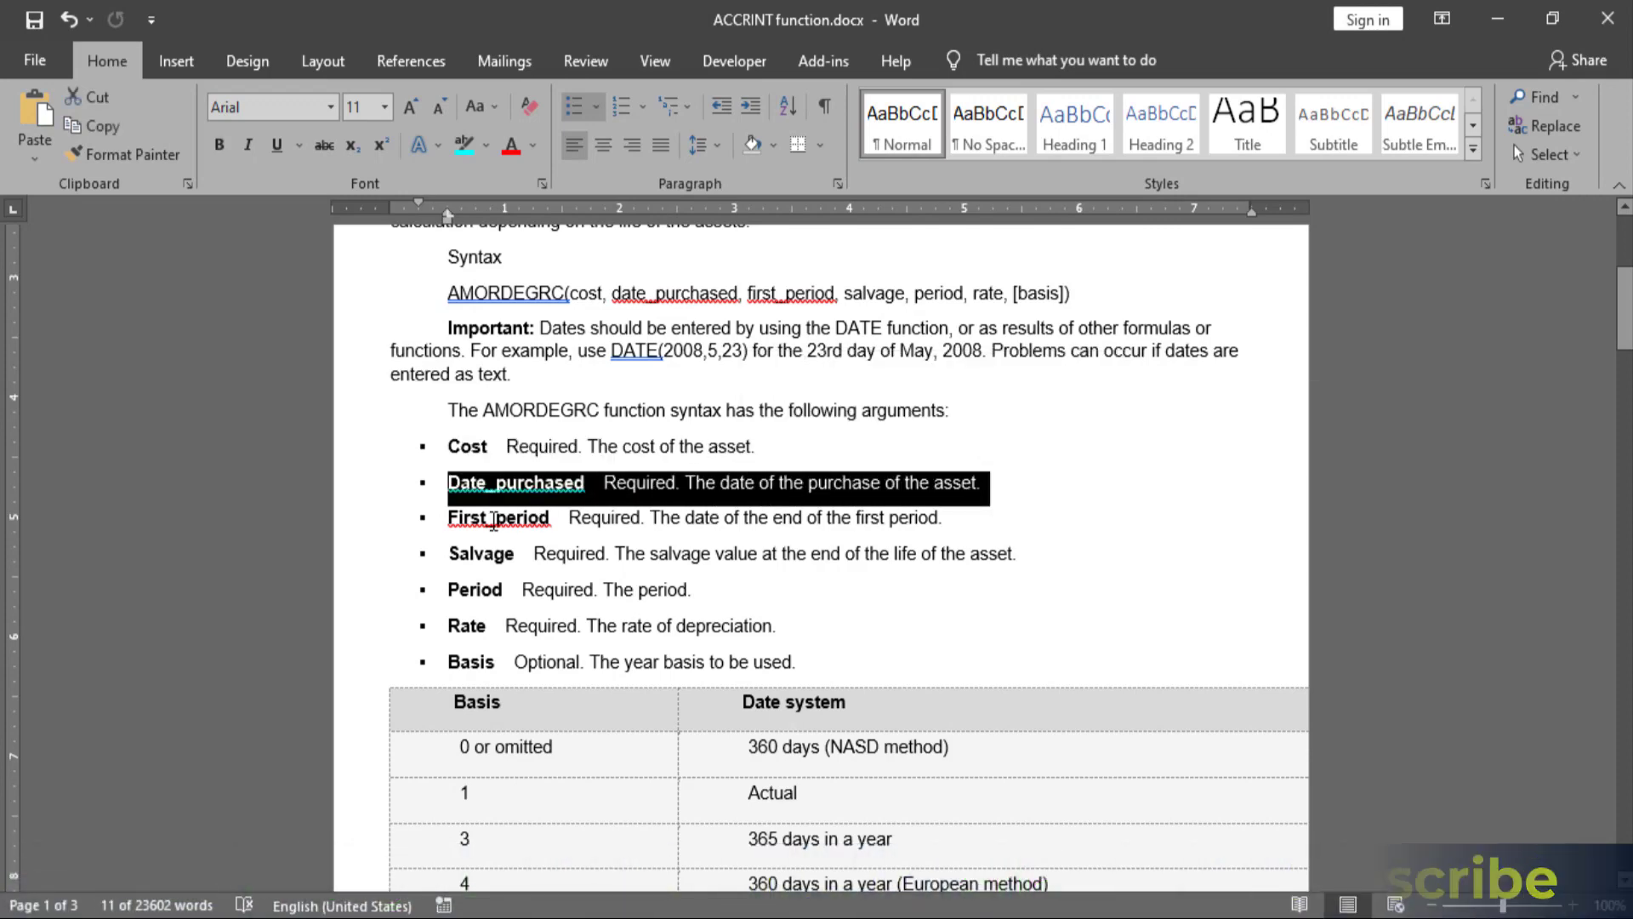
click(493, 518)
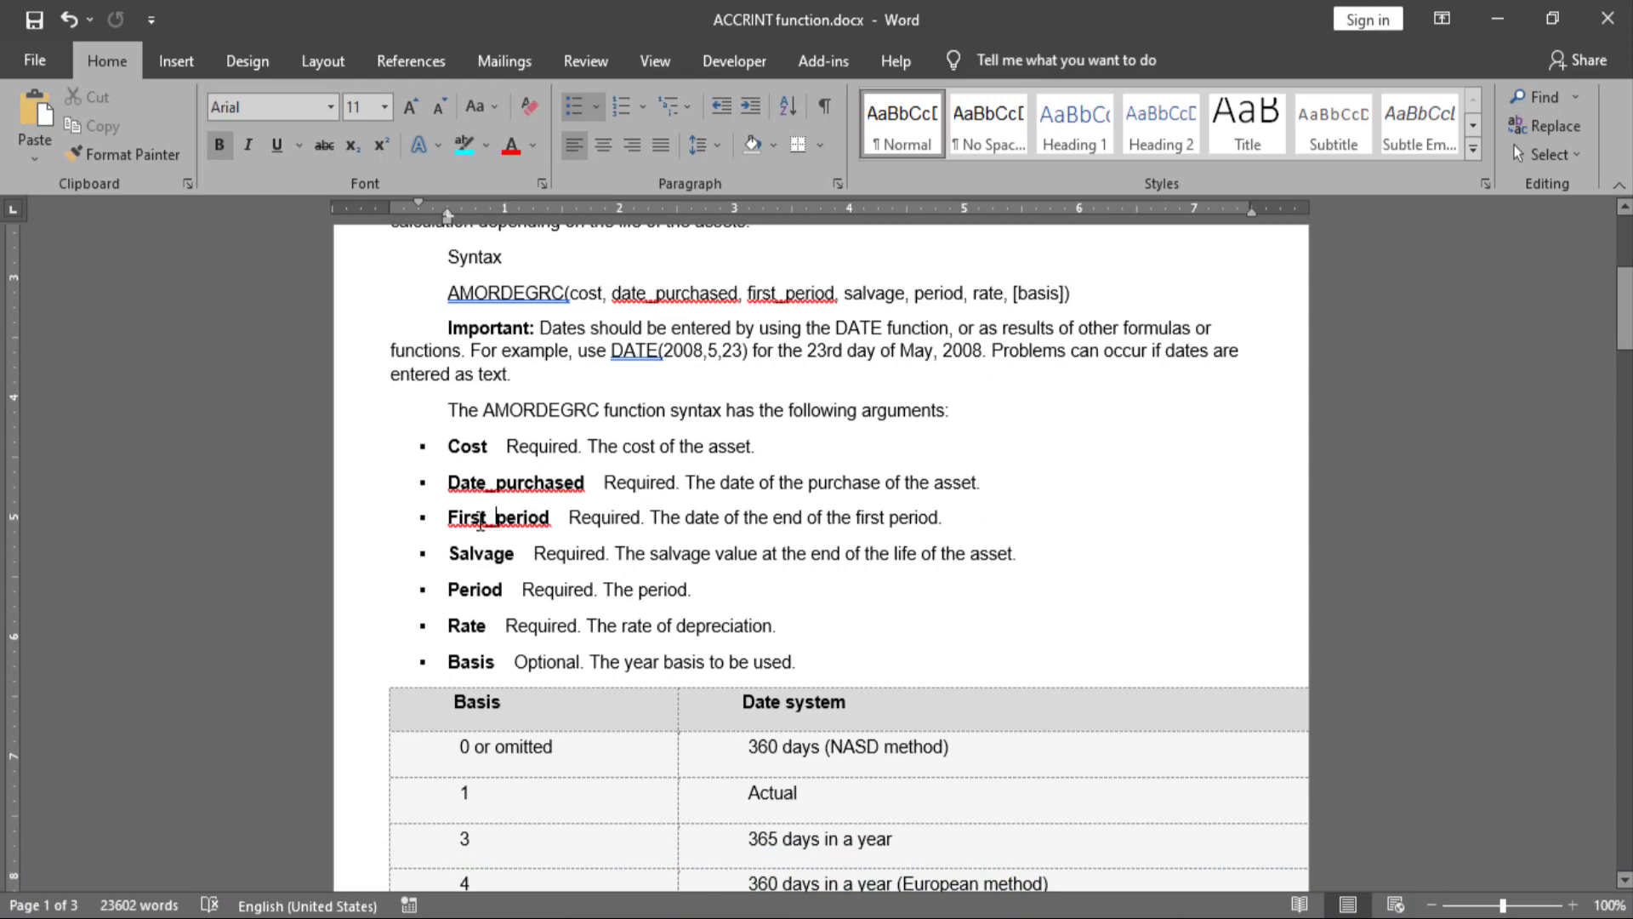
drag(449, 518, 937, 519)
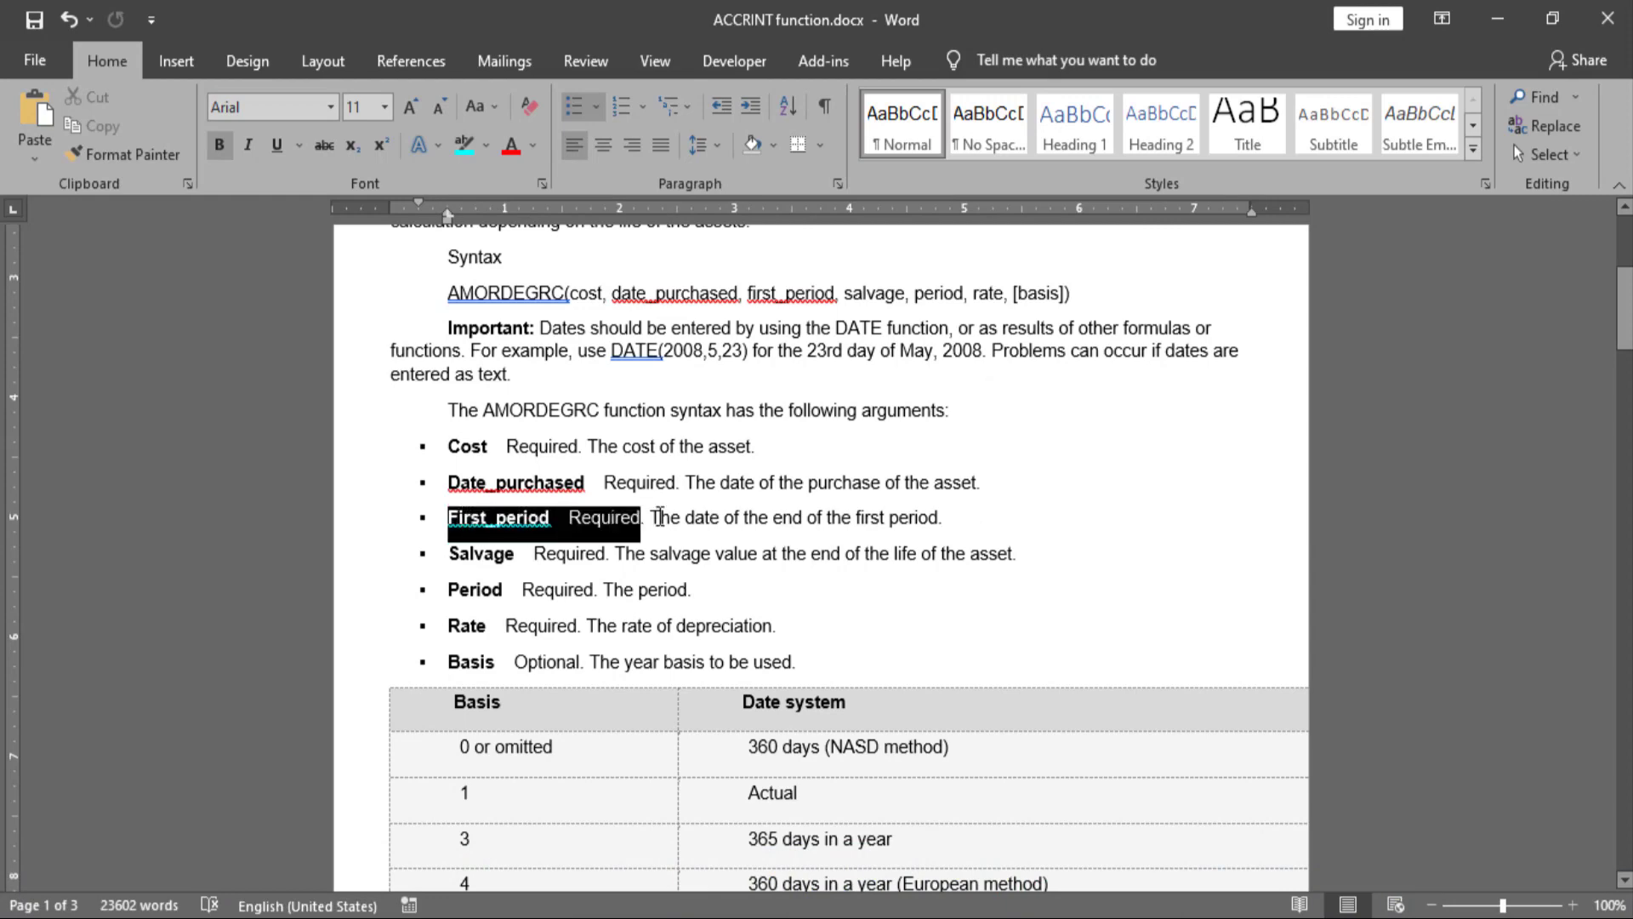
click(545, 553)
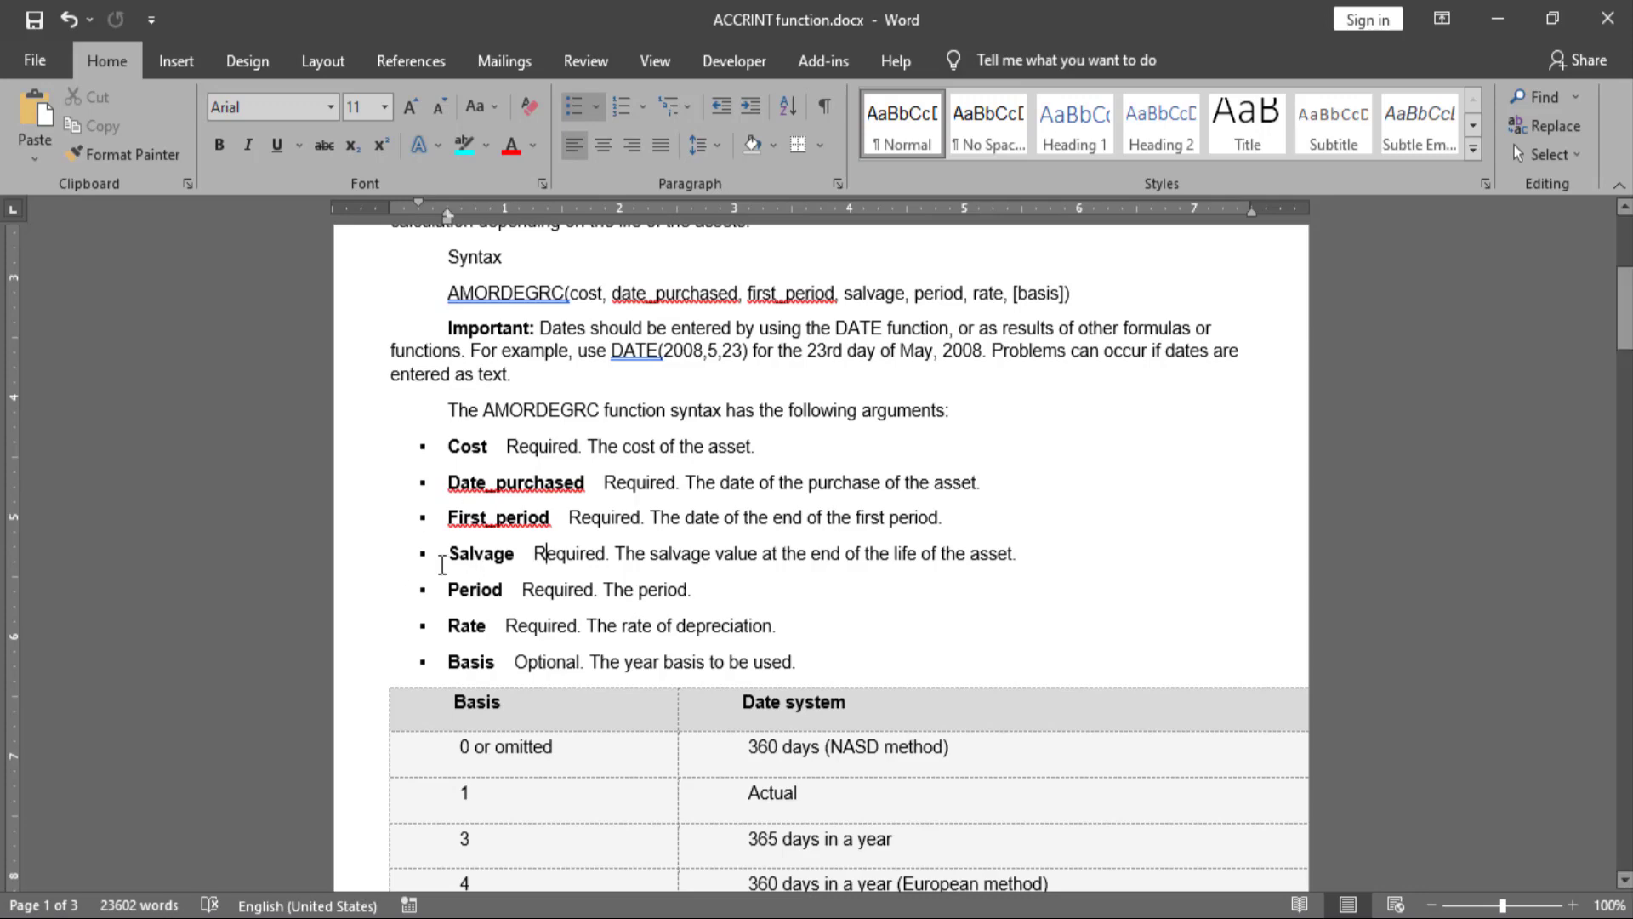
Highlight the Salvage, Period, Rate and Basis arguments, then scroll down to the Basis table and Remarks
drag(453, 554, 1025, 557)
drag(499, 589, 687, 599)
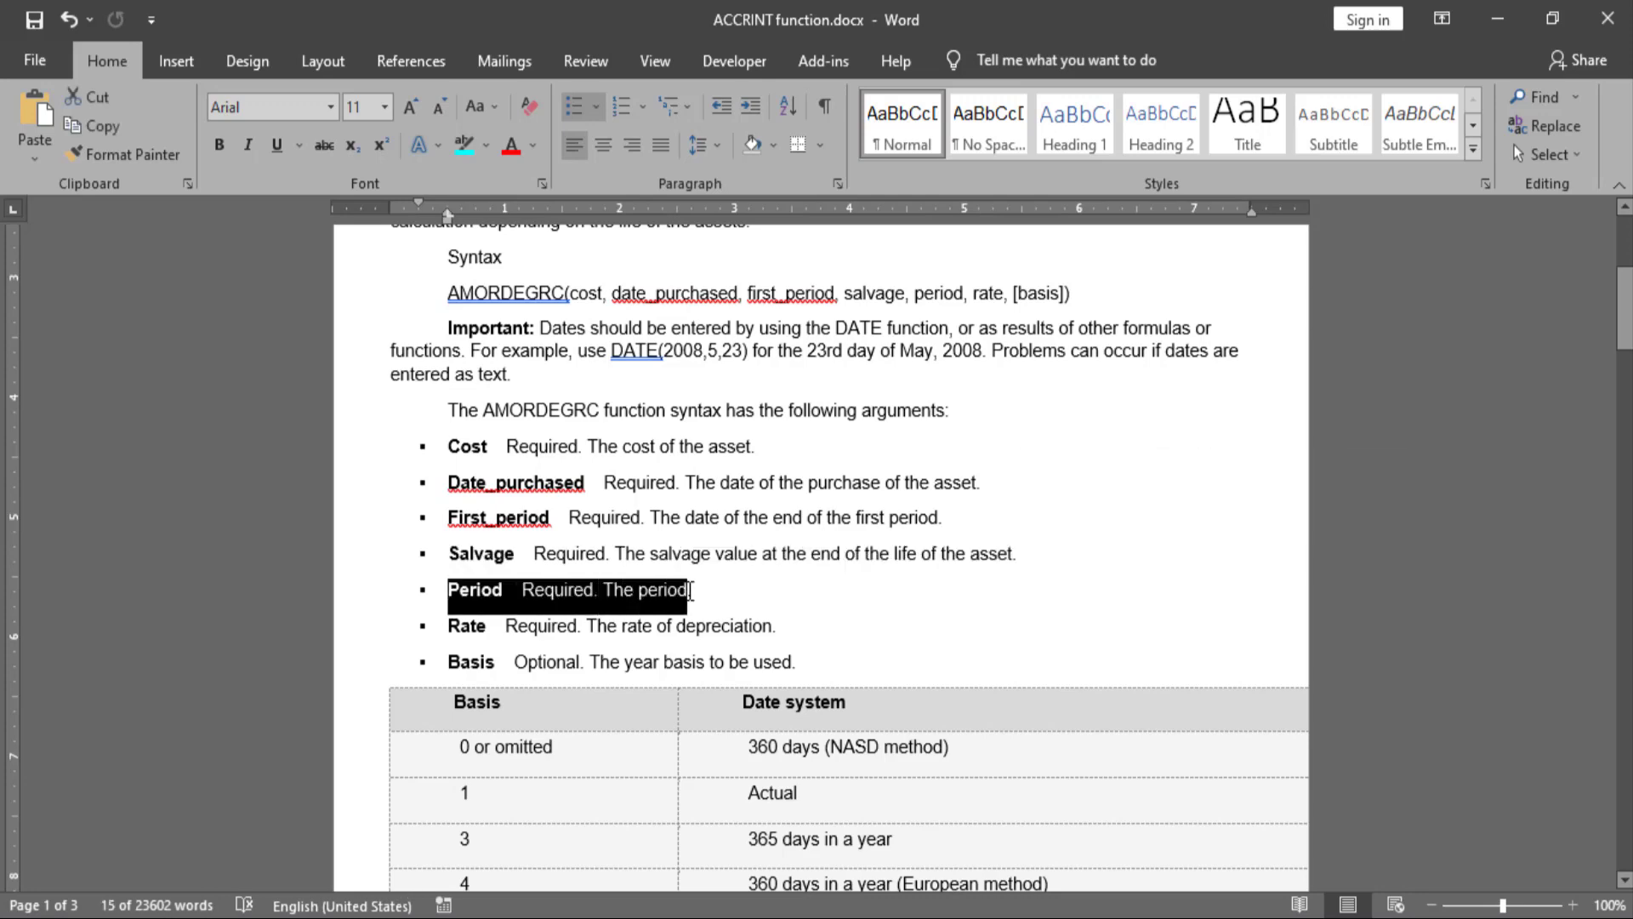
click(624, 590)
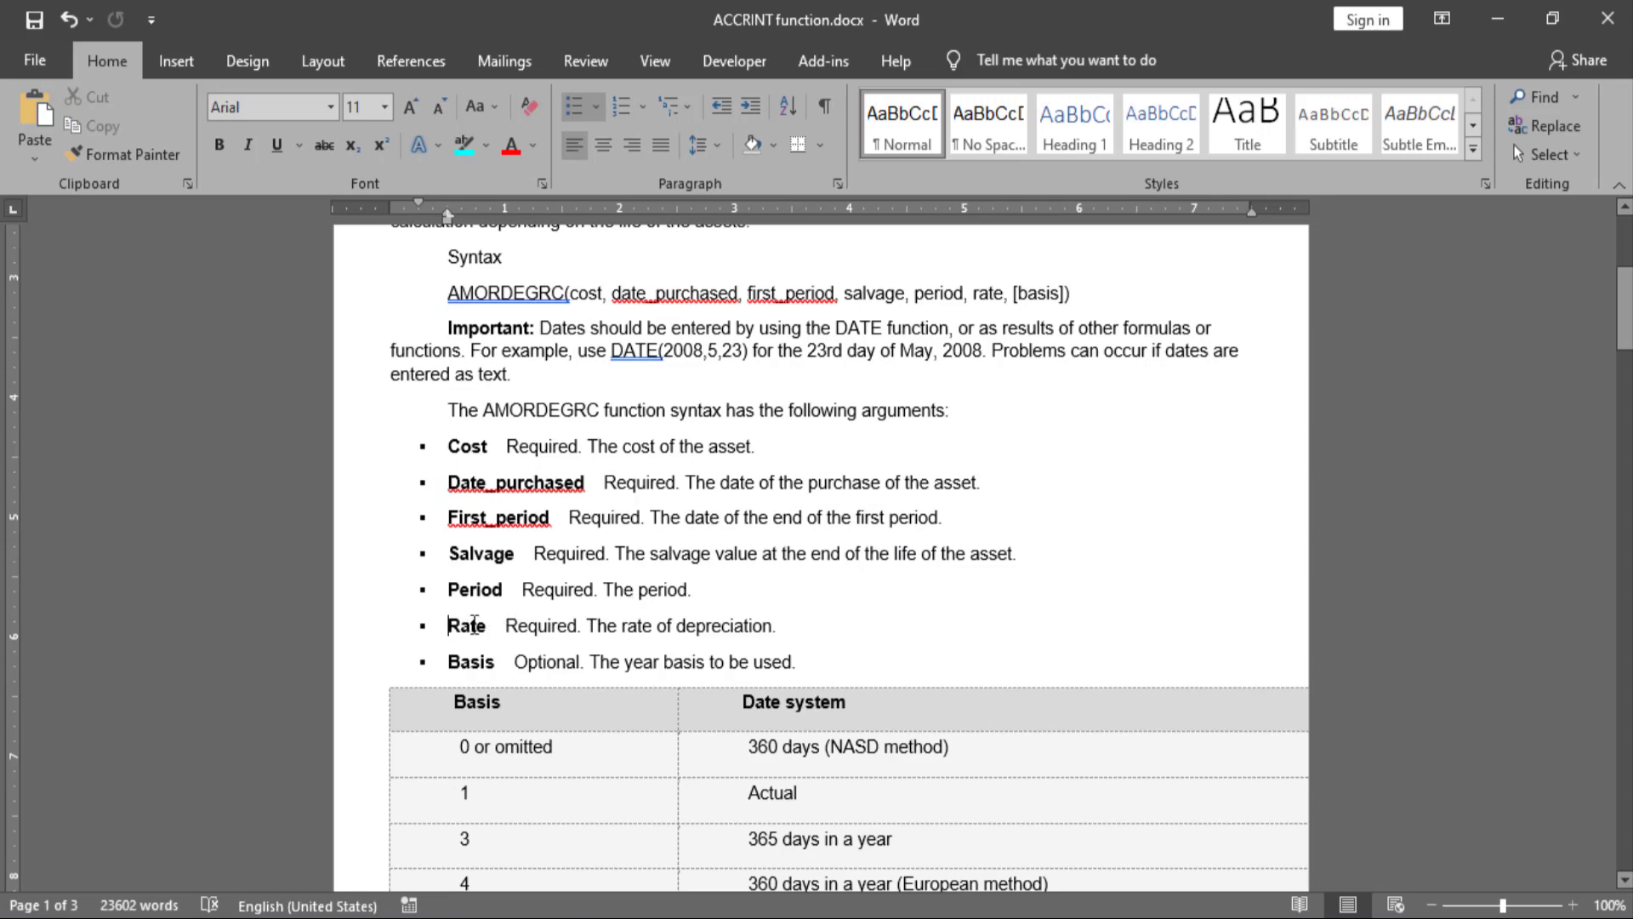
drag(474, 626, 685, 634)
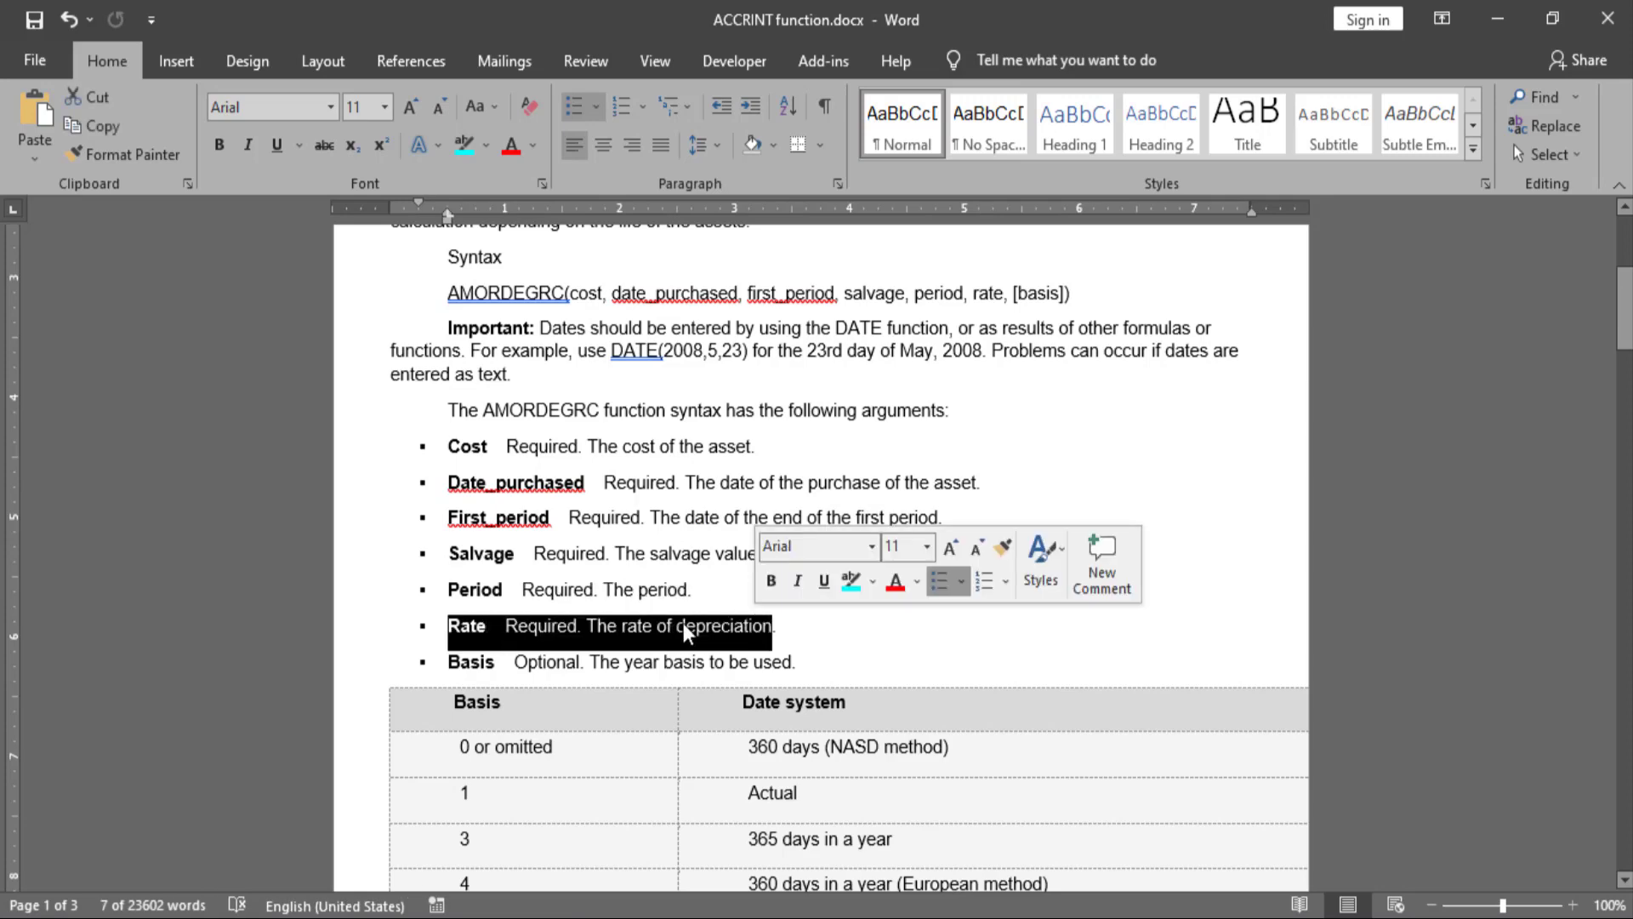
click(612, 632)
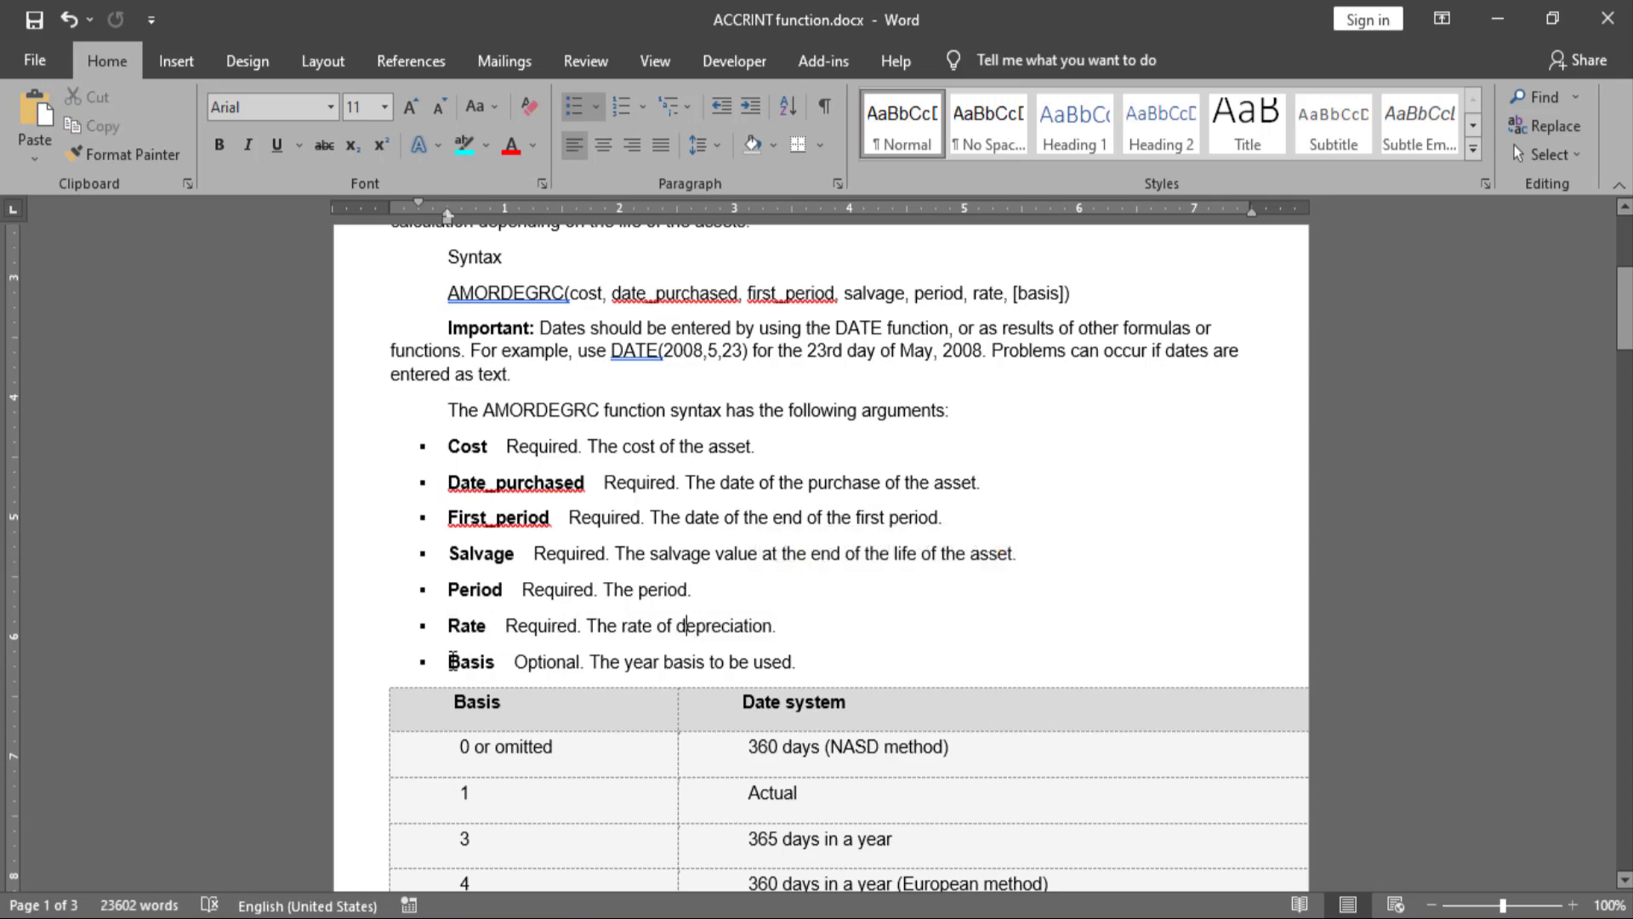
drag(452, 661, 500, 667)
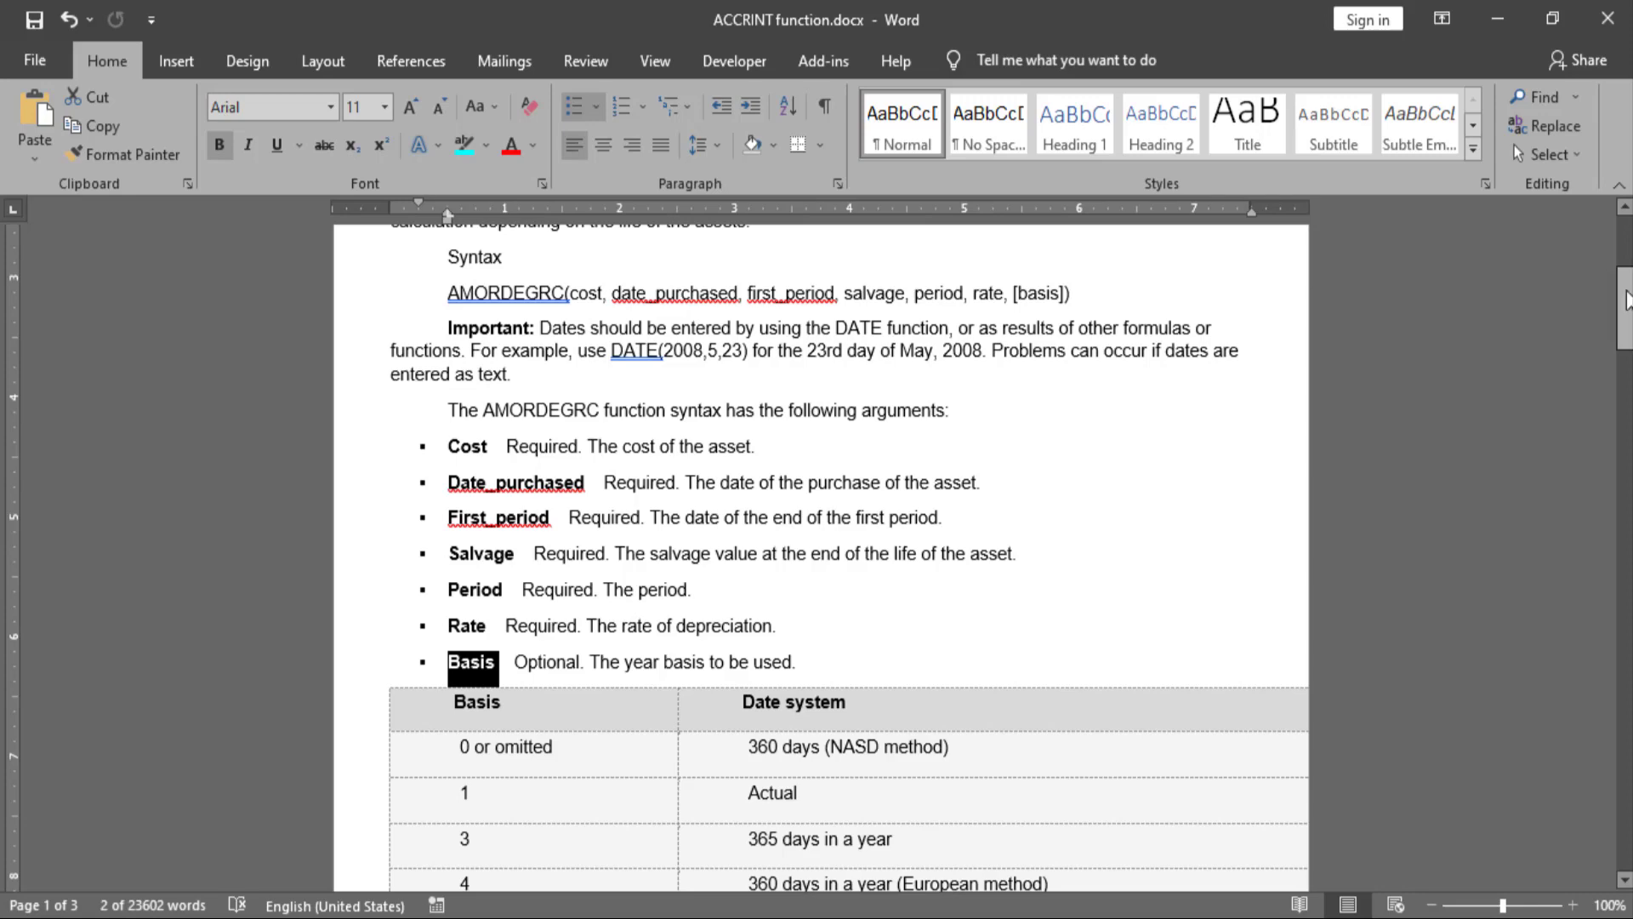
drag(1626, 299, 1626, 330)
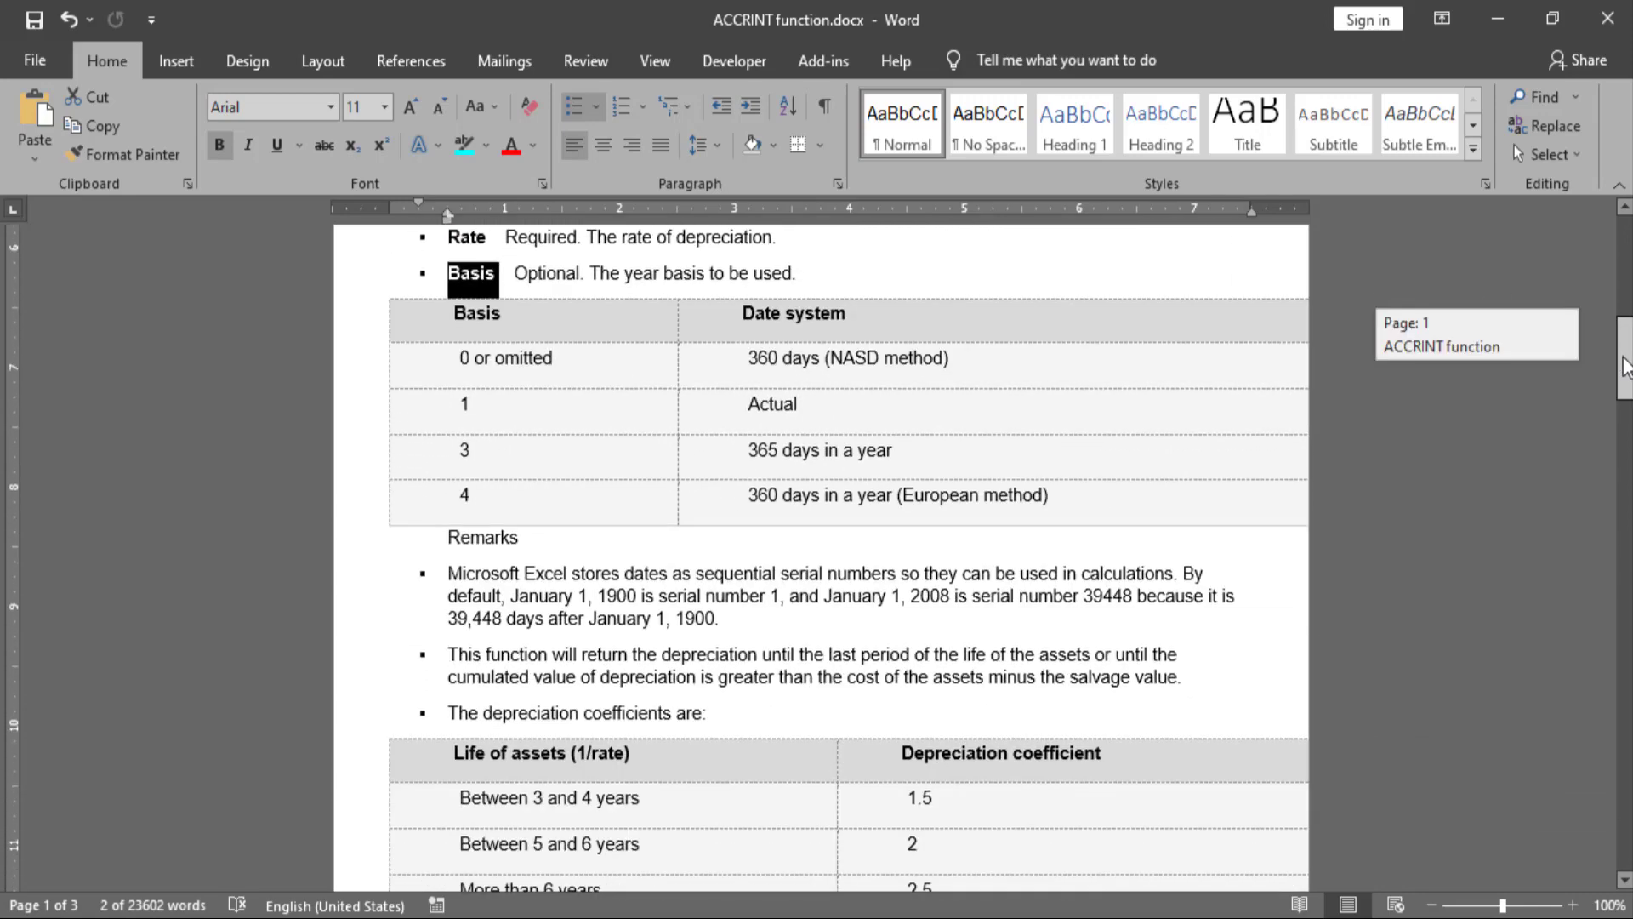
Scroll back up and collapse the AMORDEGRC section so all function headings show
mouse_move(1627, 340)
mouse_down()
mouse_move(1627, 425)
mouse_move(1627, 256)
mouse_up()
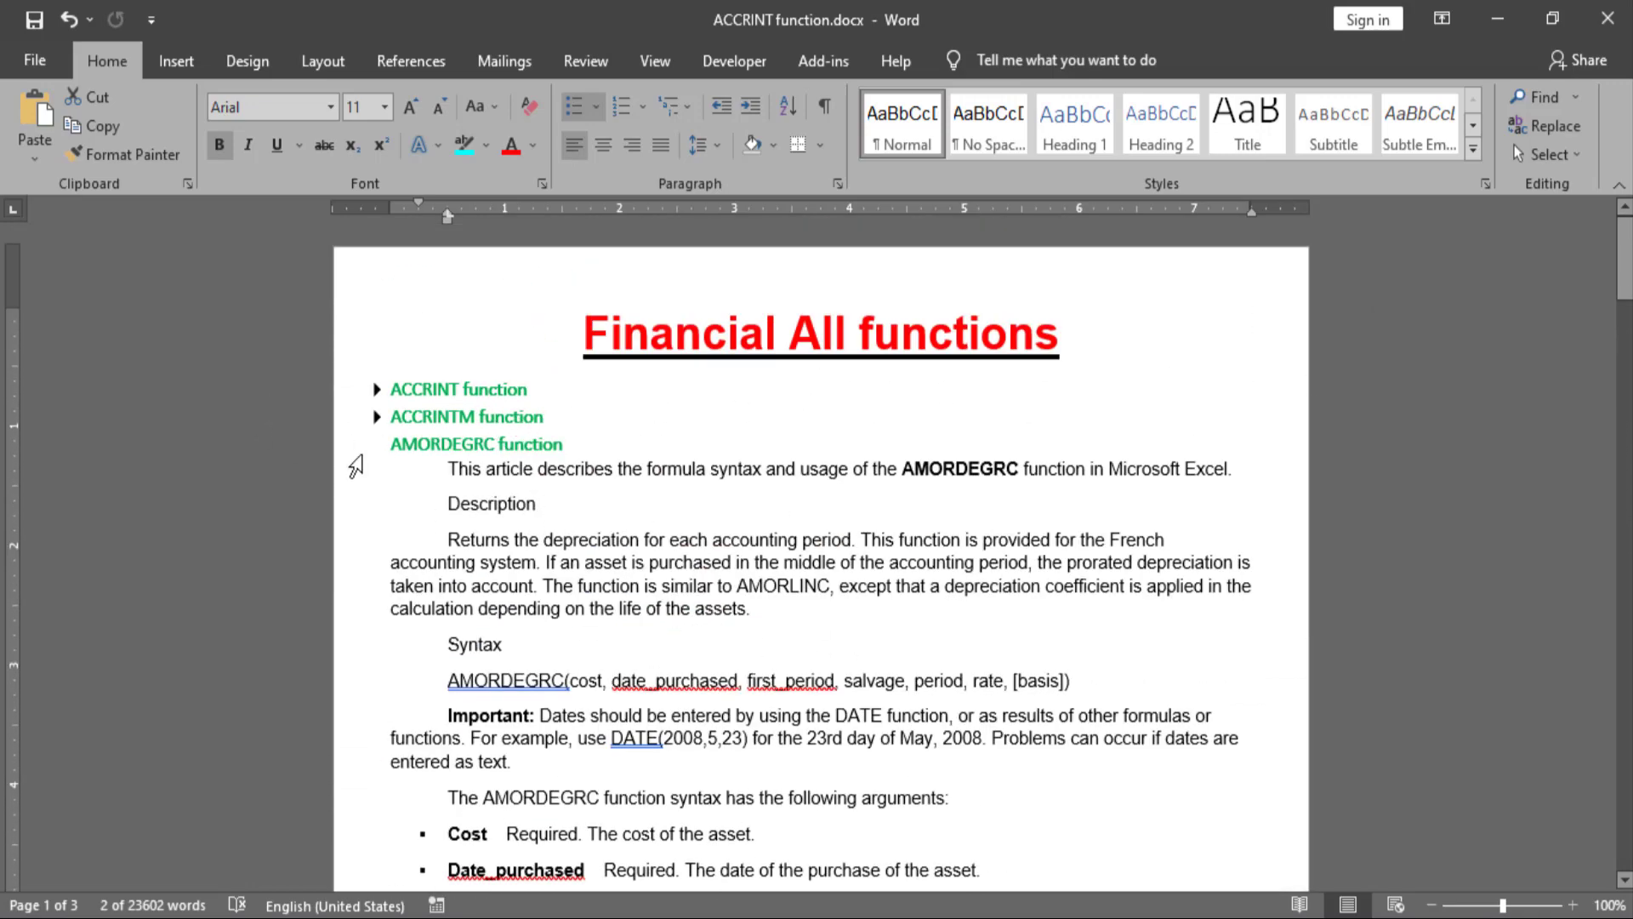
click(378, 445)
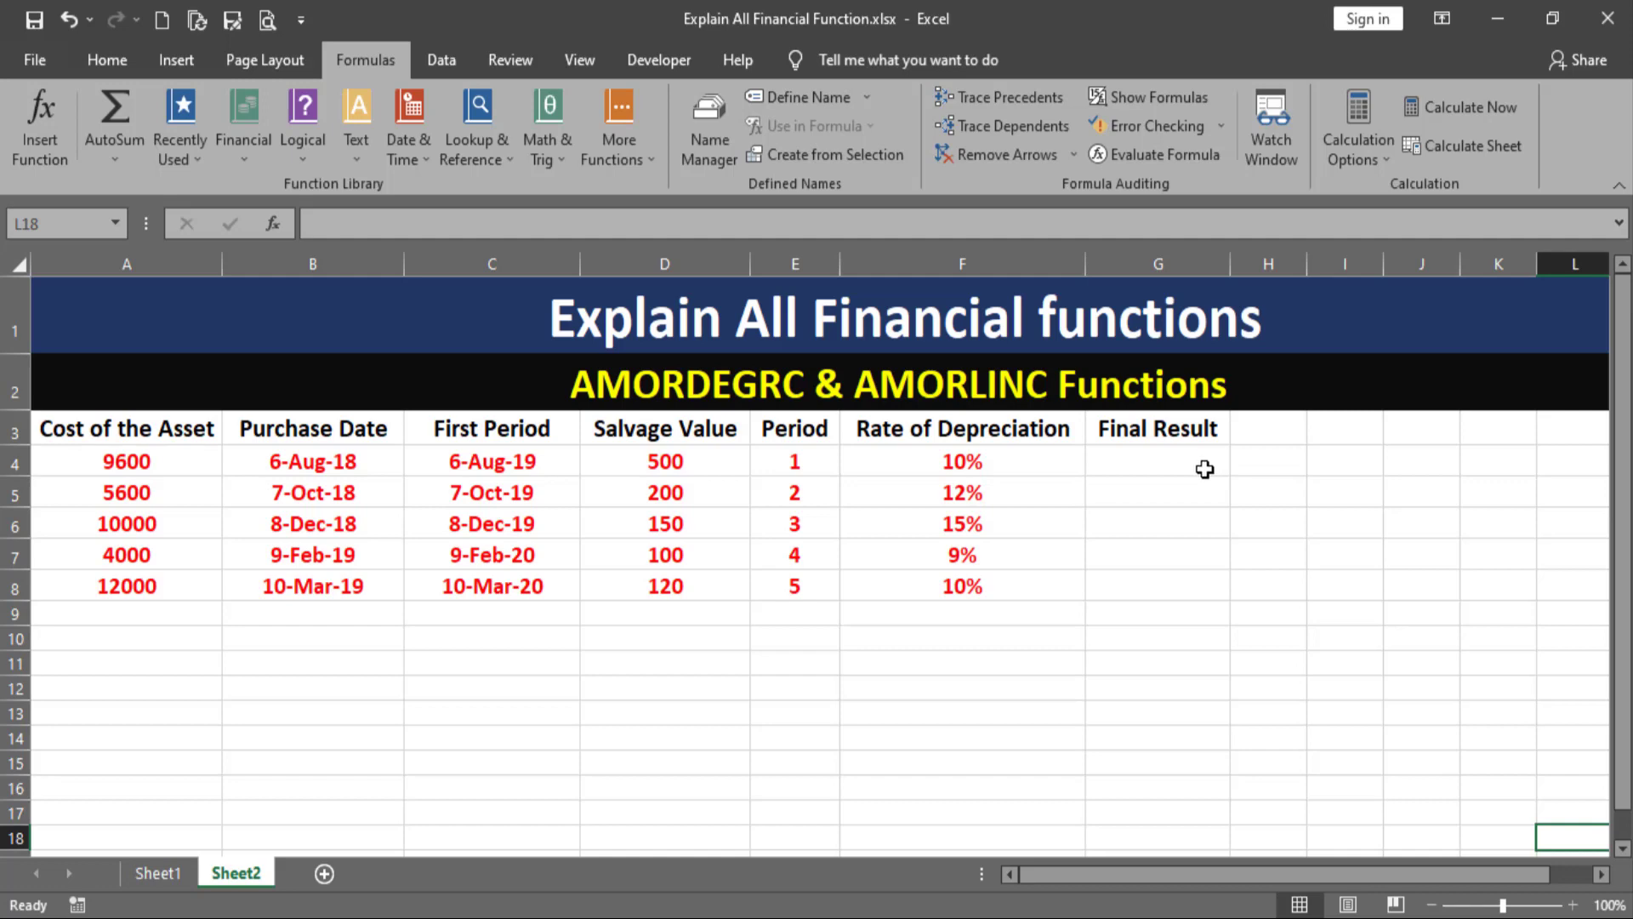
Point out the Cost of the Asset (9600), Purchase Date and First Period columns and their first values
click(1178, 460)
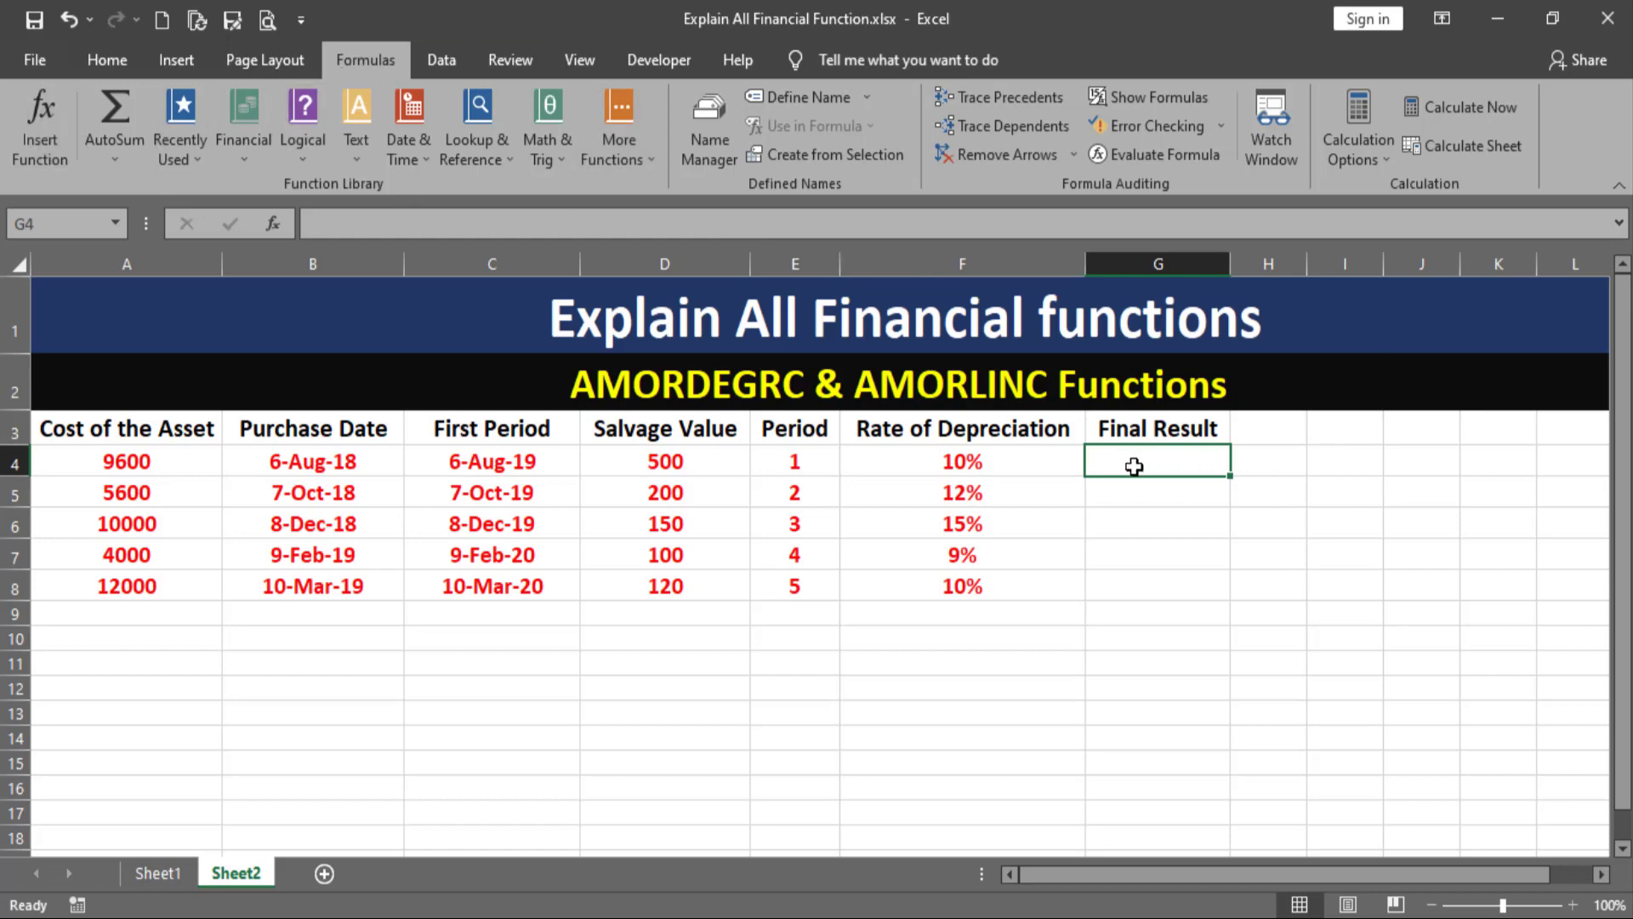
click(100, 434)
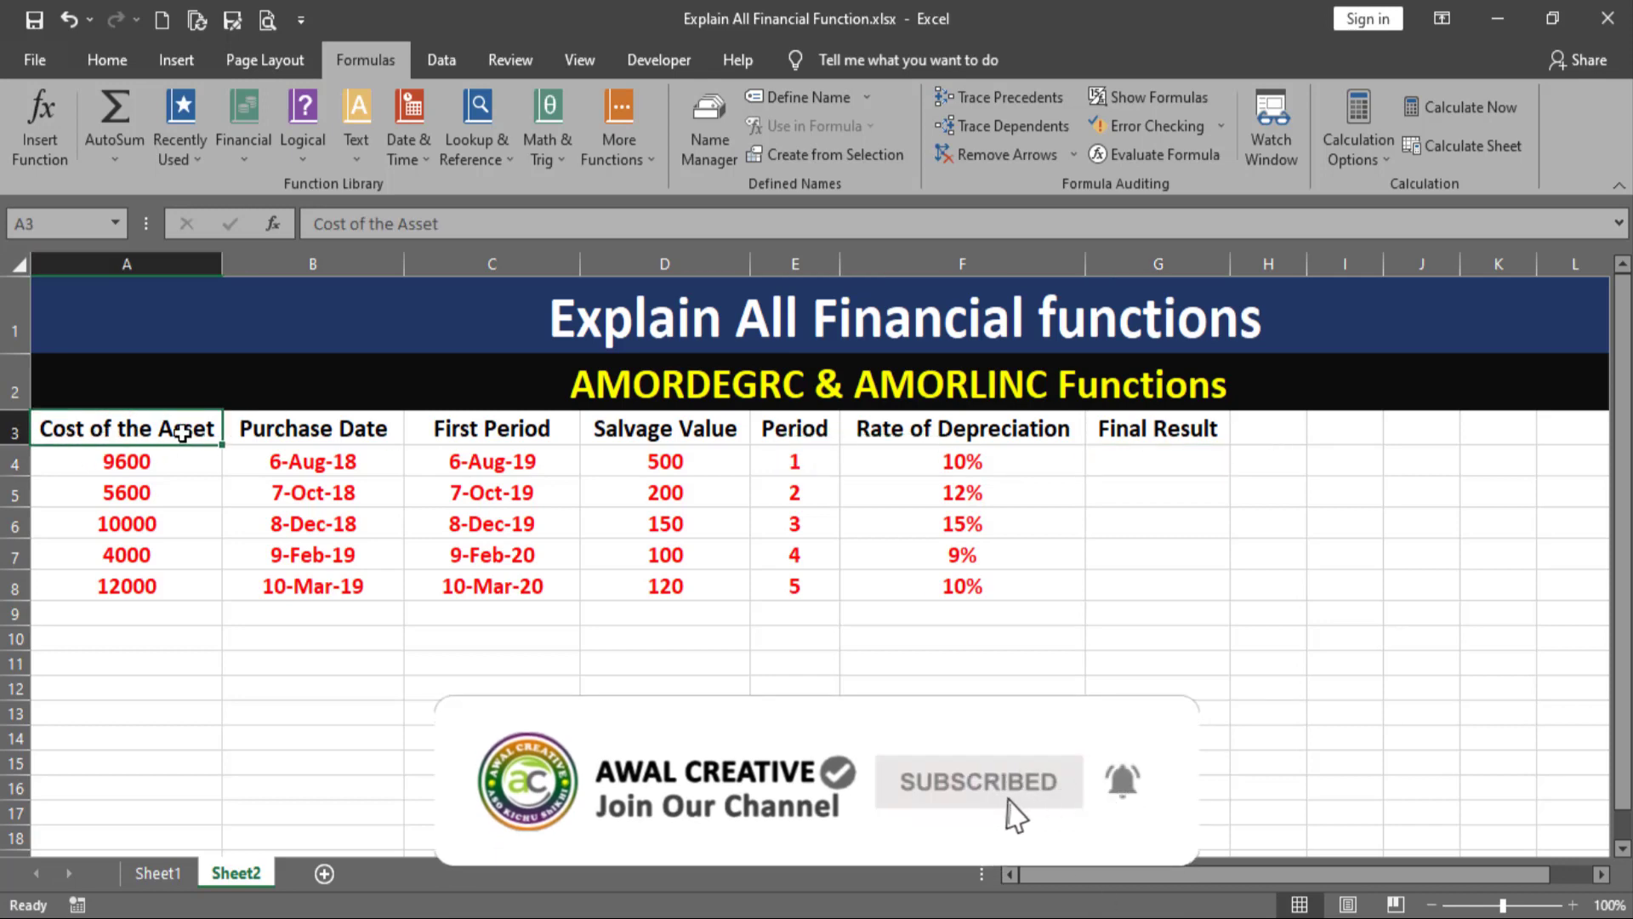
click(166, 463)
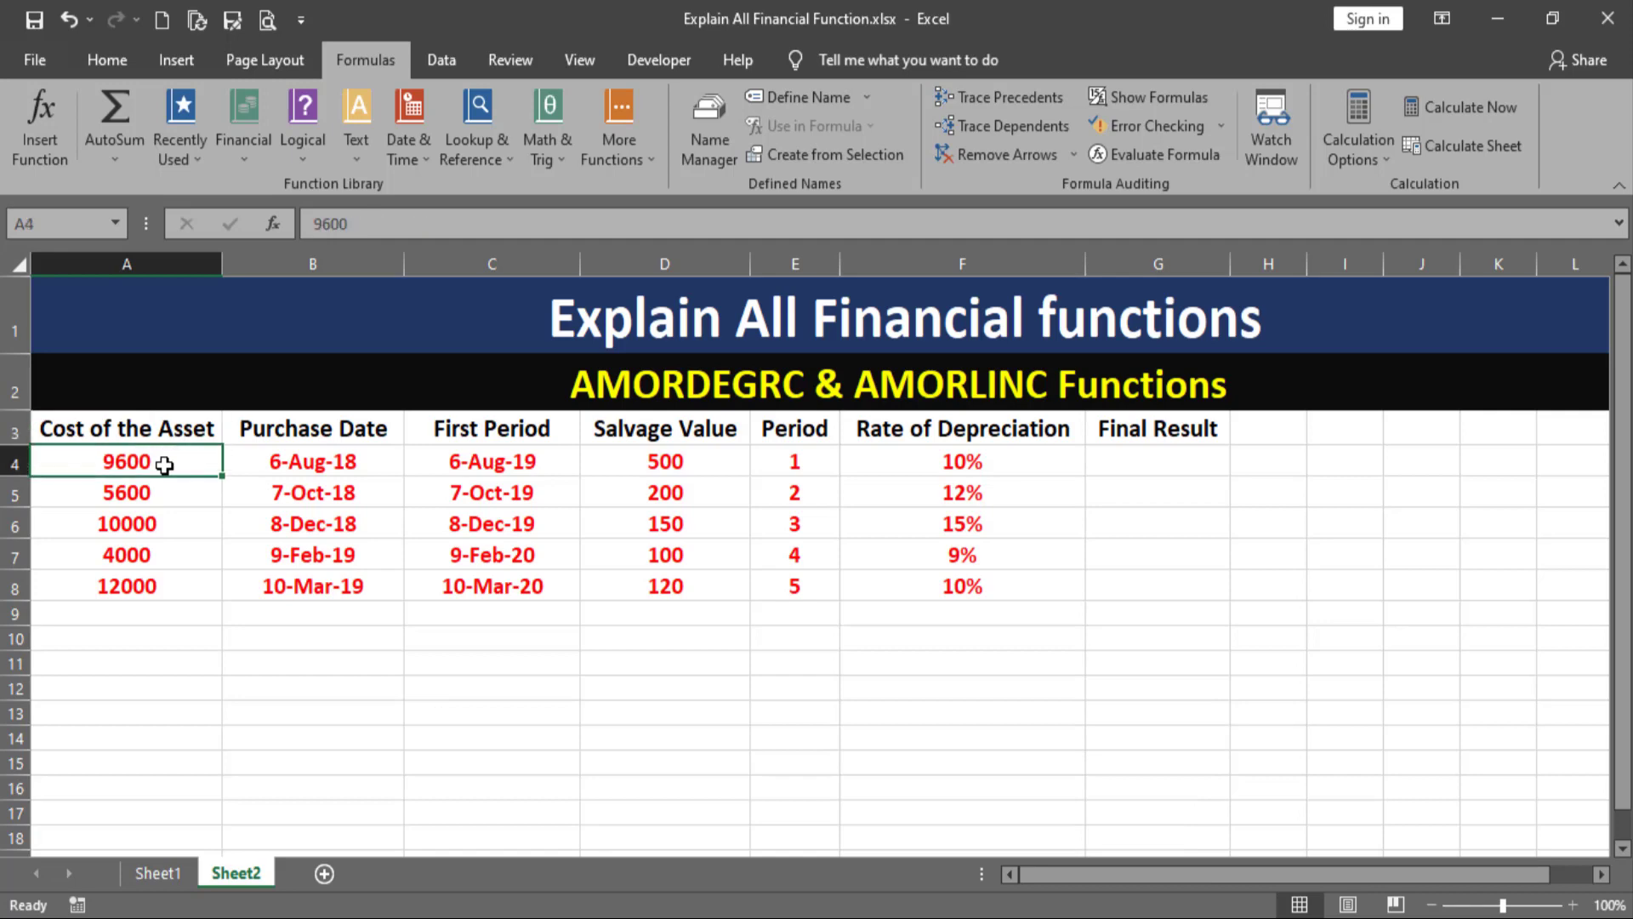
click(346, 429)
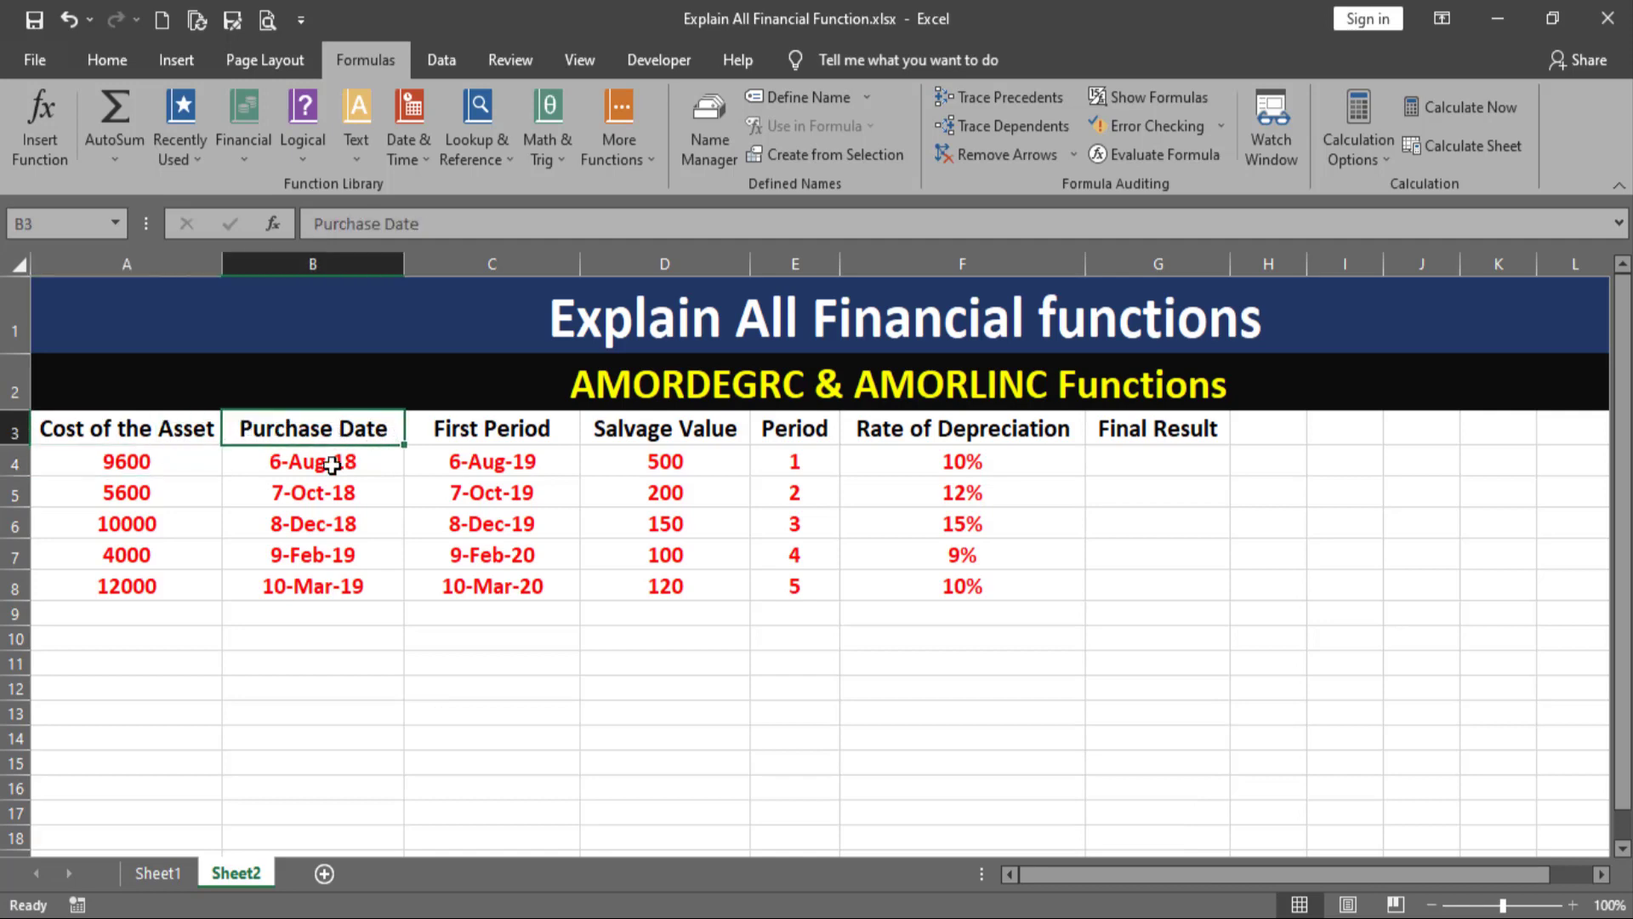
click(331, 464)
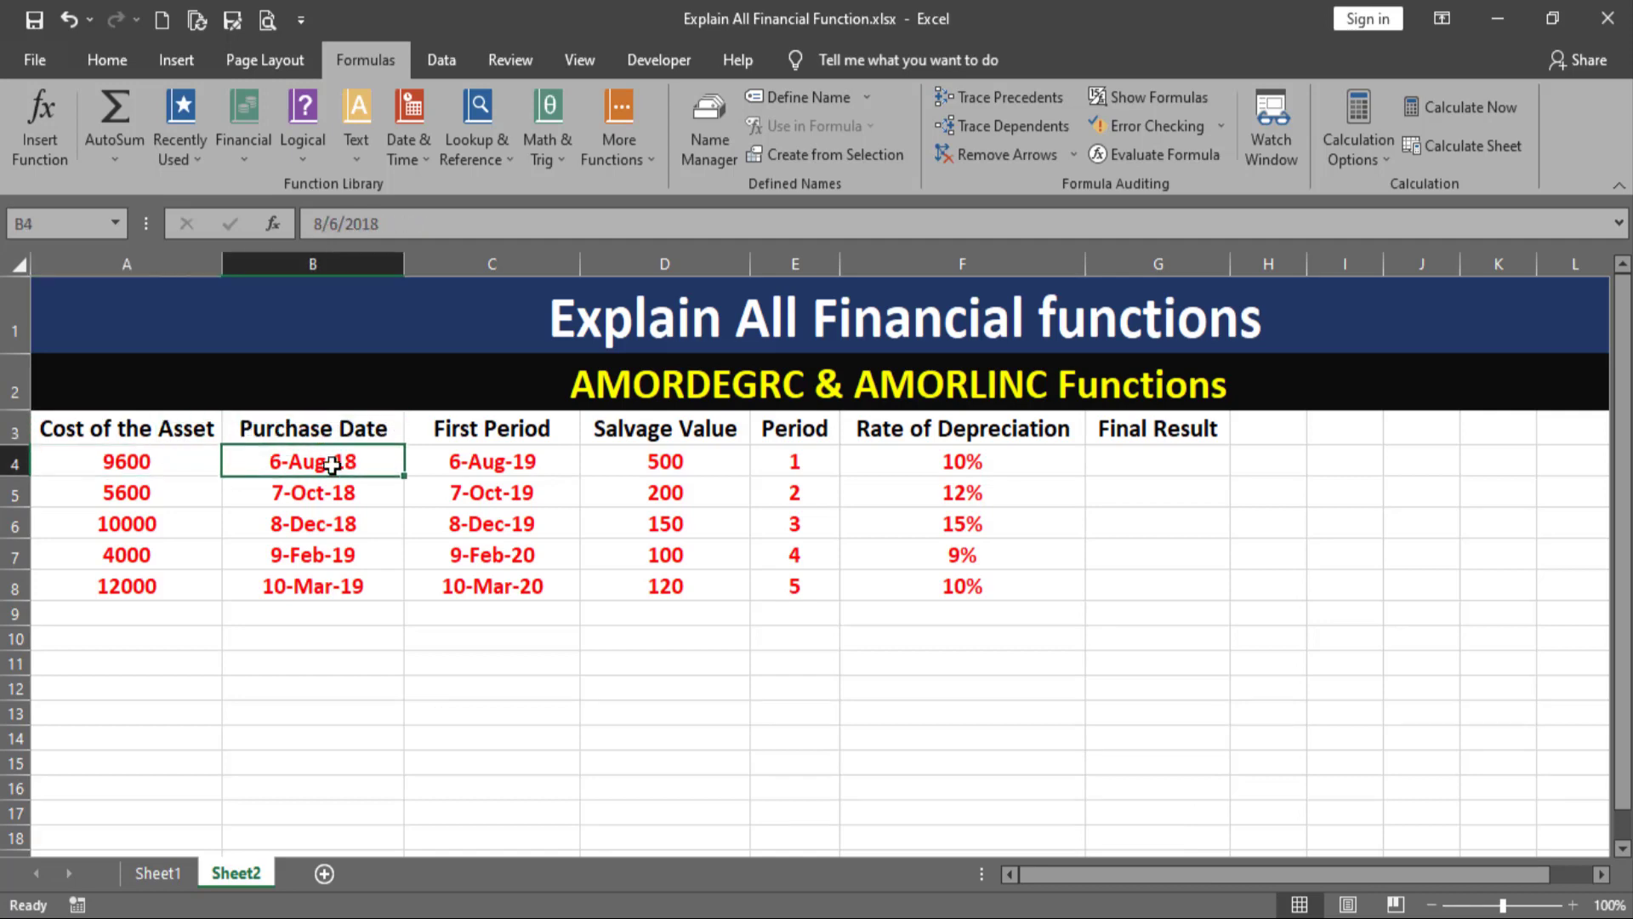
click(542, 430)
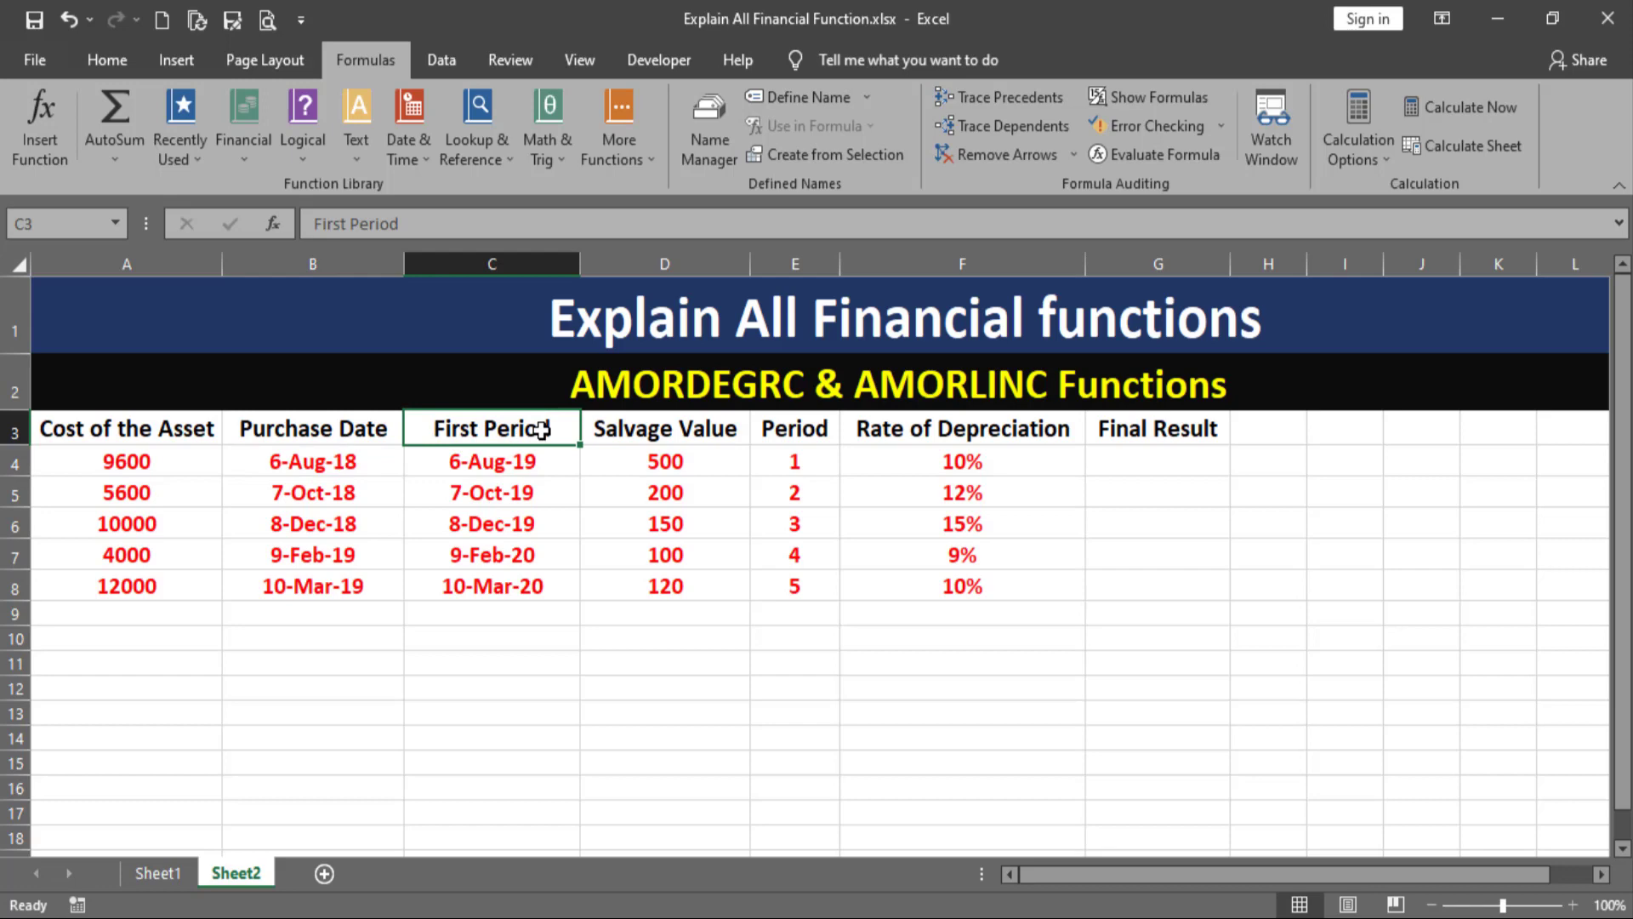
click(534, 462)
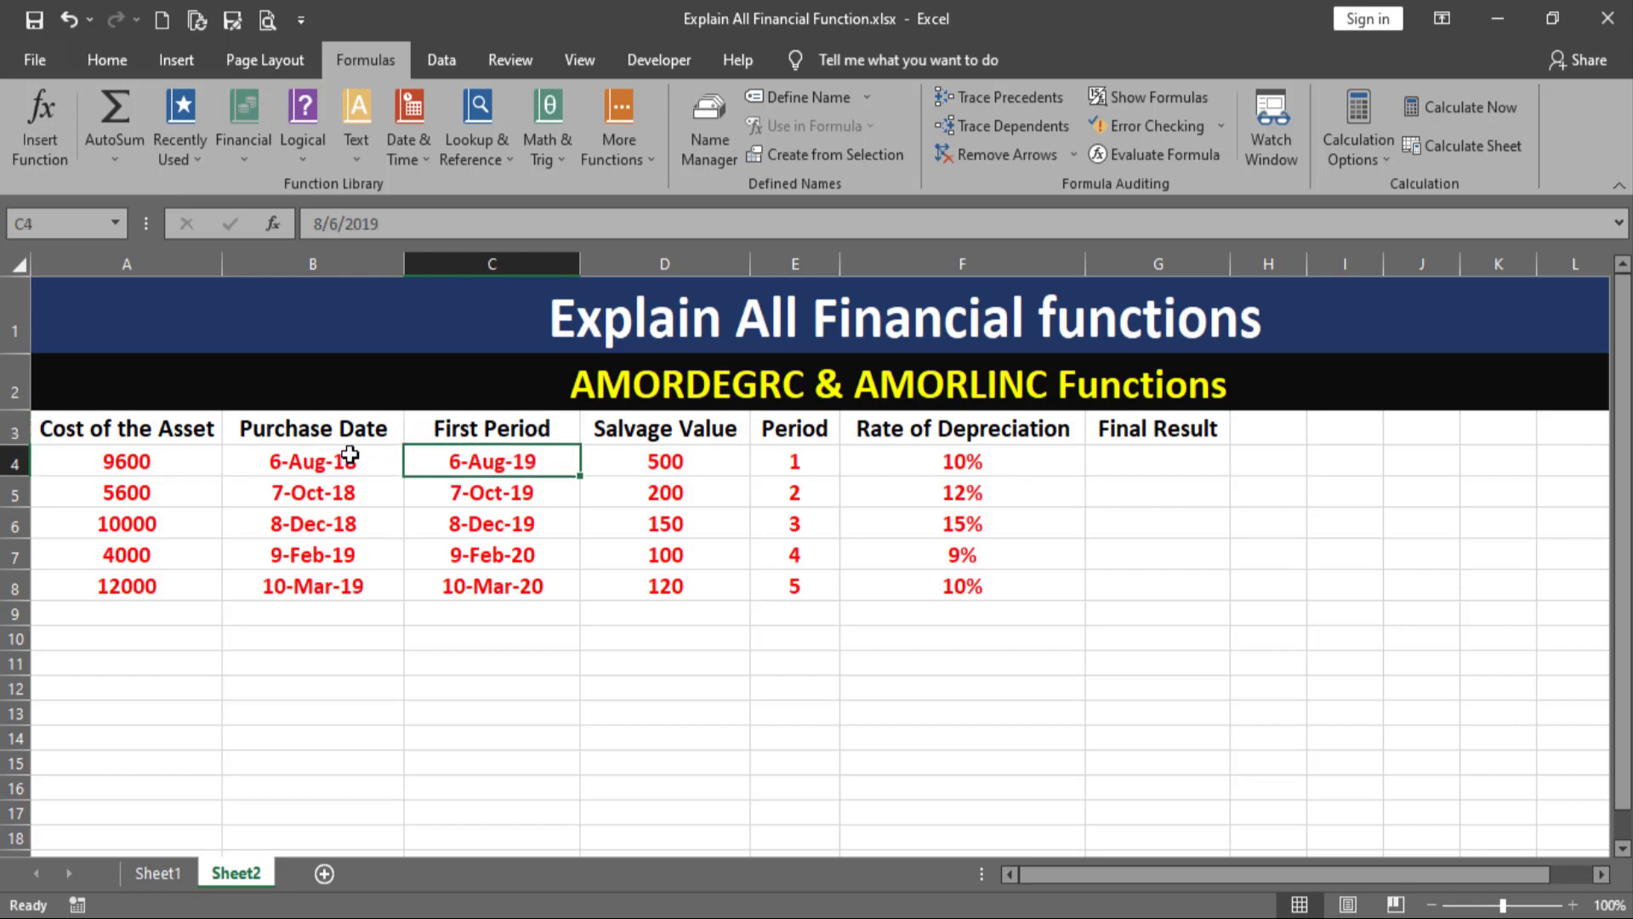
Point out the Salvage Value (500), Period and Rate of Depreciation columns, then select G4
click(702, 436)
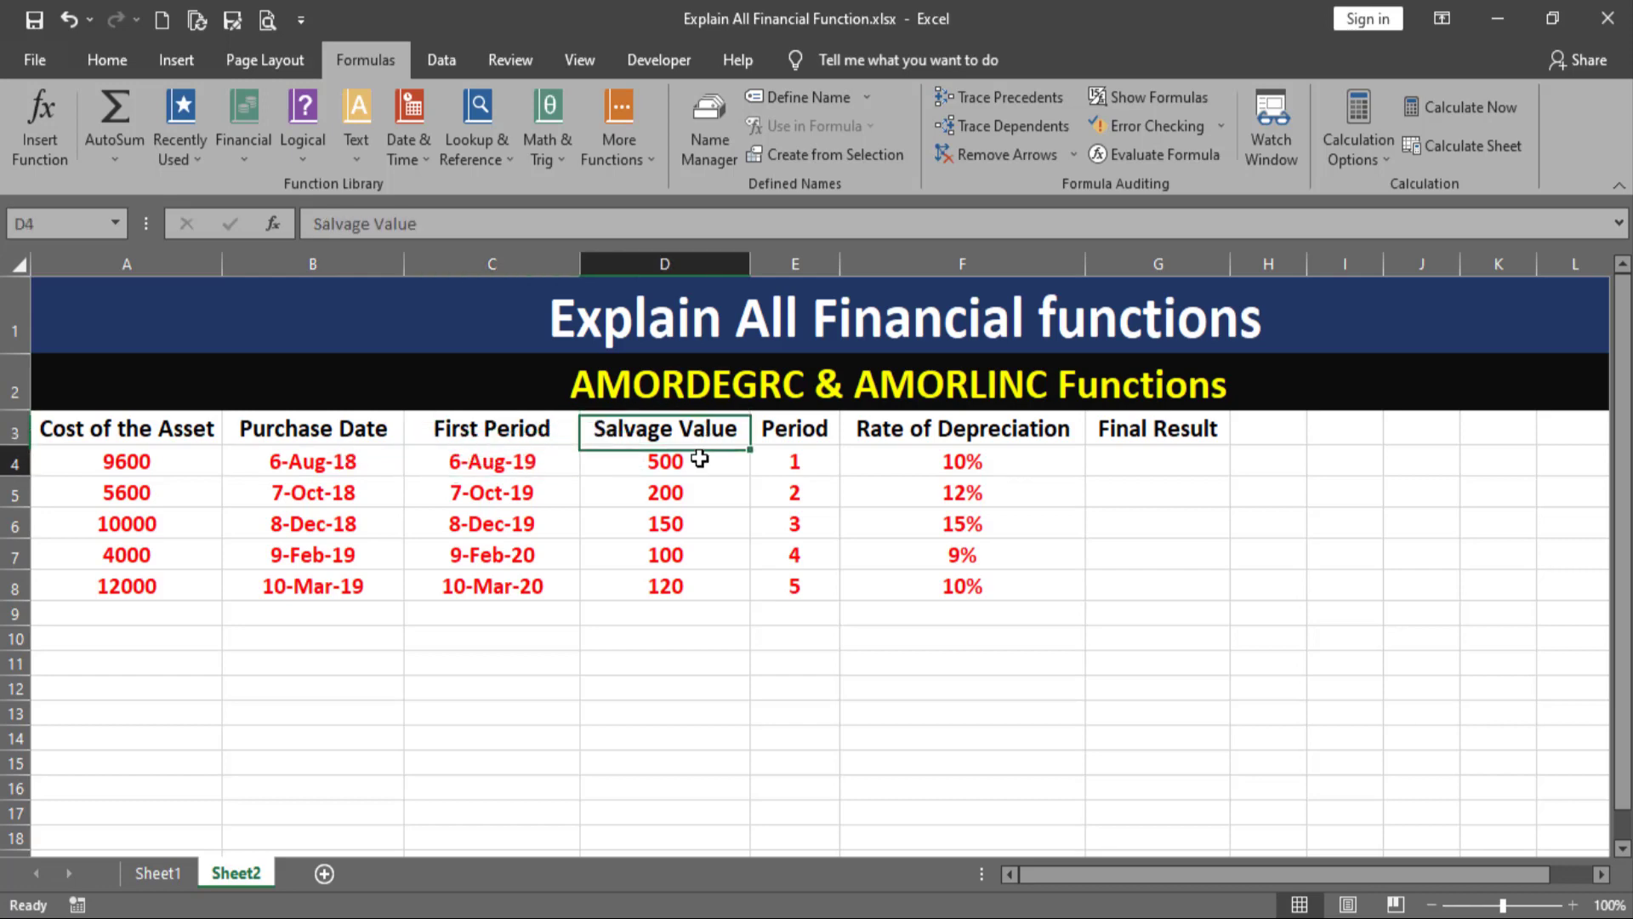
click(700, 460)
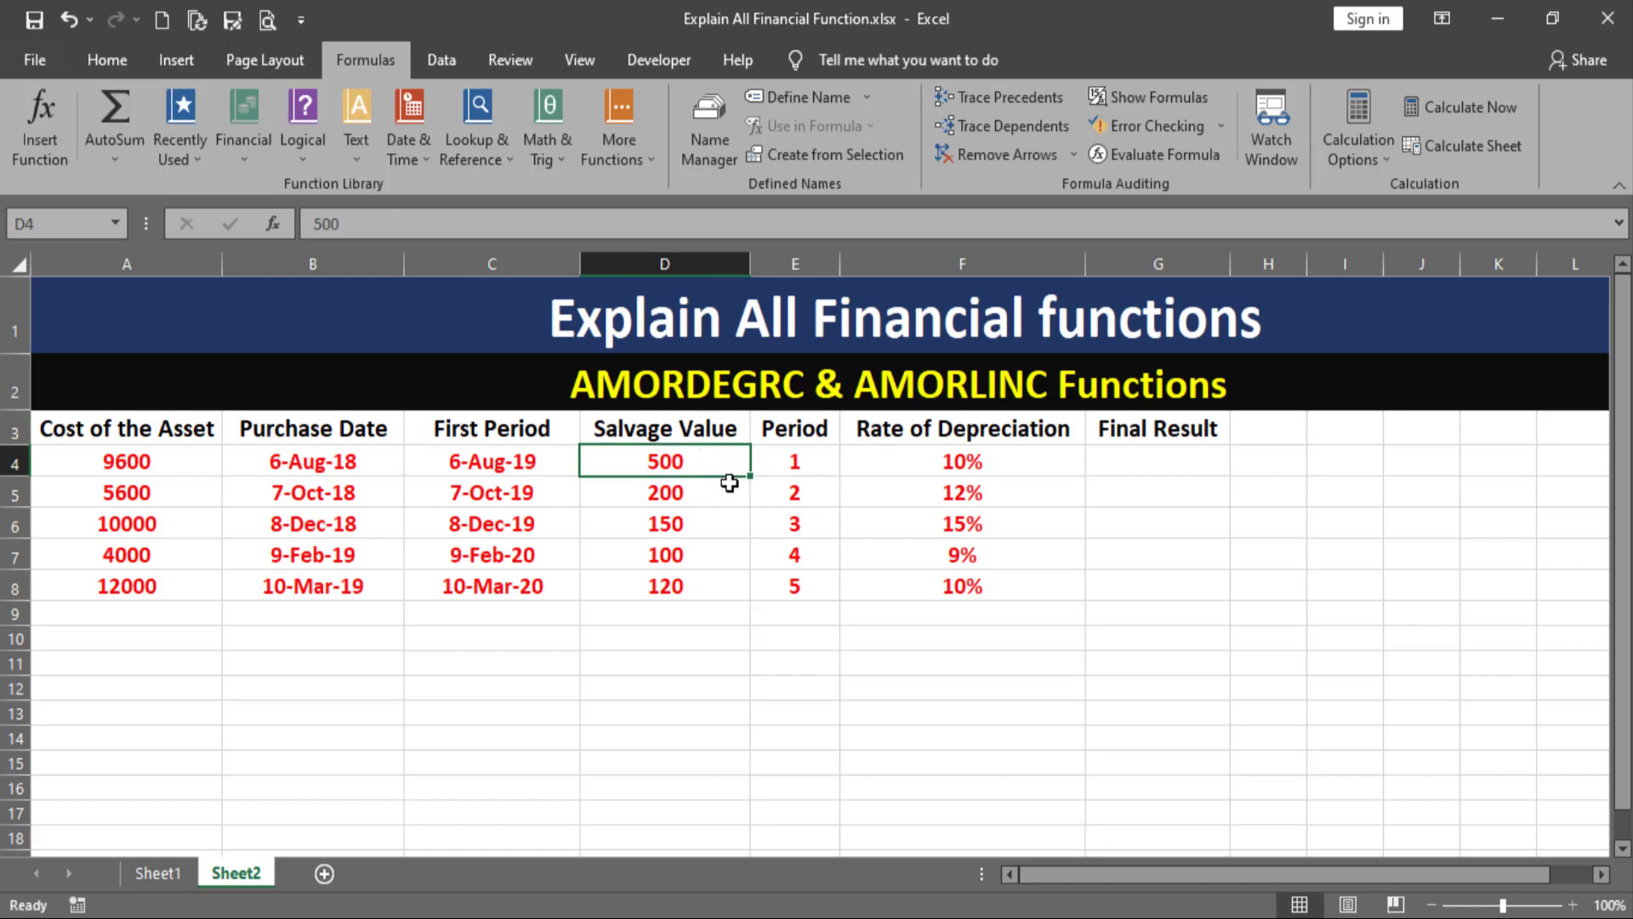
click(819, 425)
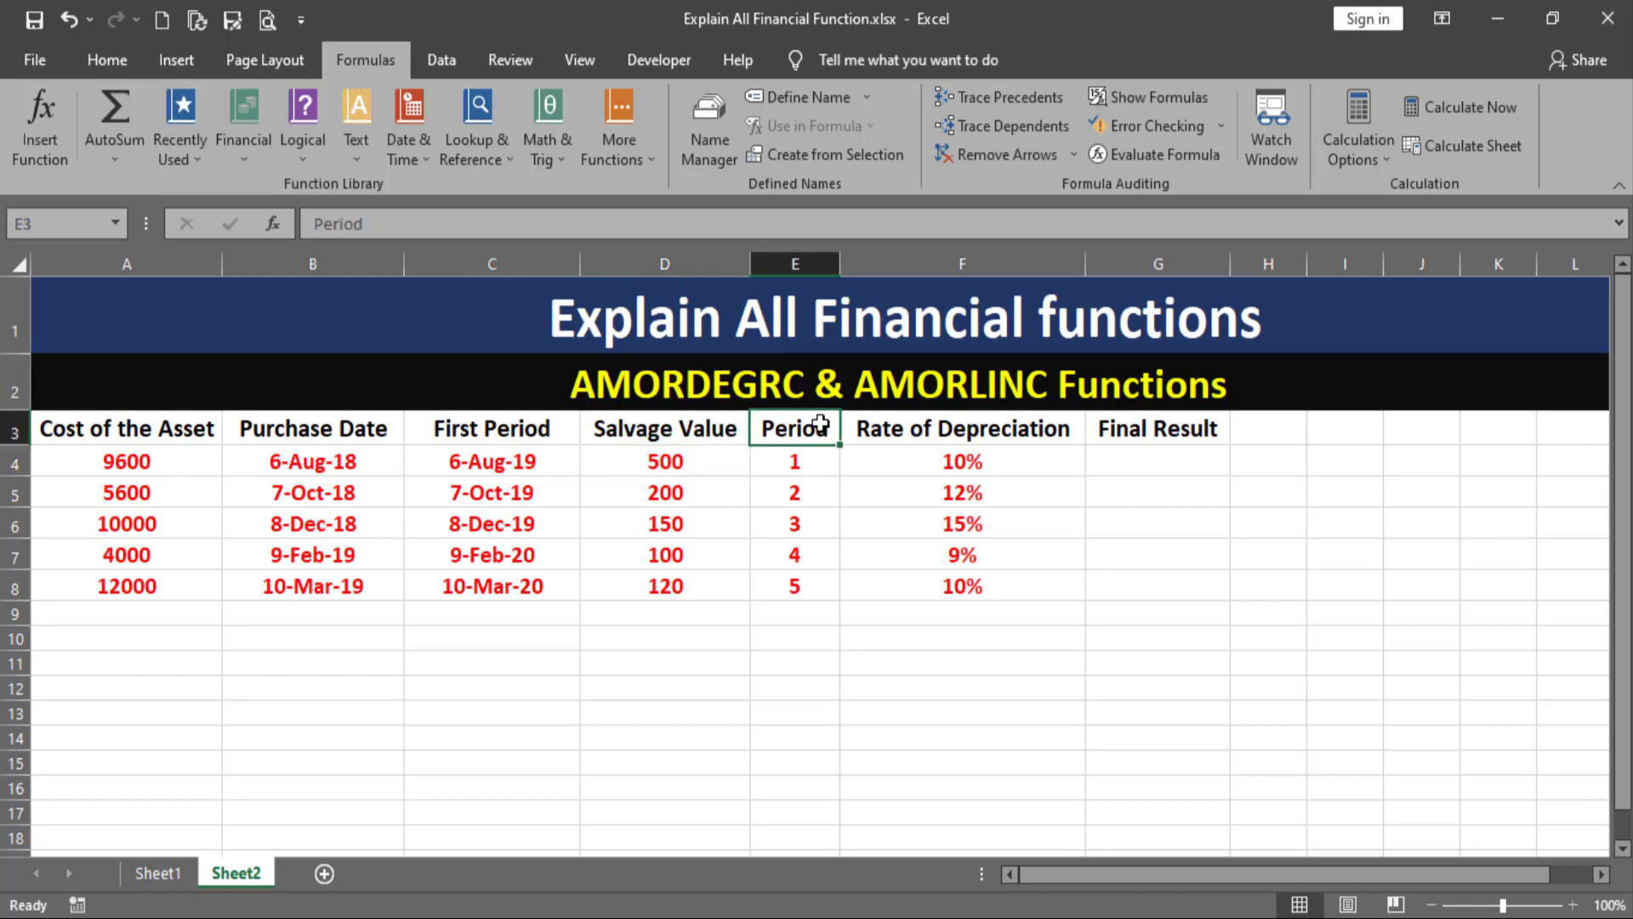
click(800, 462)
click(972, 432)
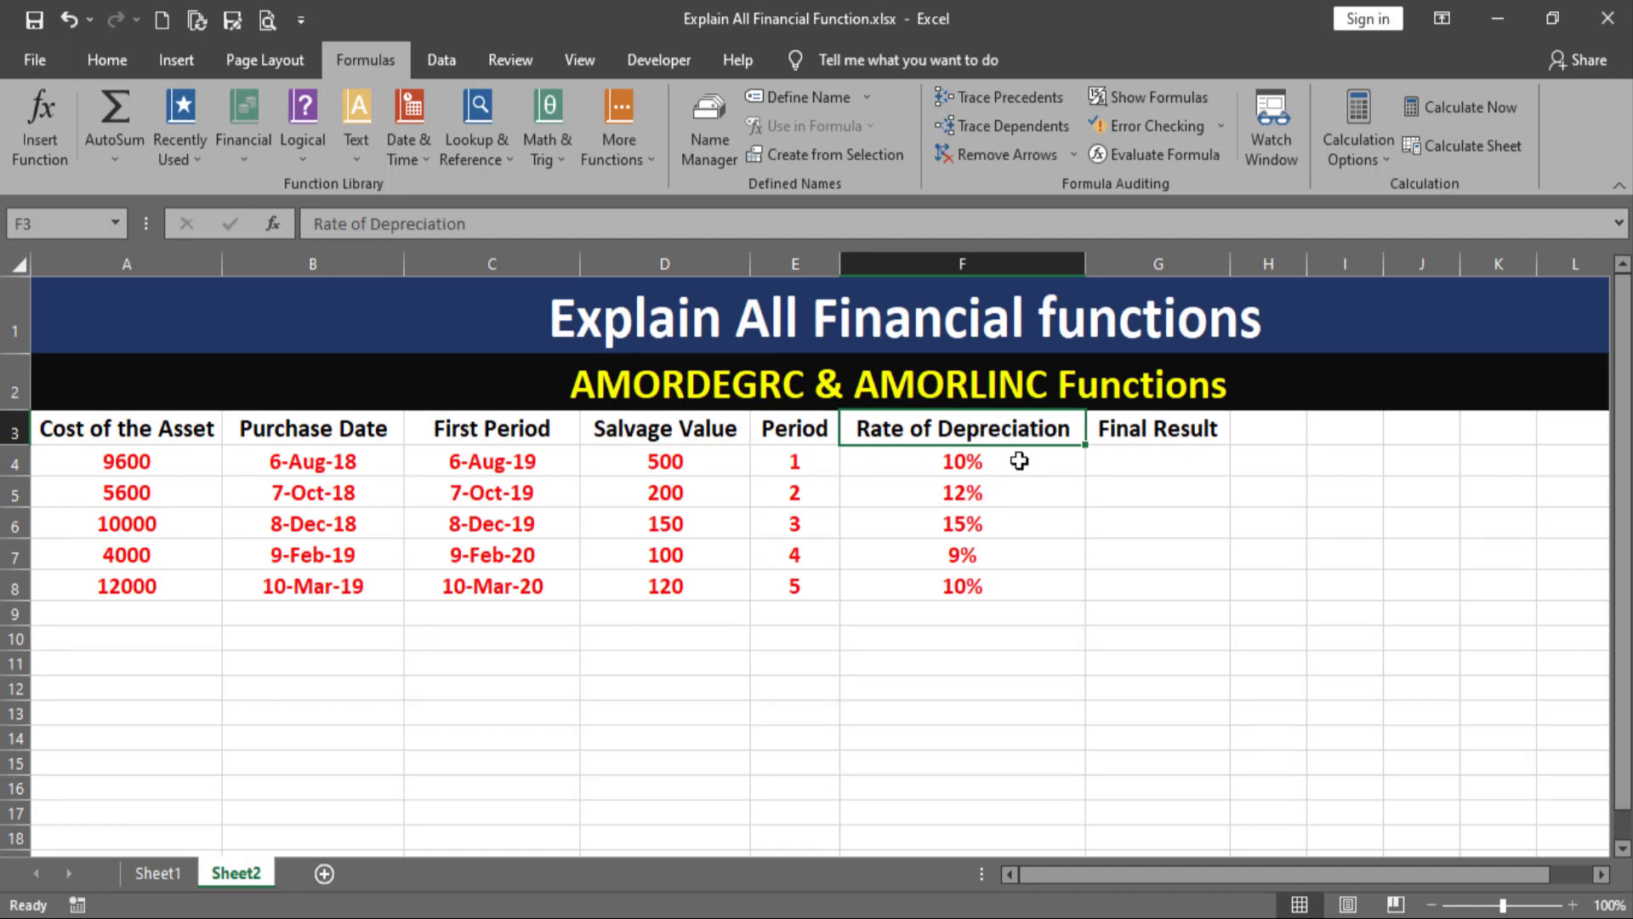
click(1140, 458)
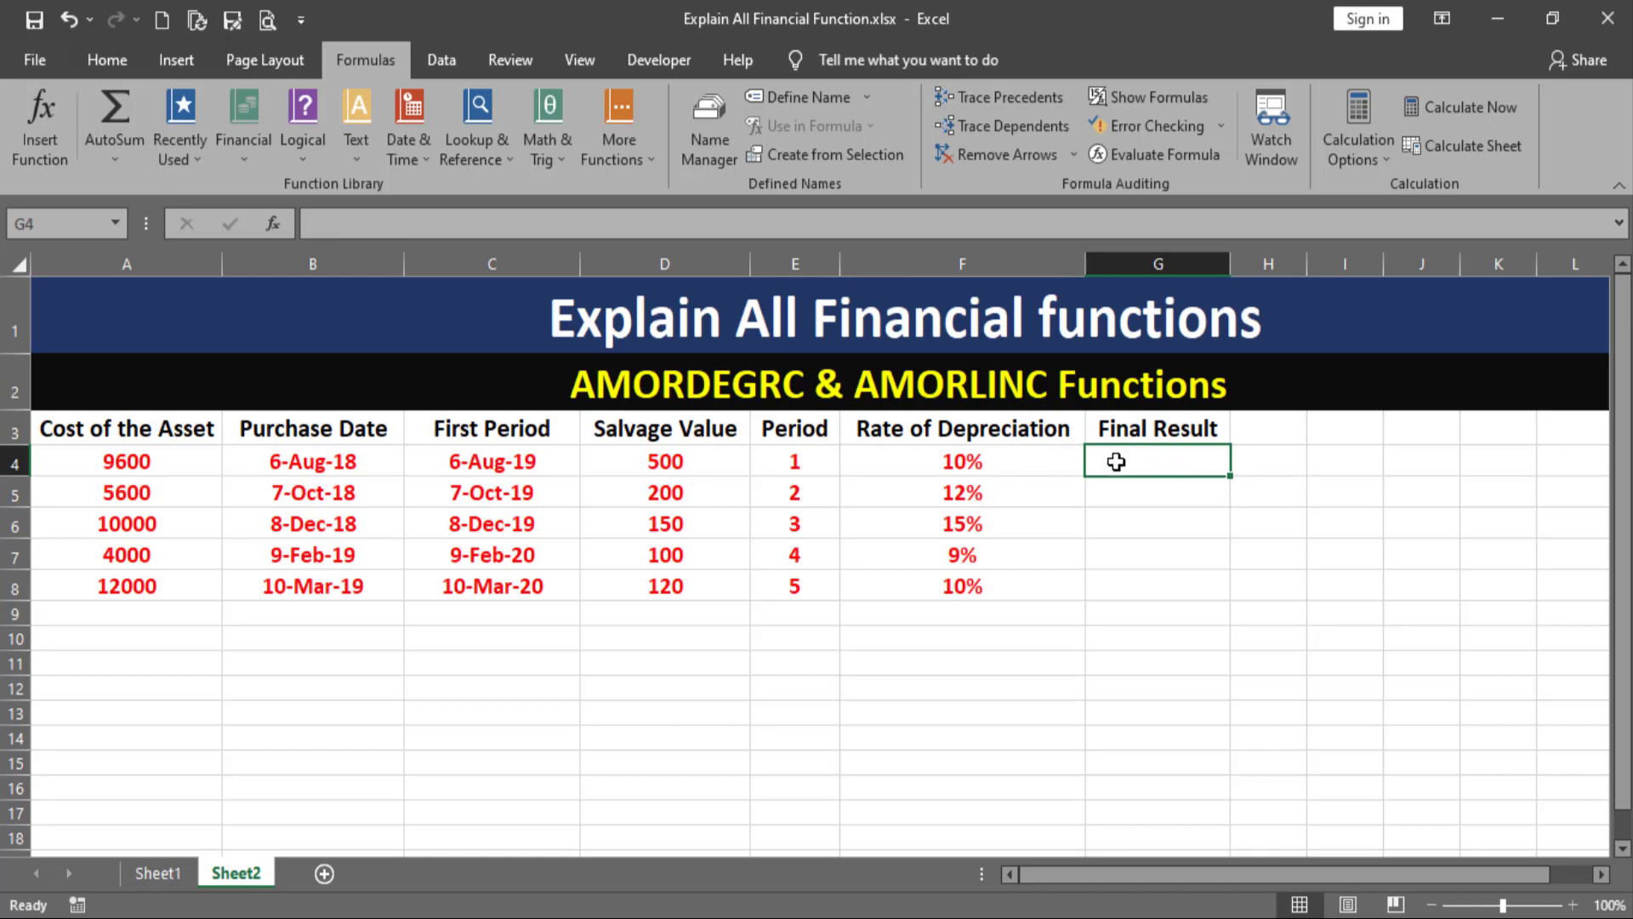
Start =AMORDEGRC(A4, in G4 using the =amord autocomplete, with cost A4 as first argument
double_click(1124, 464)
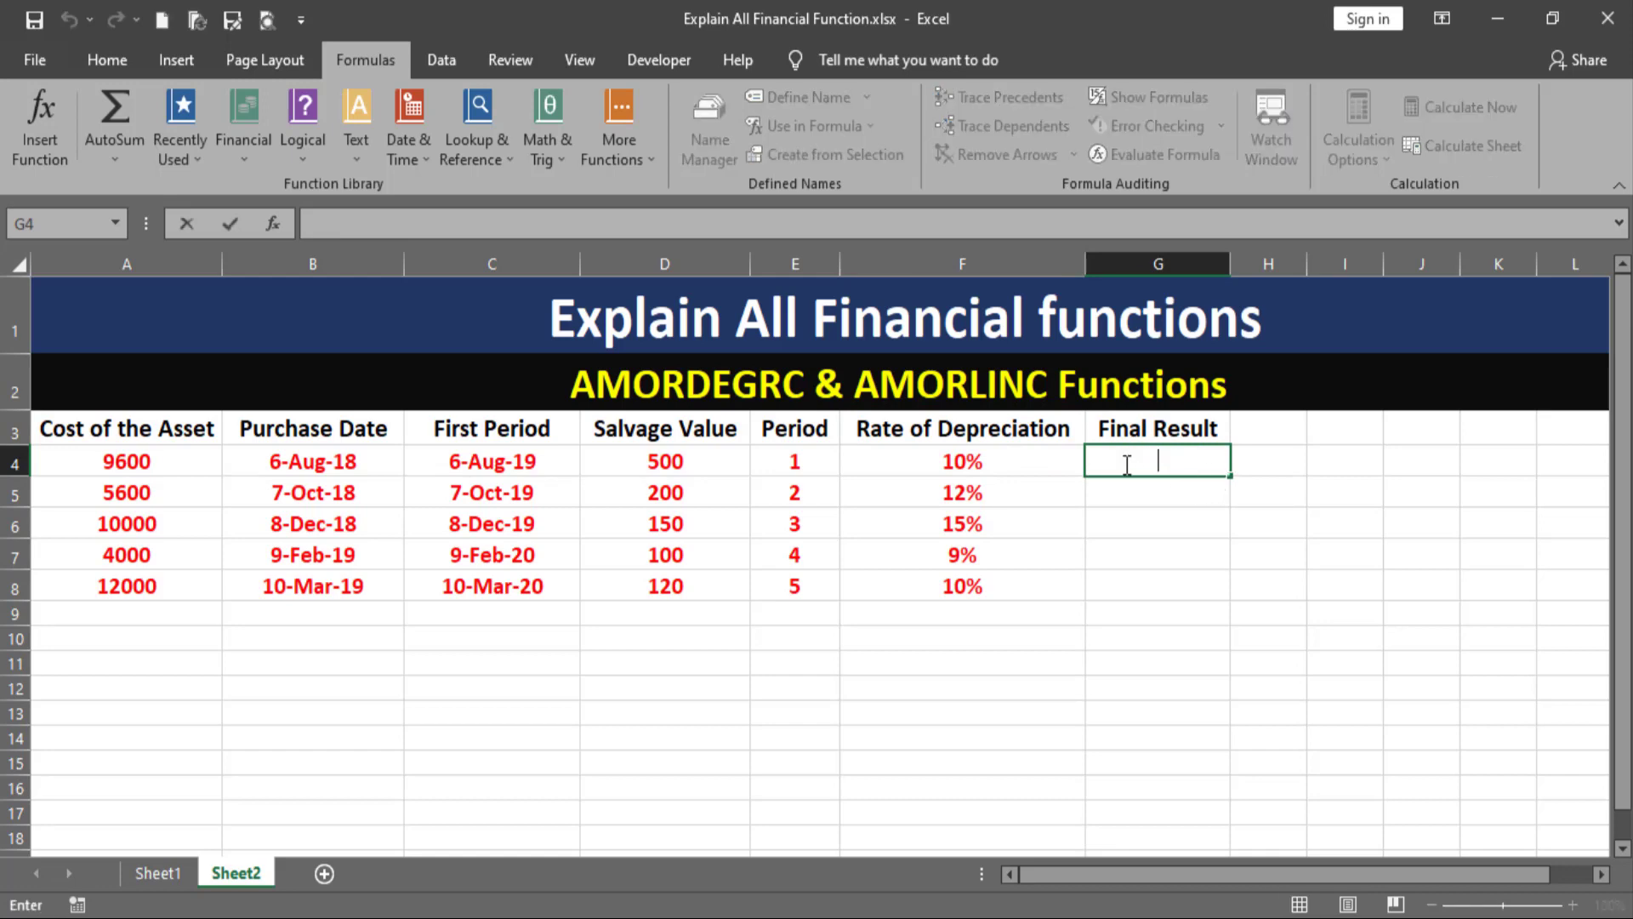
text(=)
text(a)
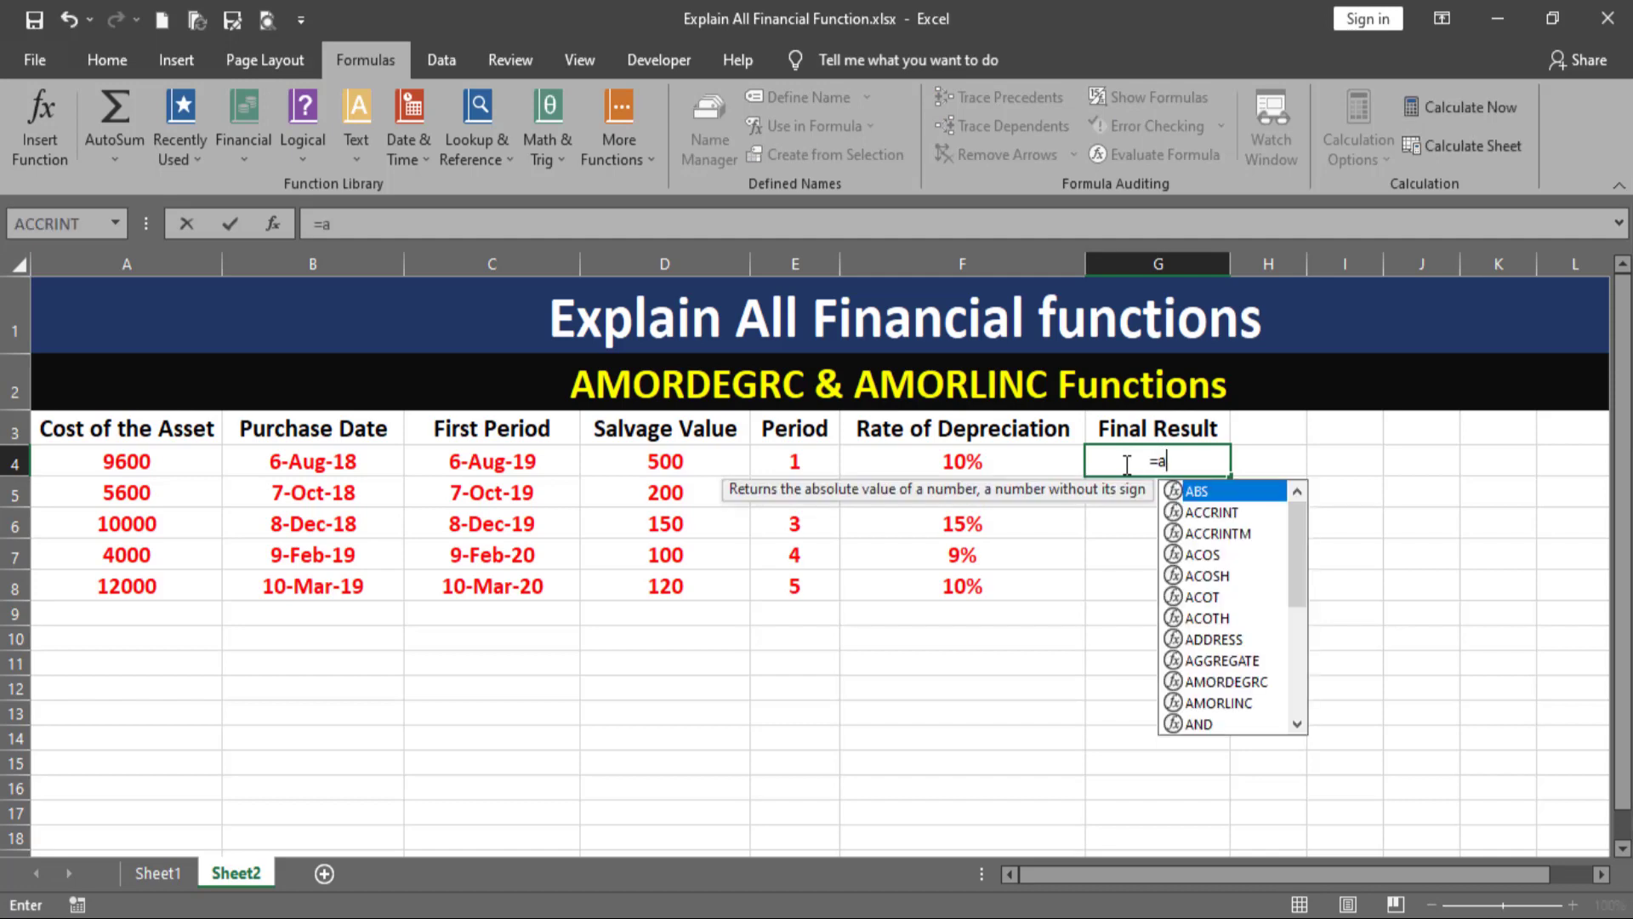
text(mor)
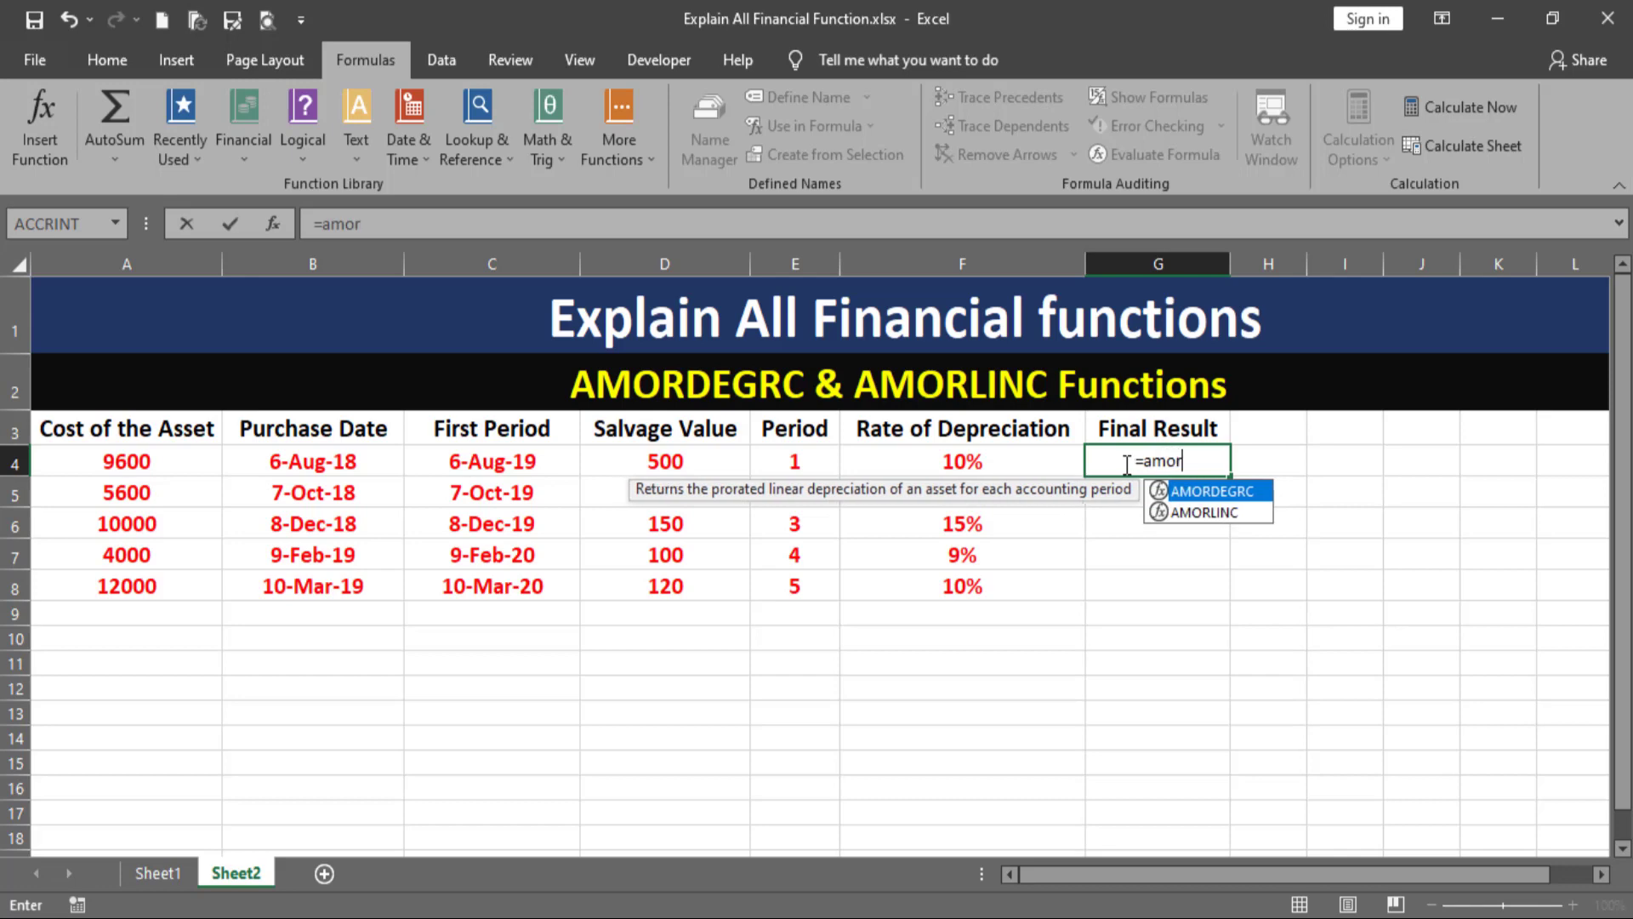
text(d)
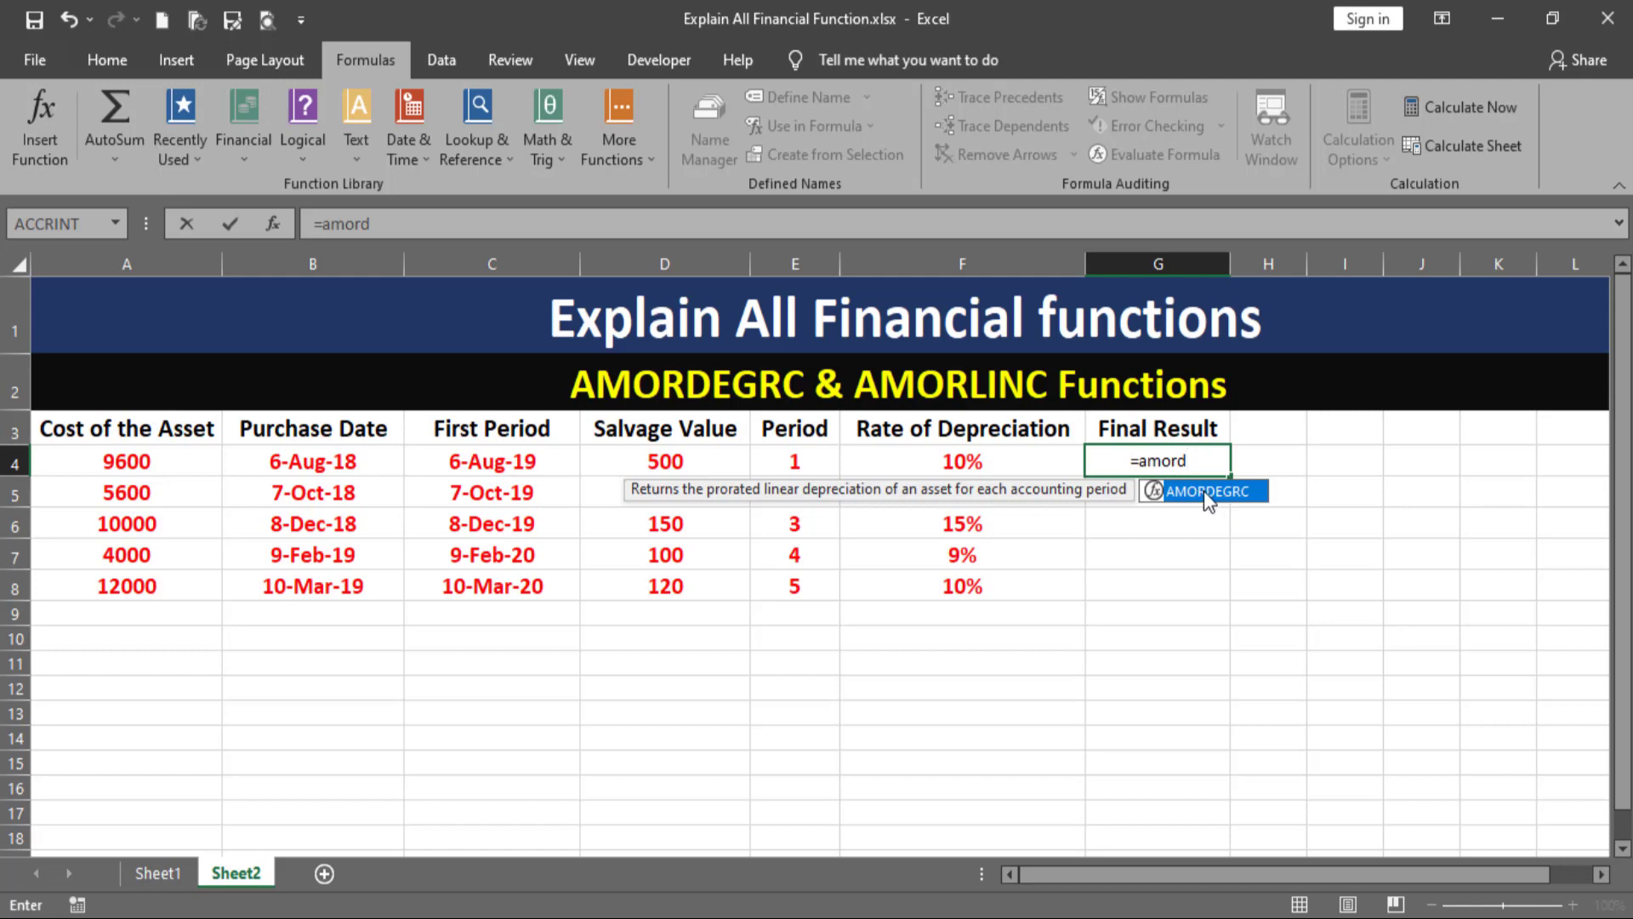
double_click(1211, 494)
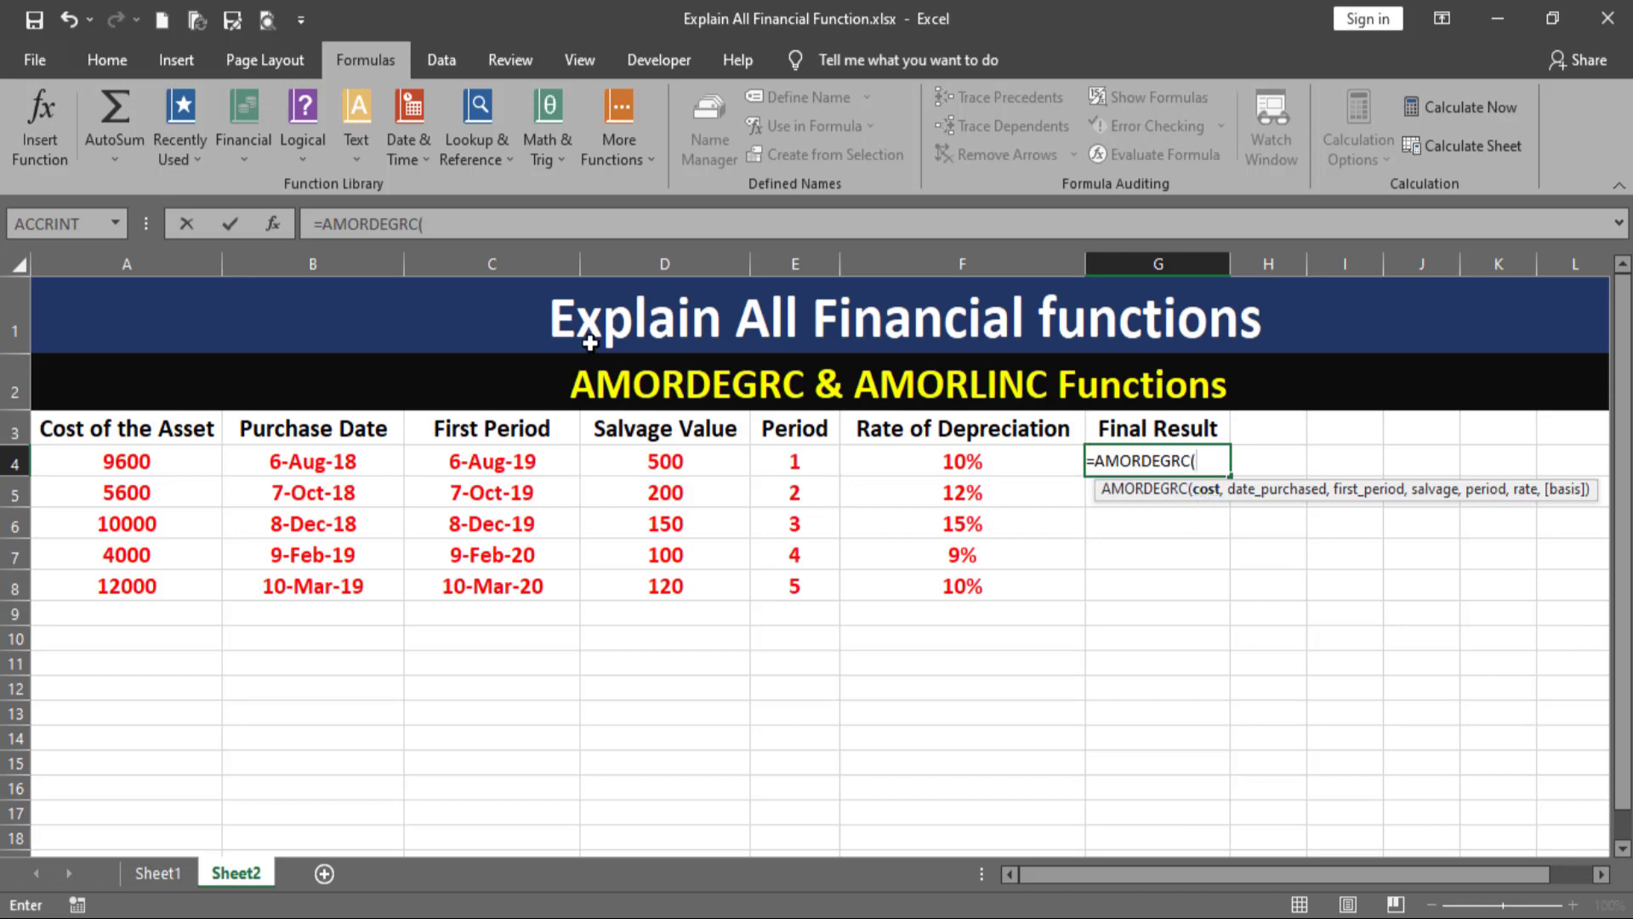
click(138, 466)
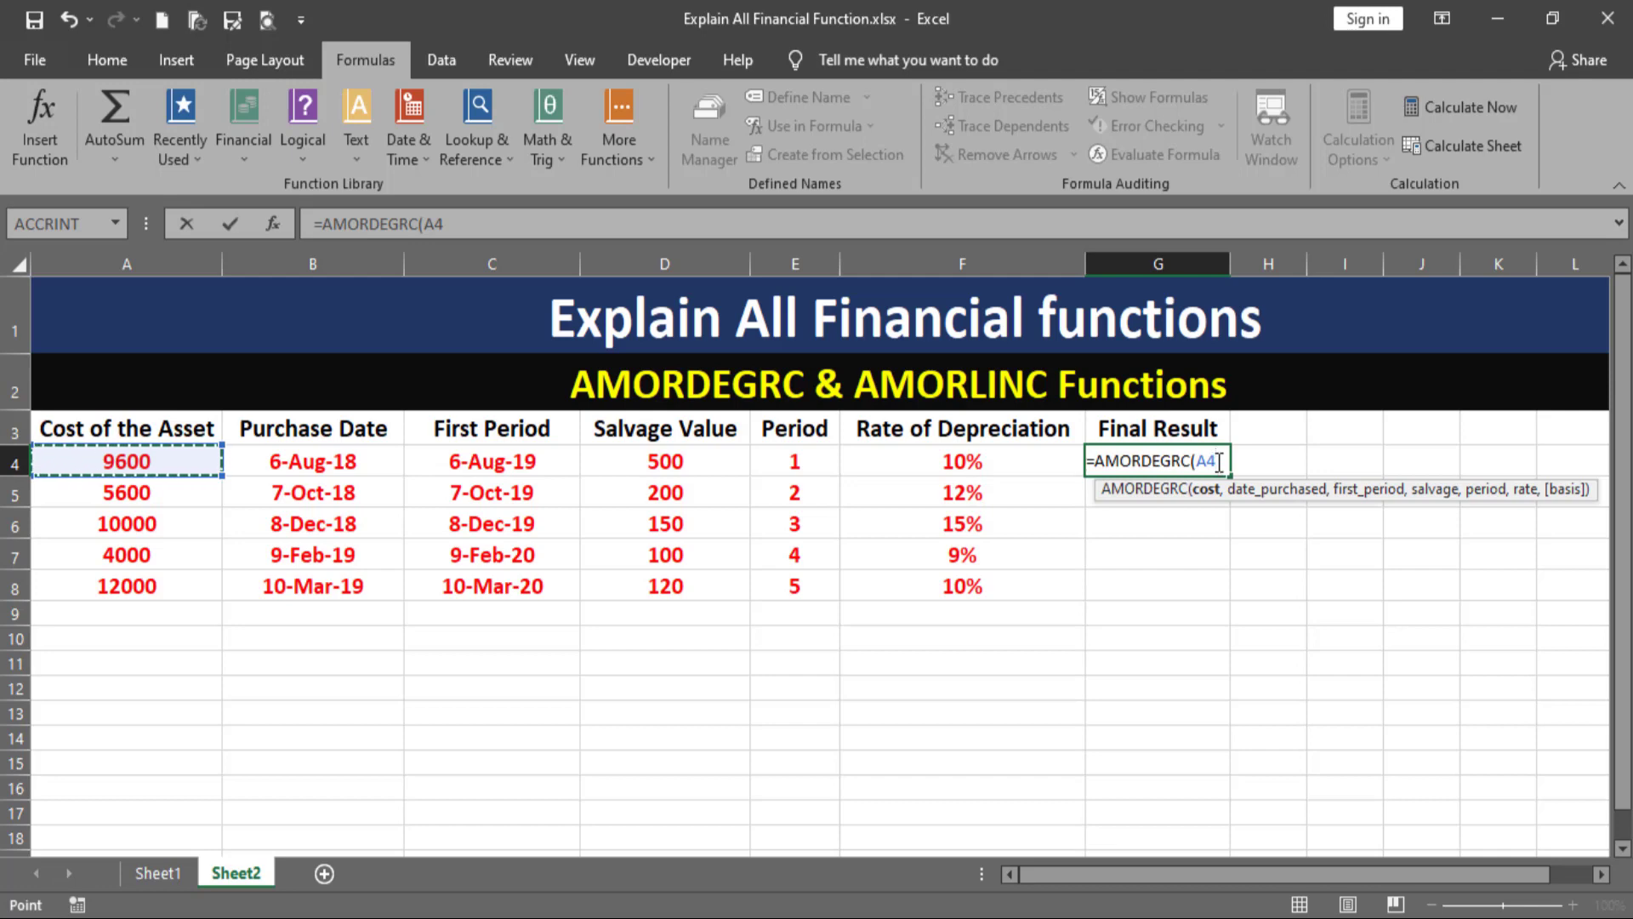
Add B4, C4, D4, E4 and F4 as the next AMORDEGRC arguments
text(,)
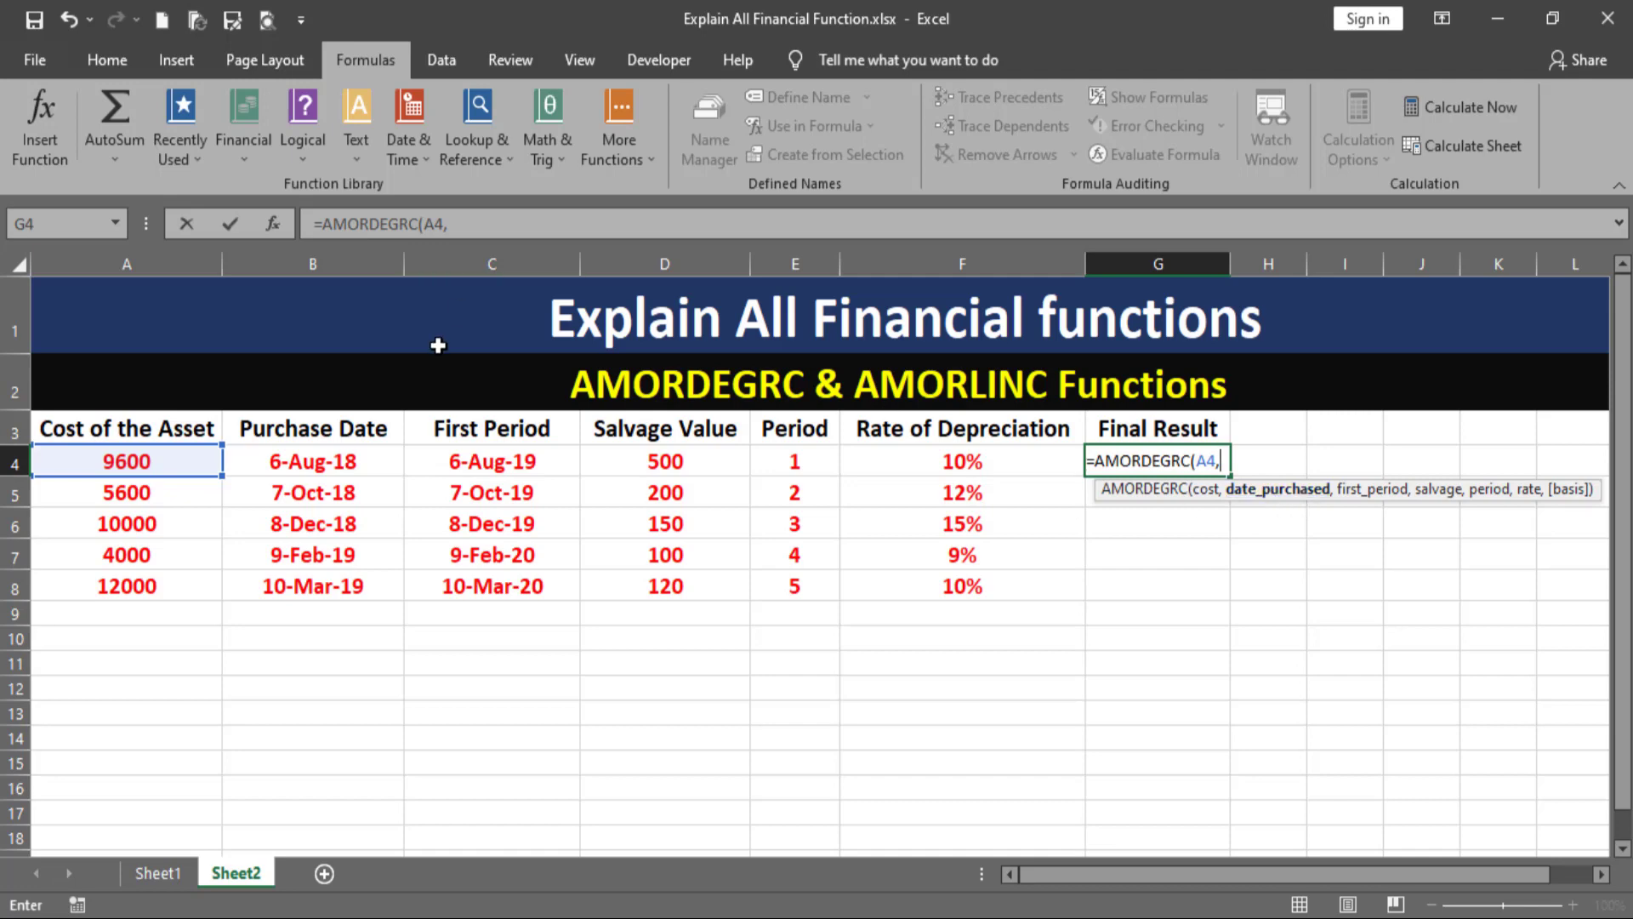
click(320, 469)
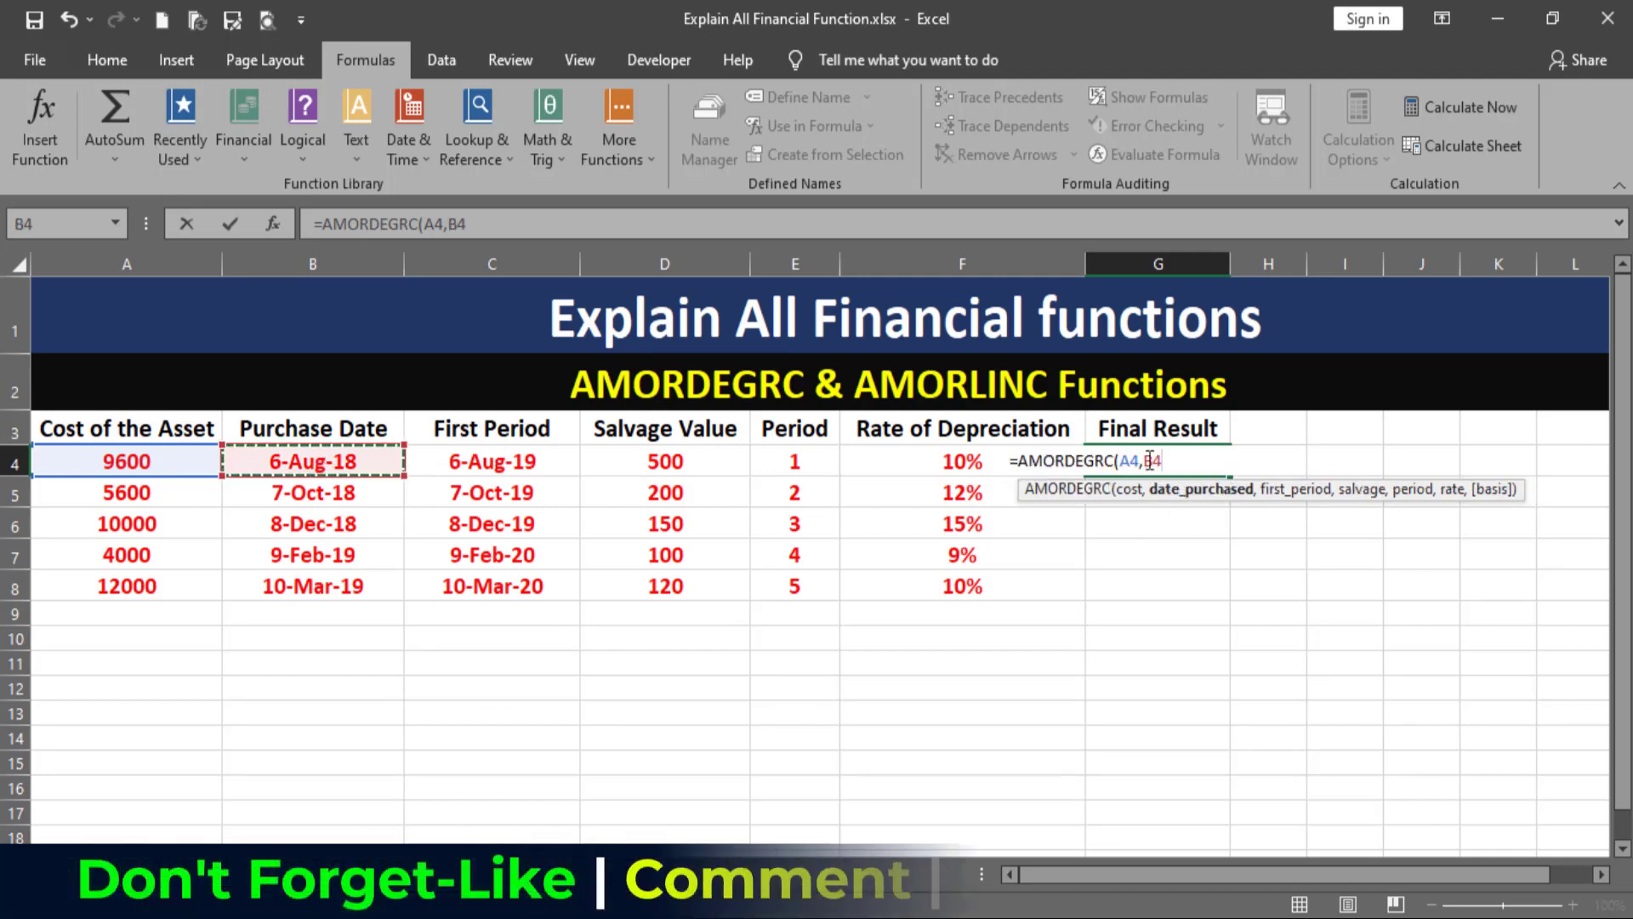
text(,)
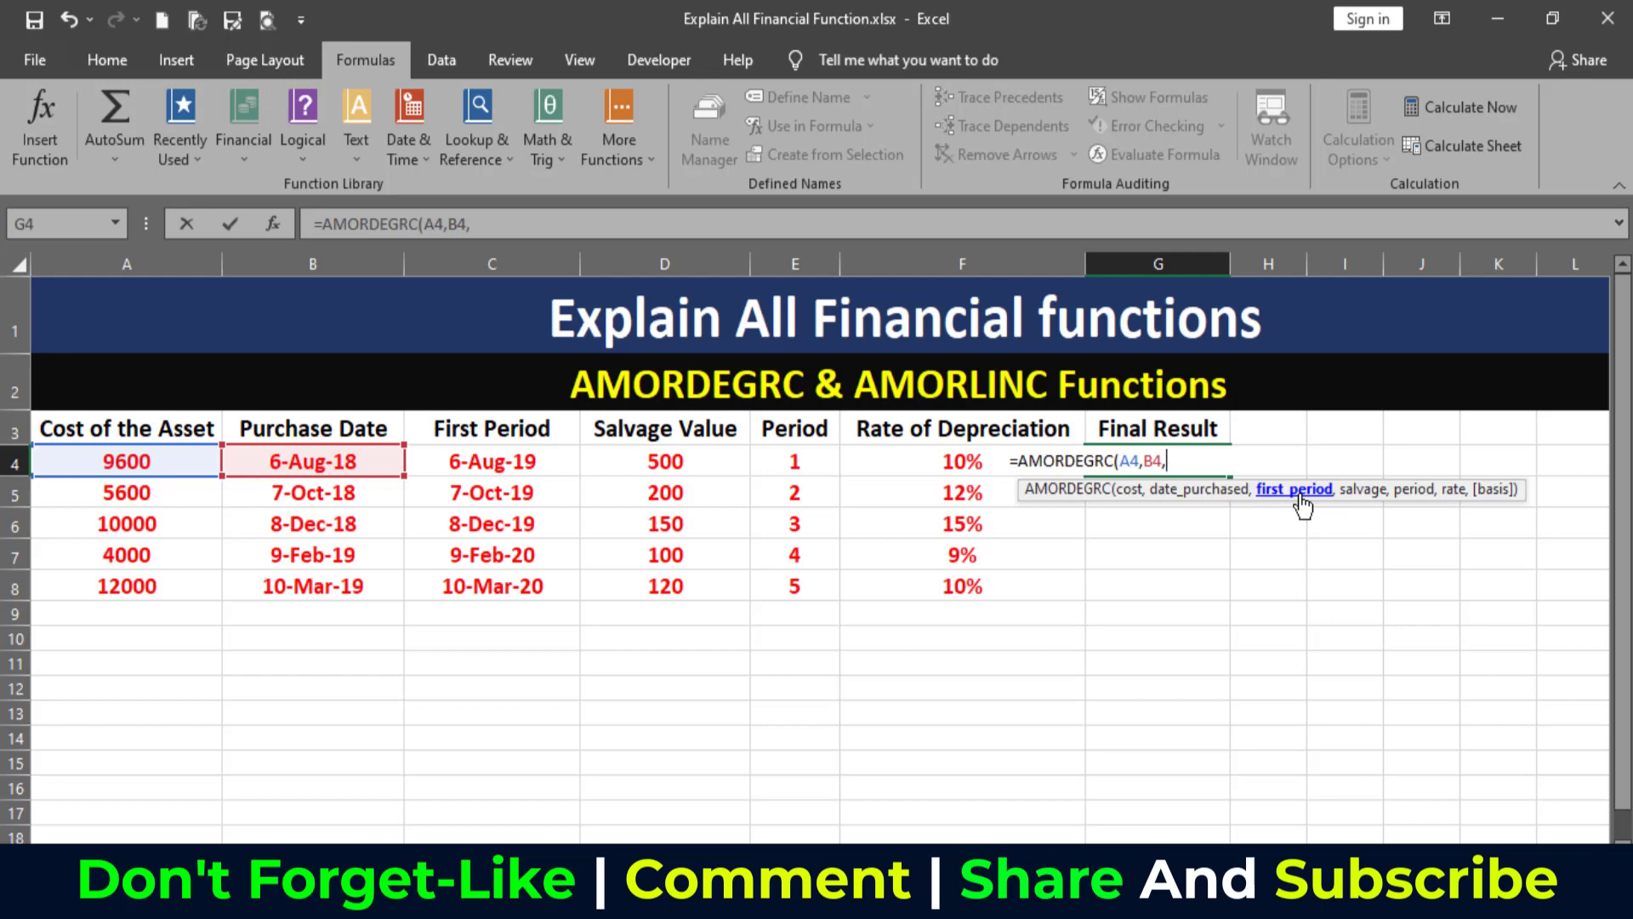
click(509, 464)
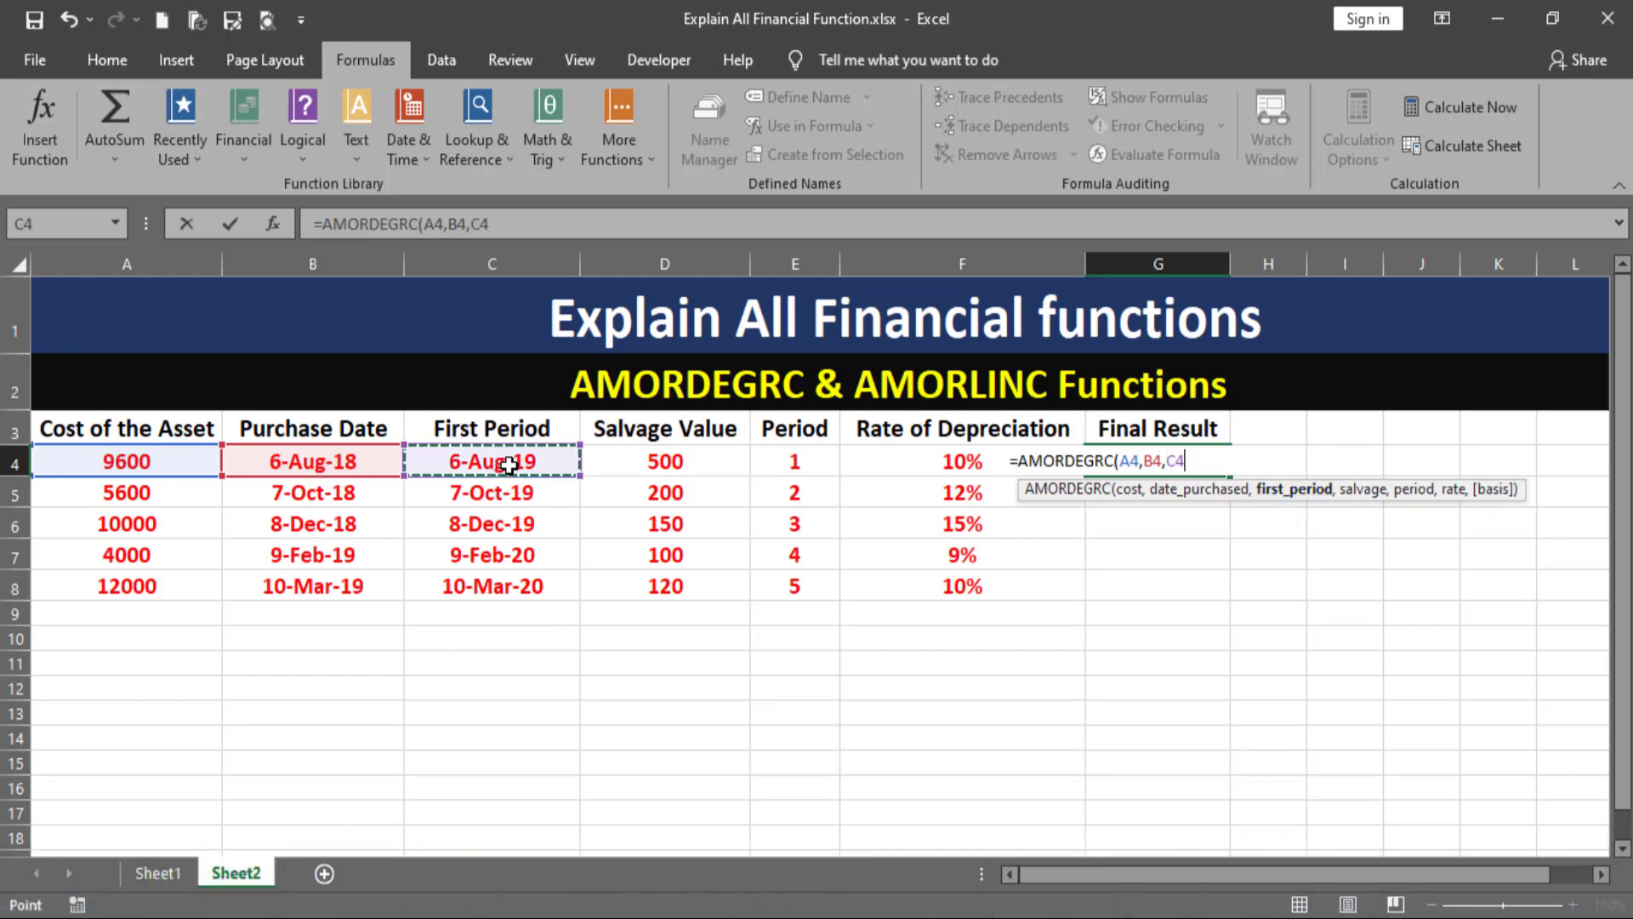
text(,)
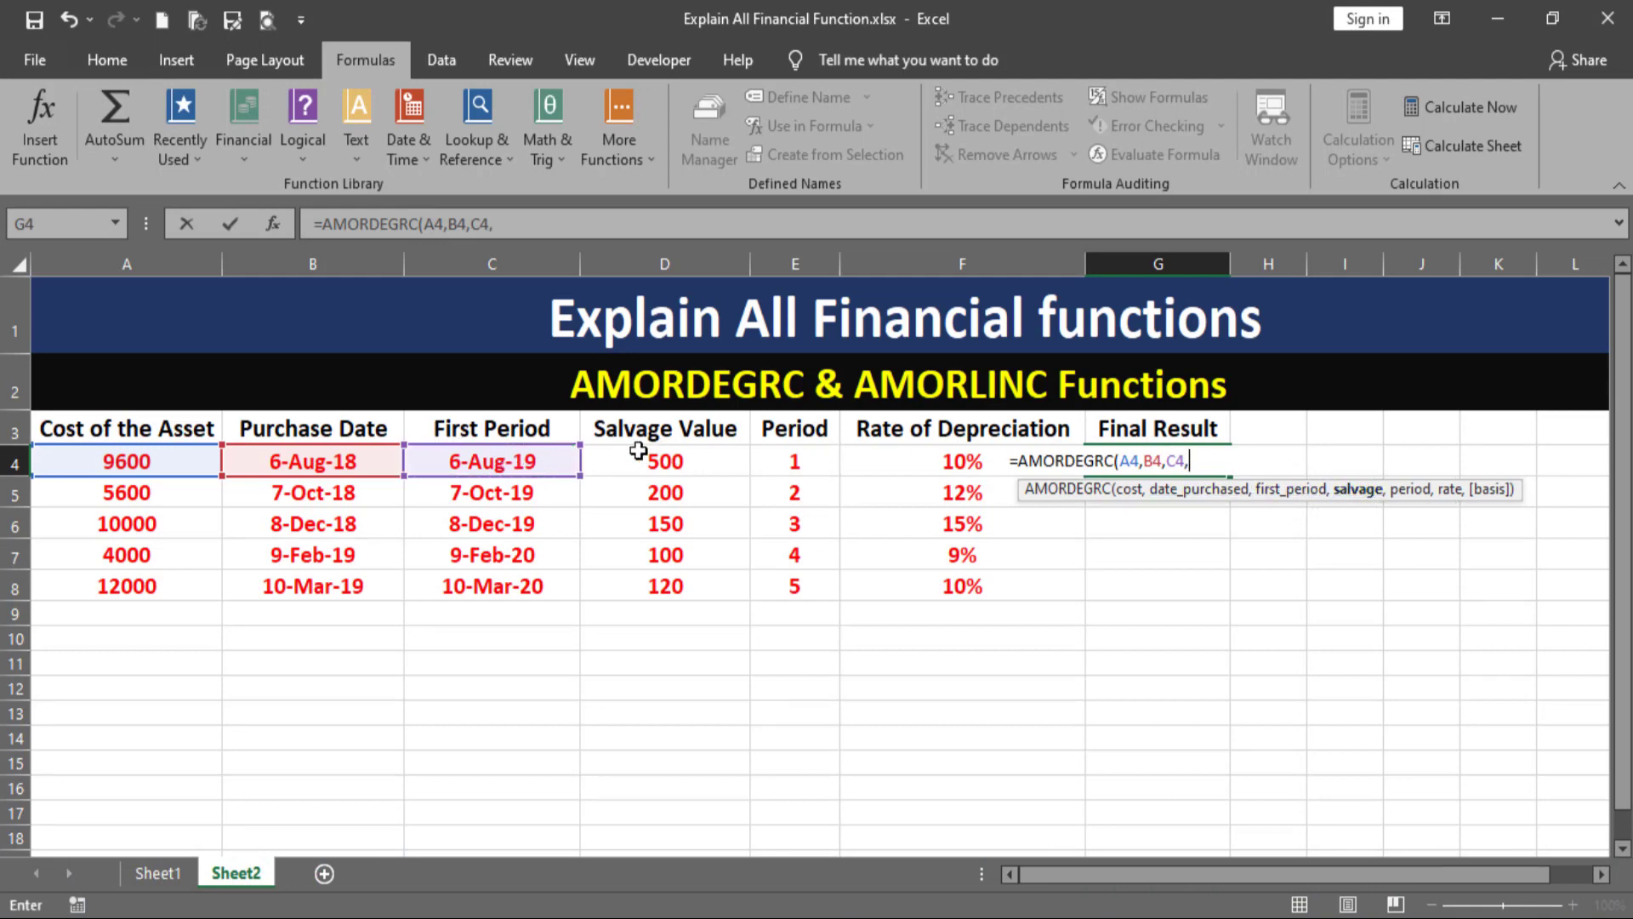
click(689, 465)
text(,)
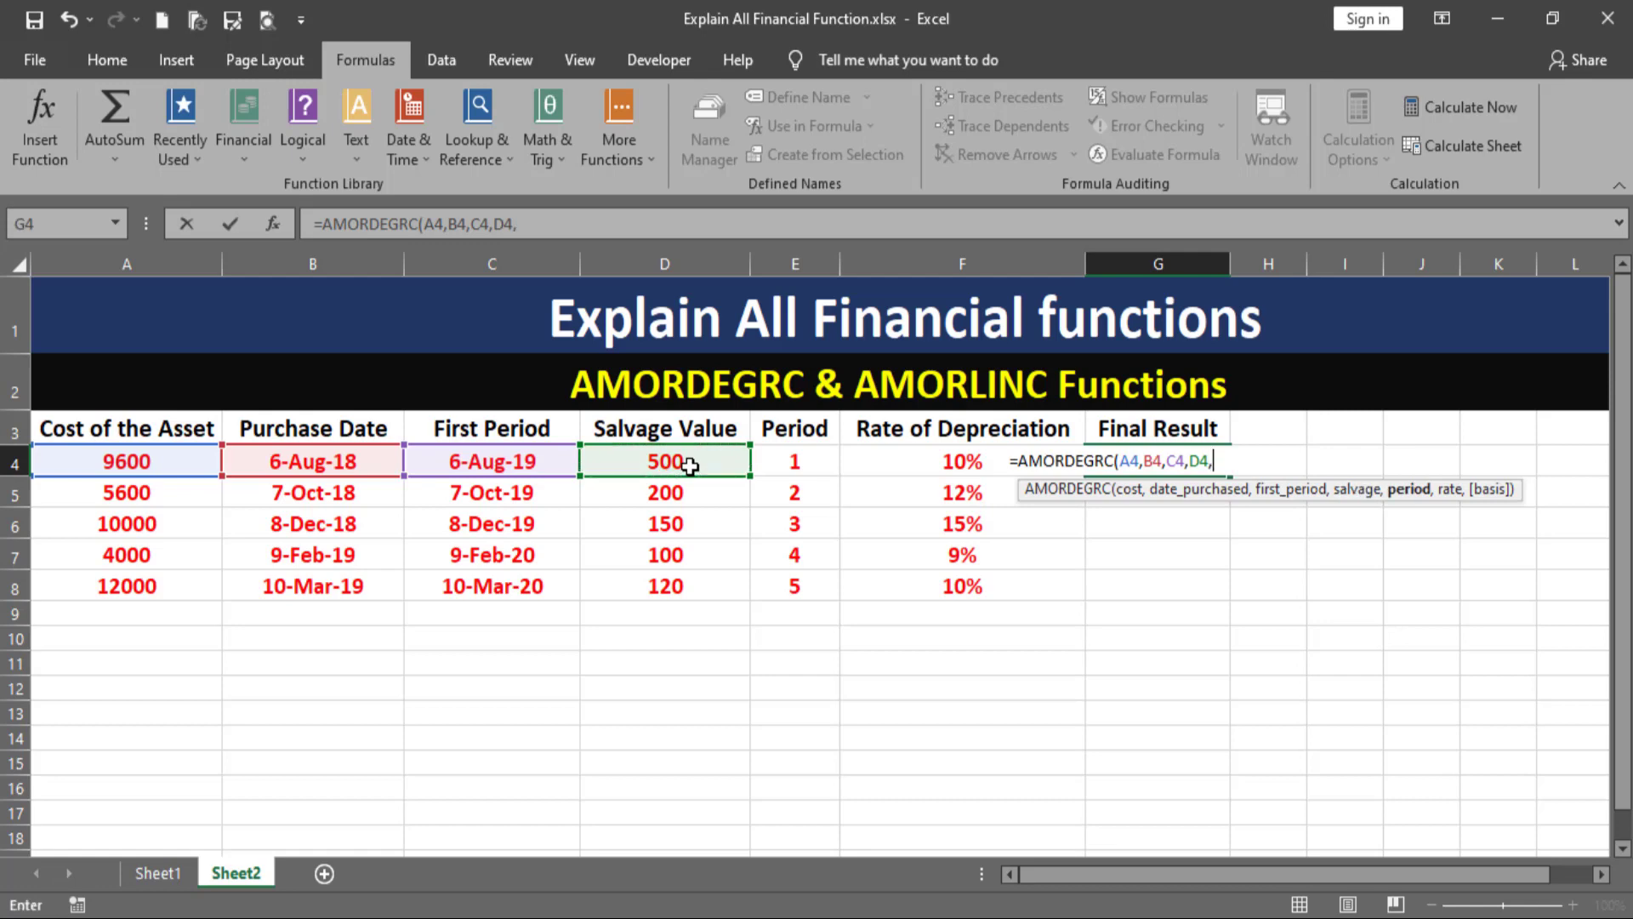
click(794, 460)
text(,)
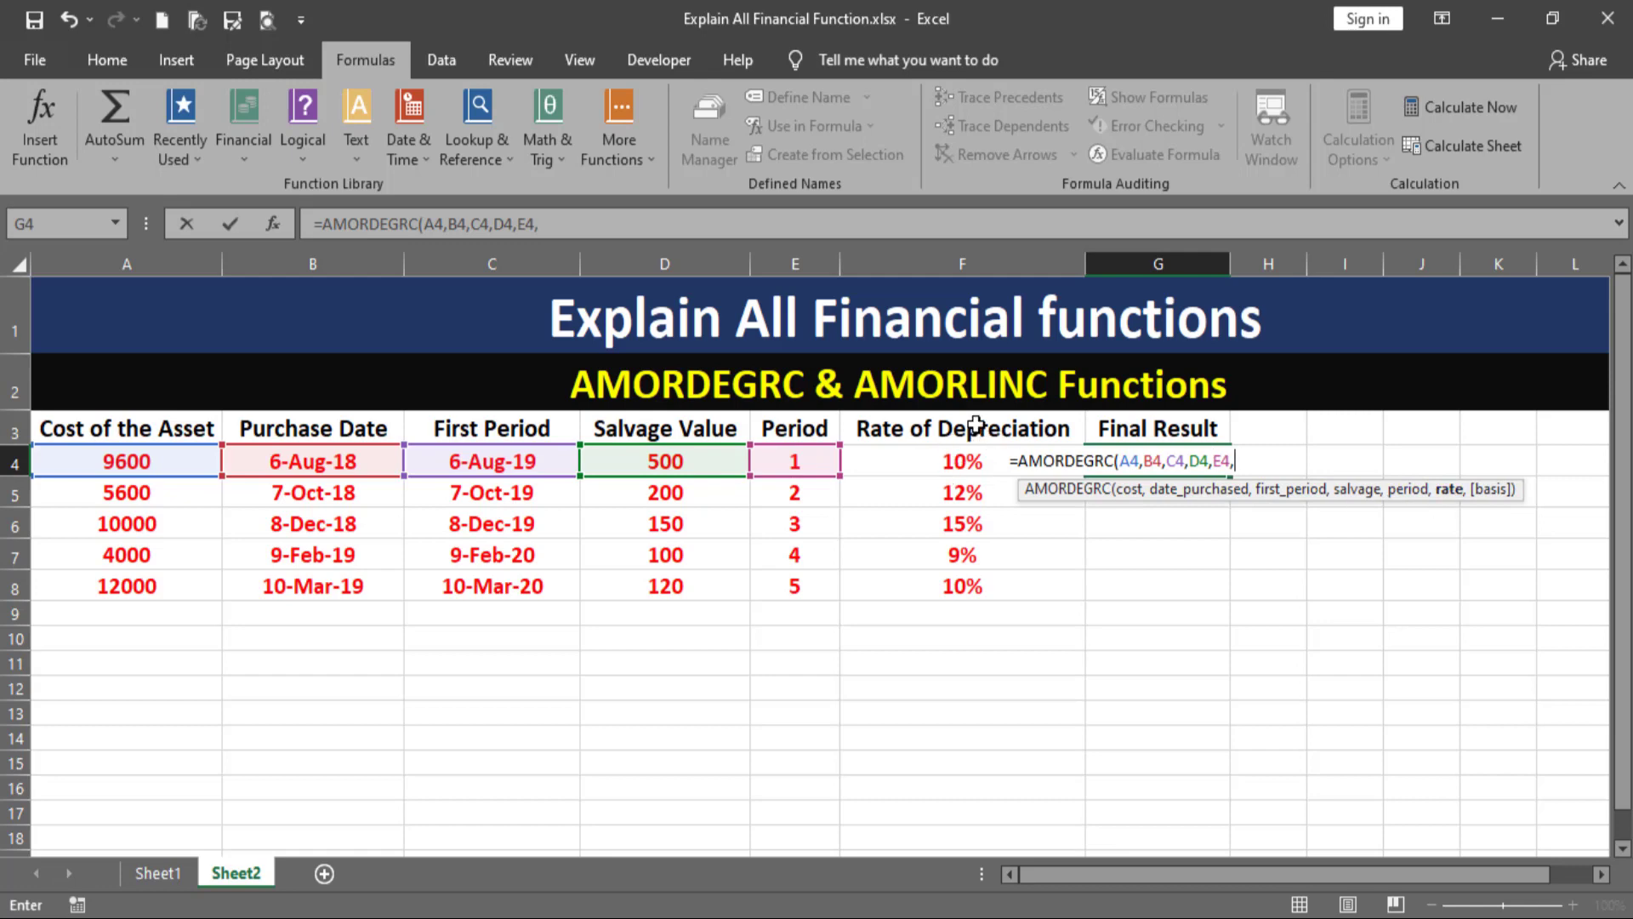
click(960, 464)
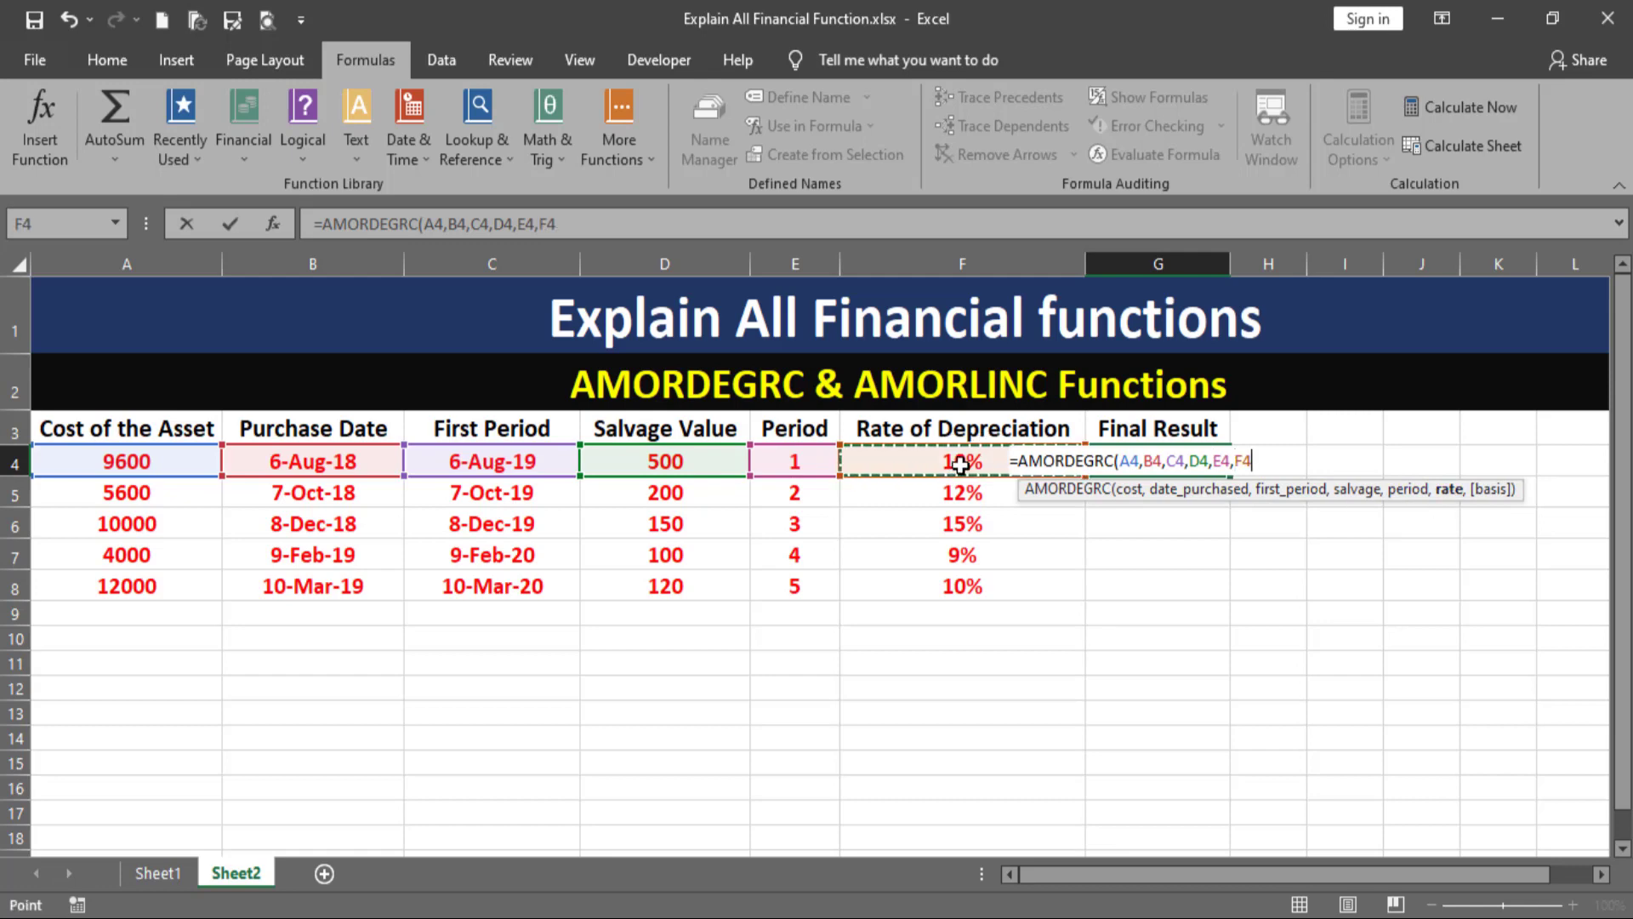
Finish the formula with basis 0 (US NASD 30/360) and commit it, so G4 shows 1800
text(,)
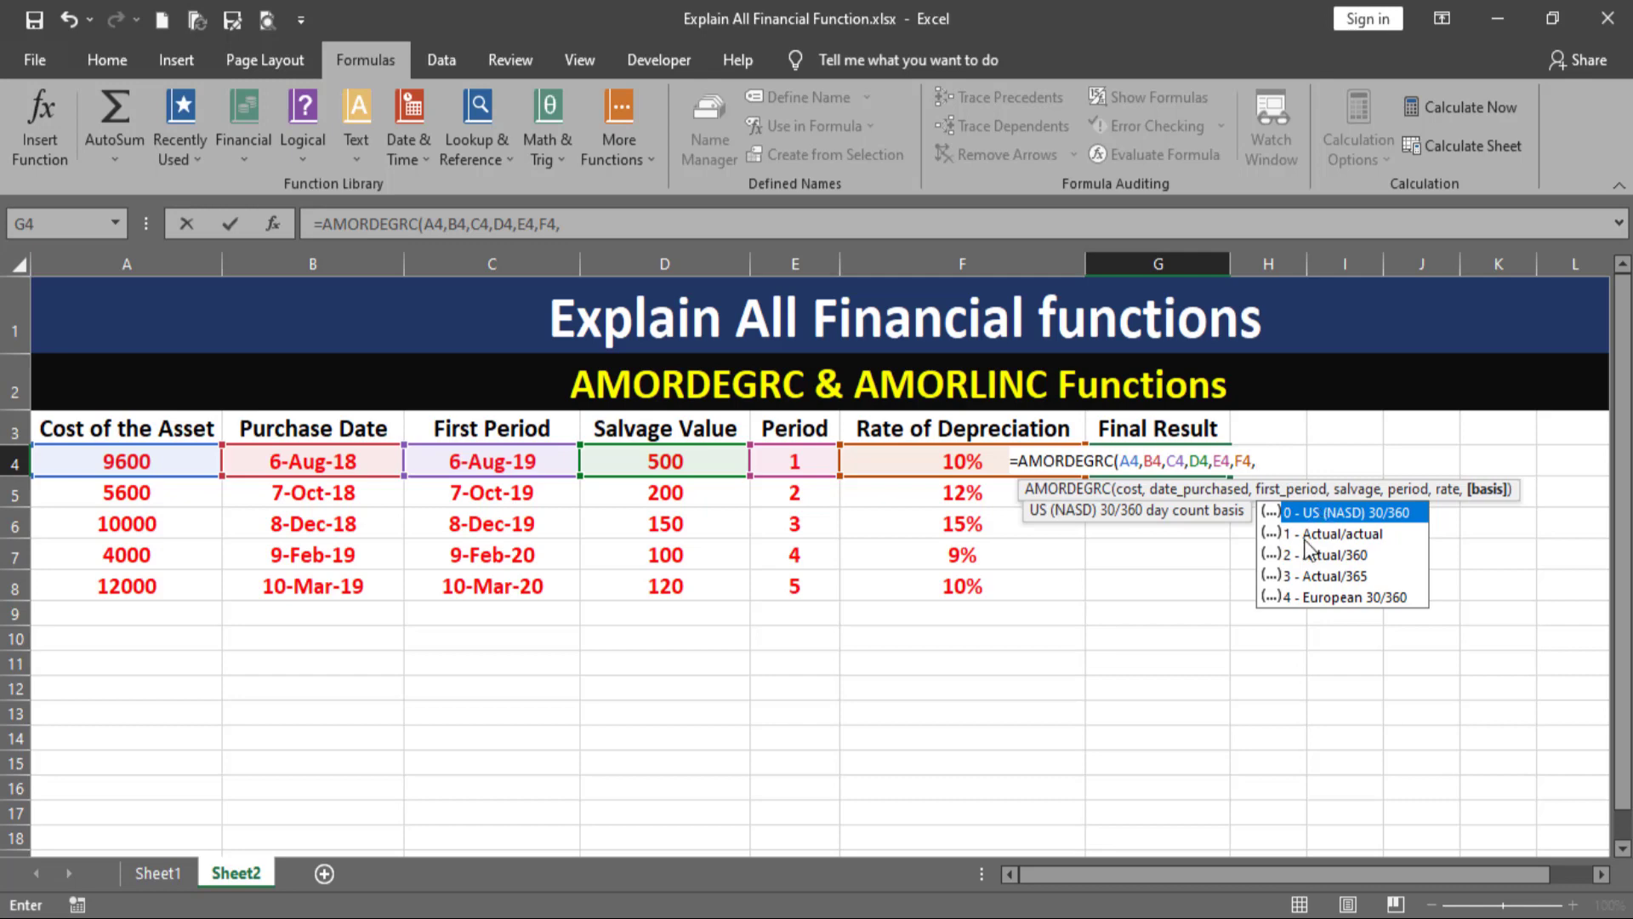
double_click(1295, 513)
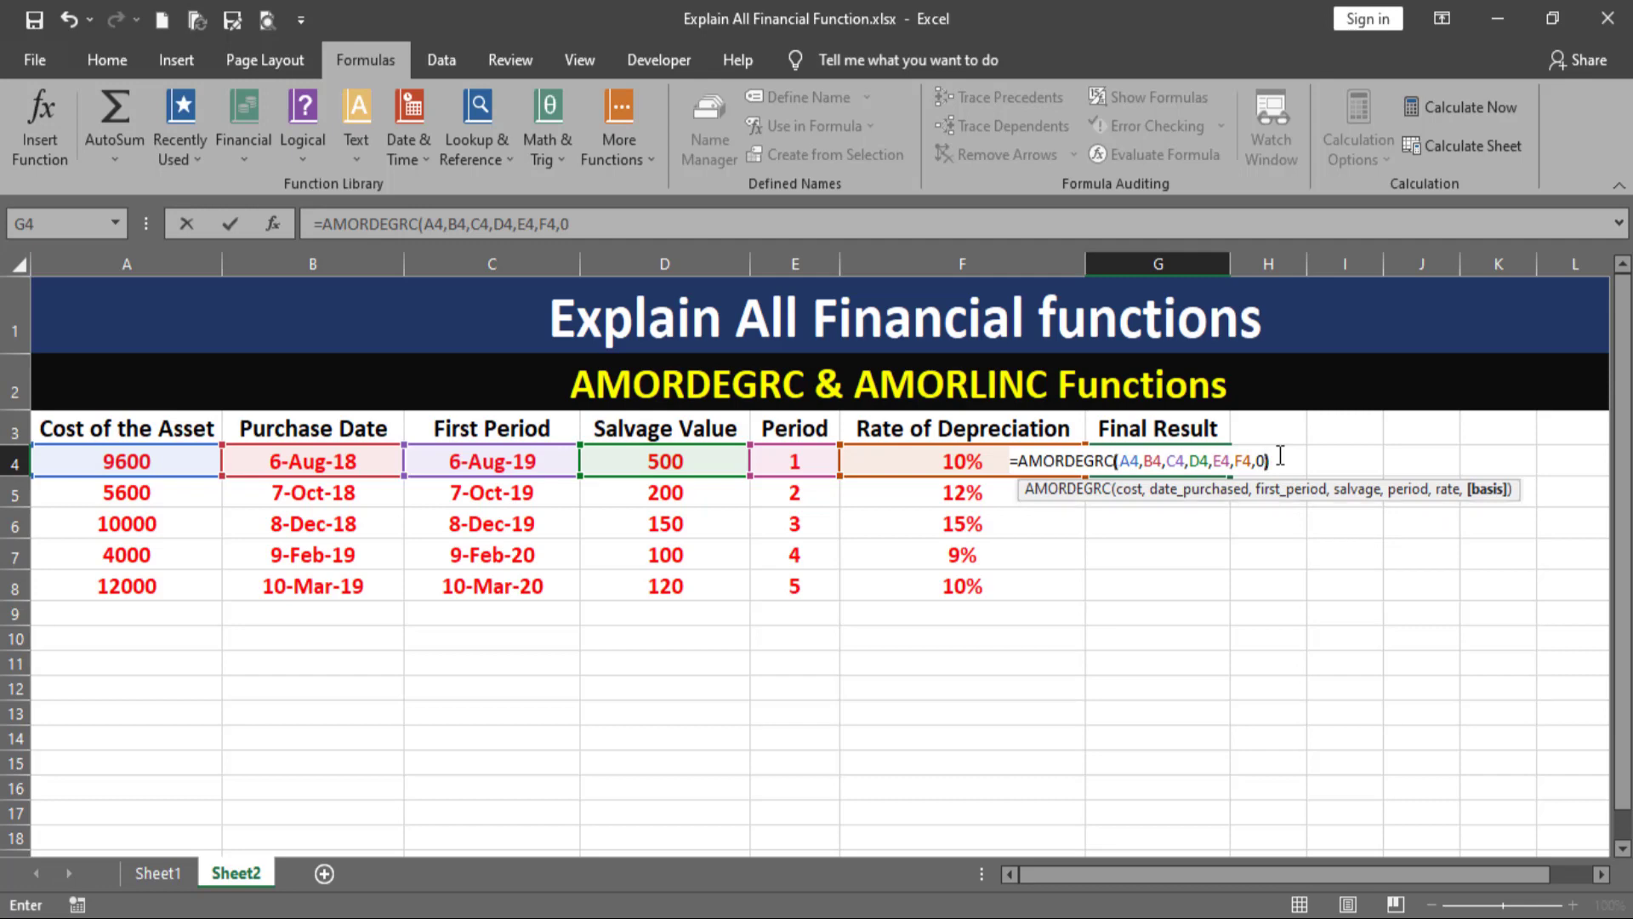
text())
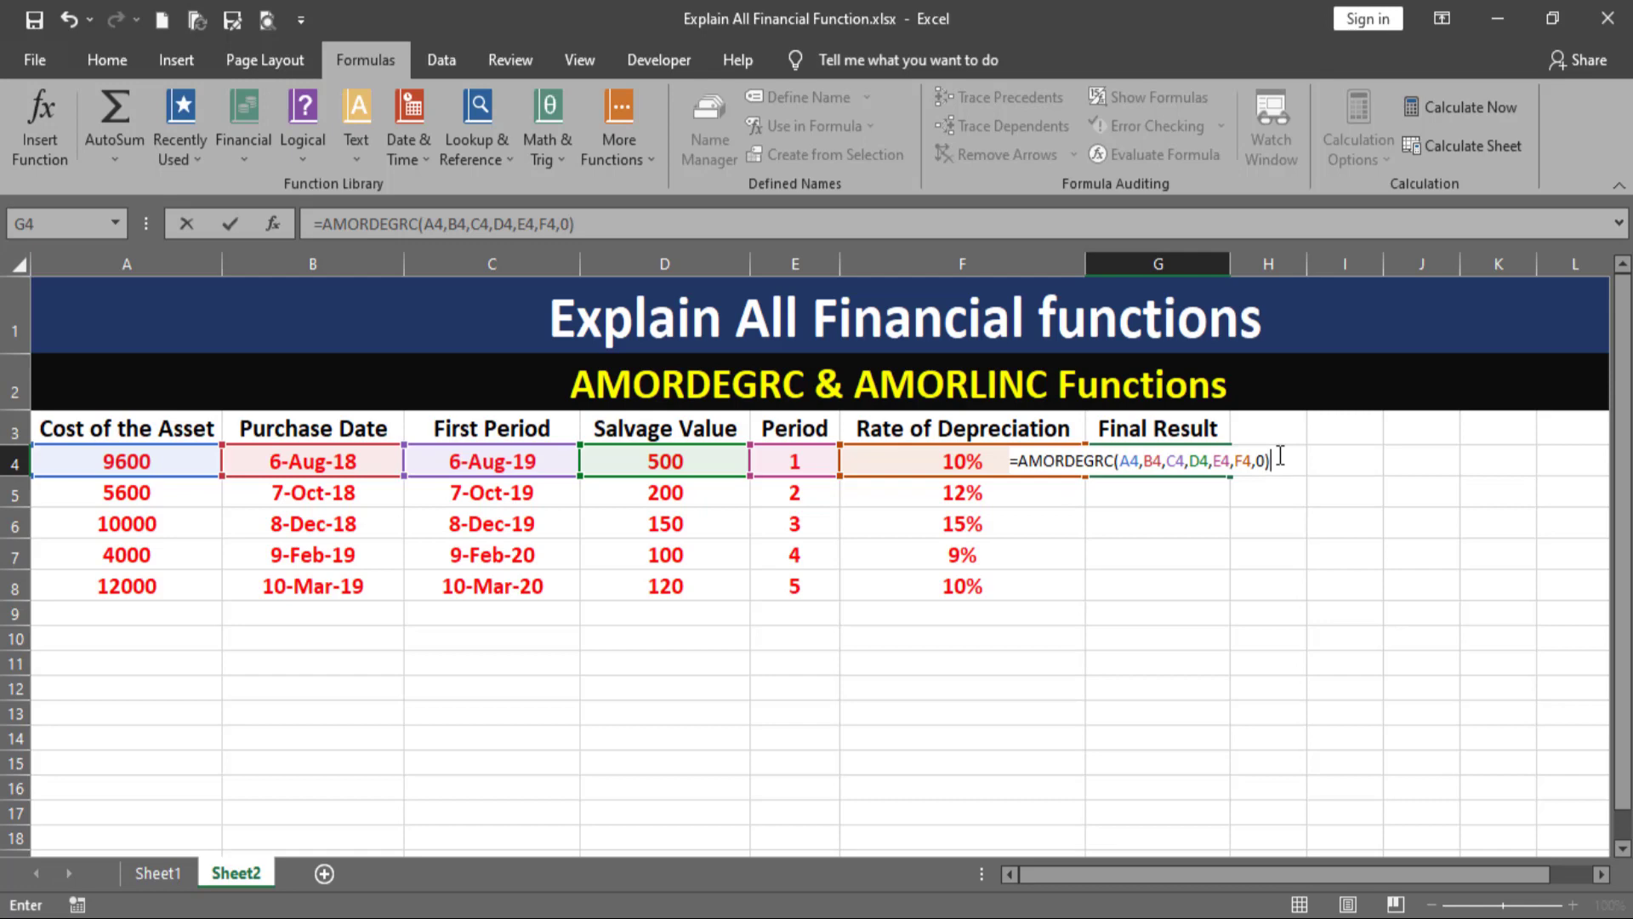
key(Return)
Fill G4's AMORDEGRC formula down to G8, giving 823, 916, 325 and 712
click(1186, 460)
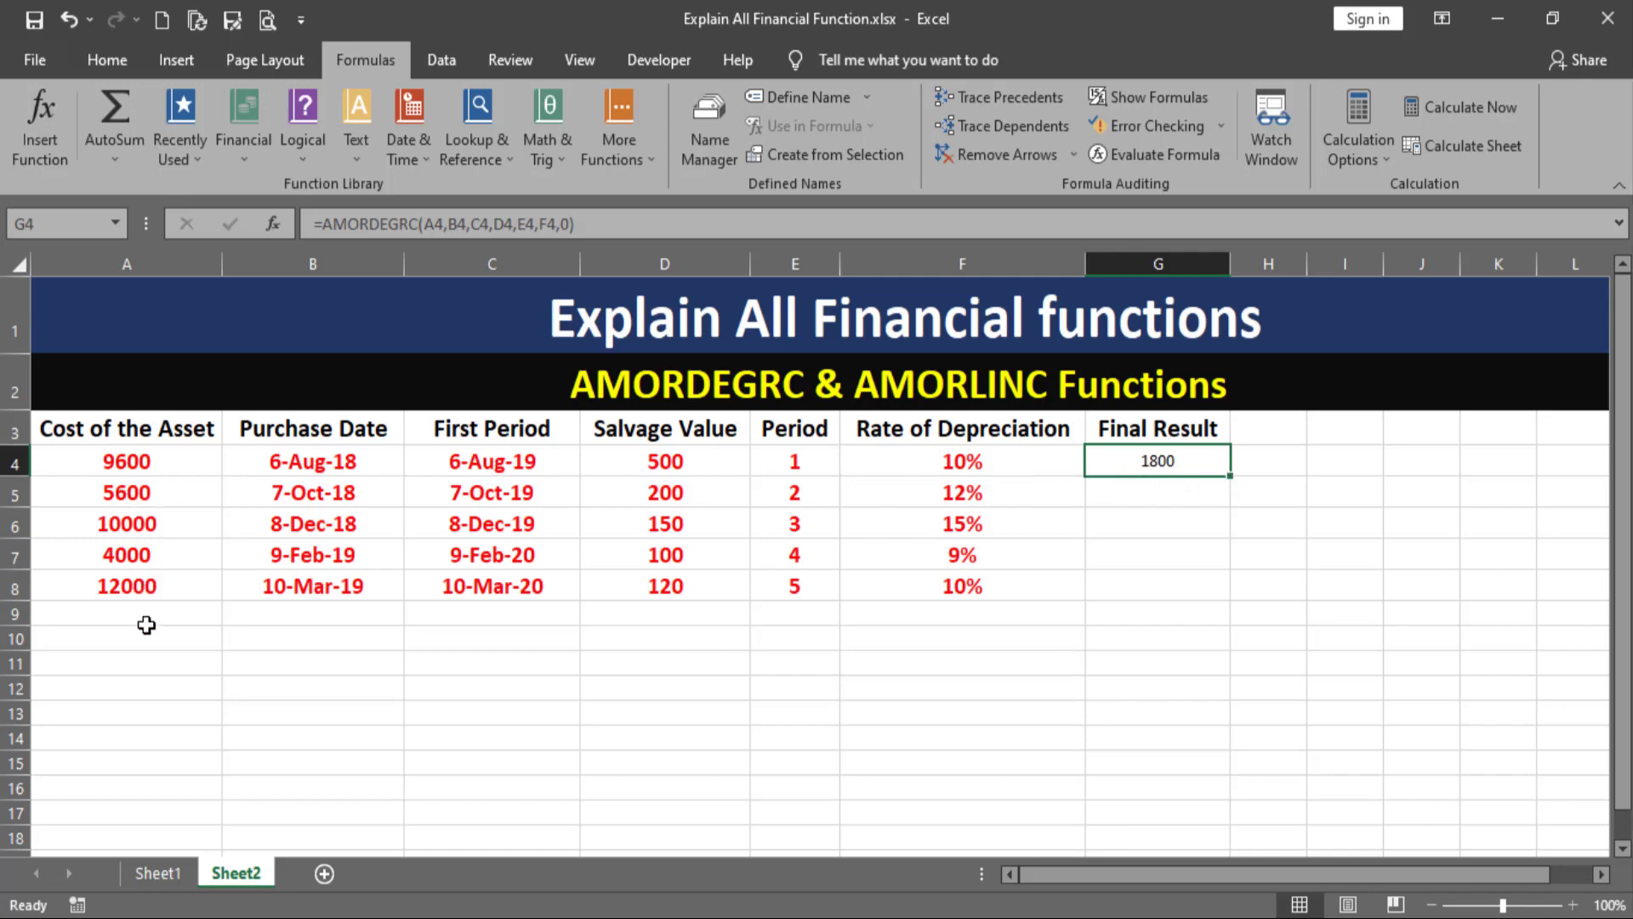
mouse_move(137, 493)
mouse_down()
mouse_move(150, 569)
mouse_move(170, 582)
mouse_up()
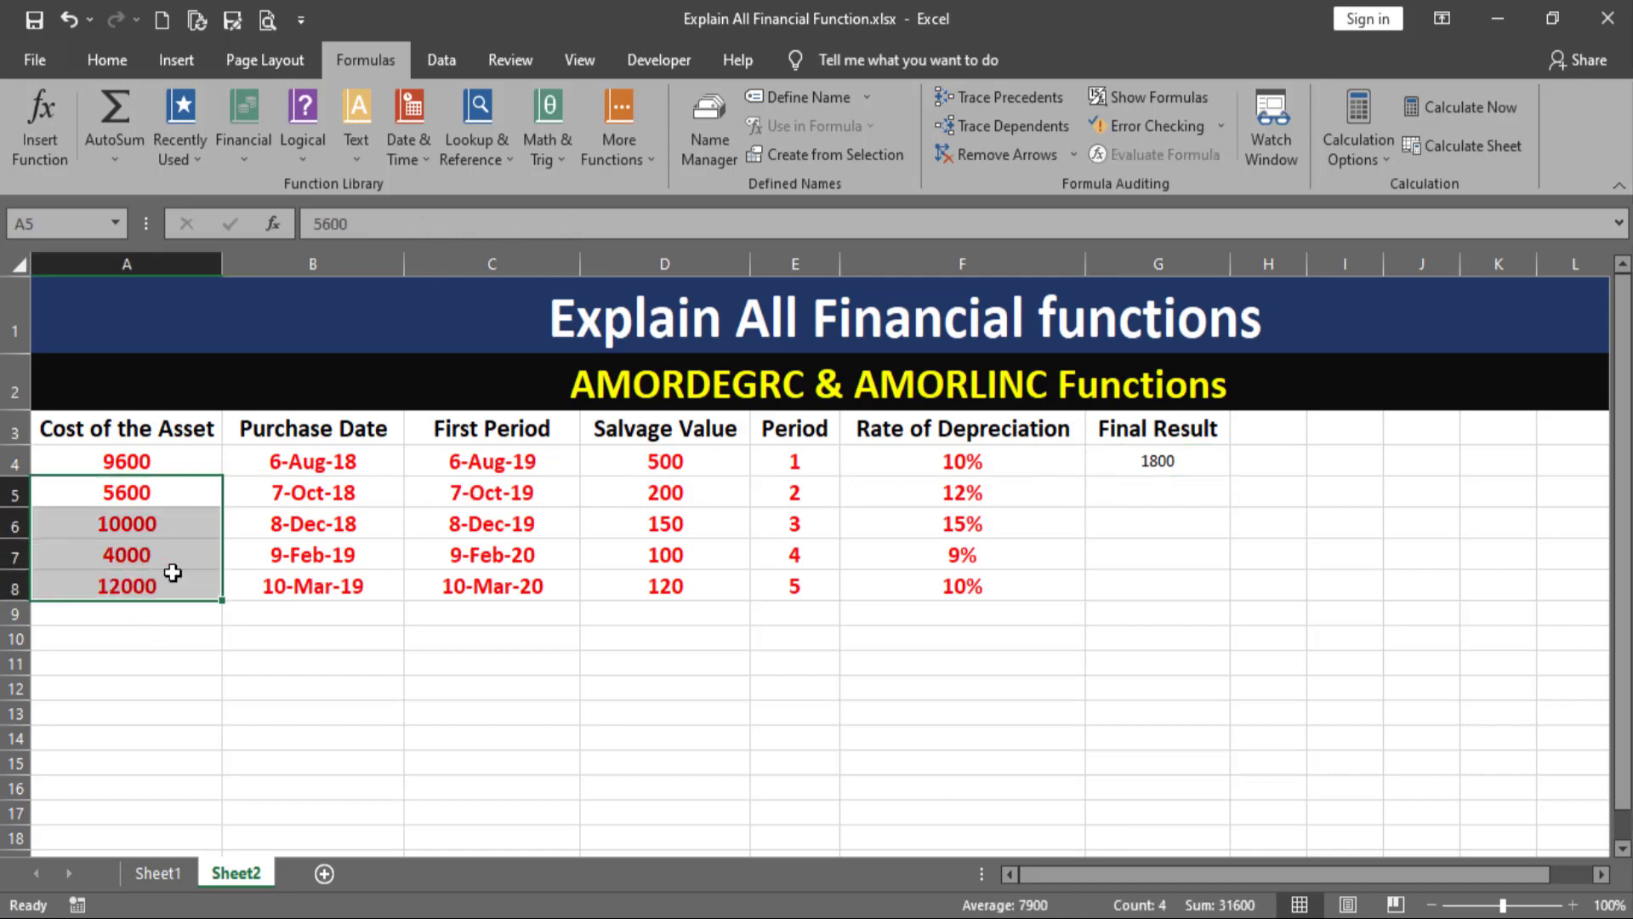
click(1199, 464)
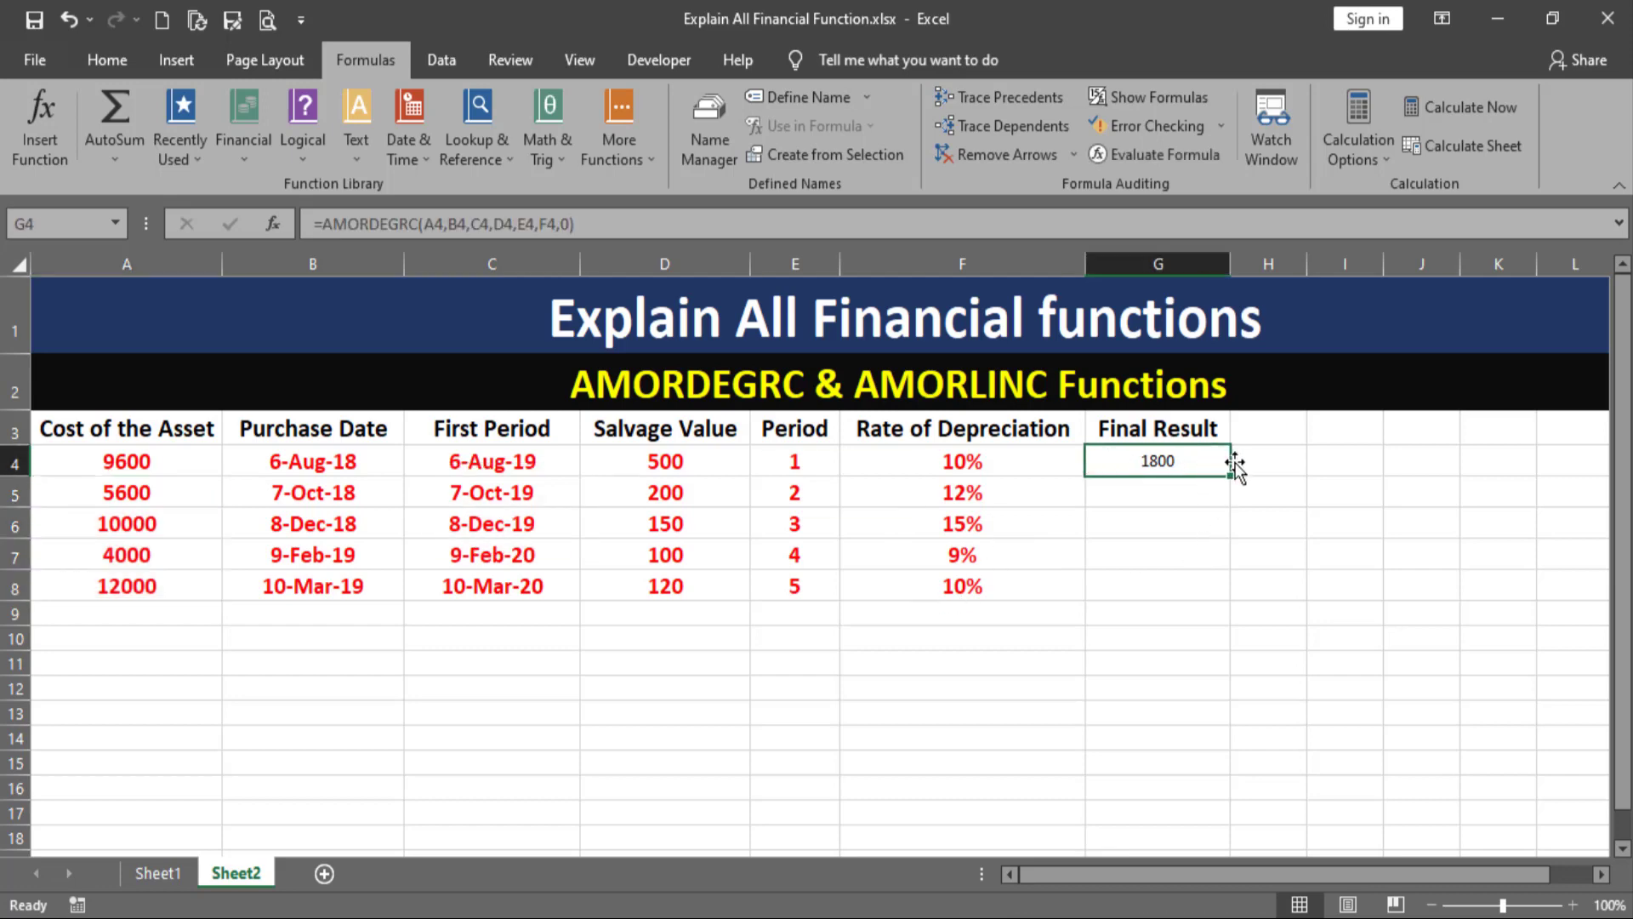
drag(1231, 480, 1230, 595)
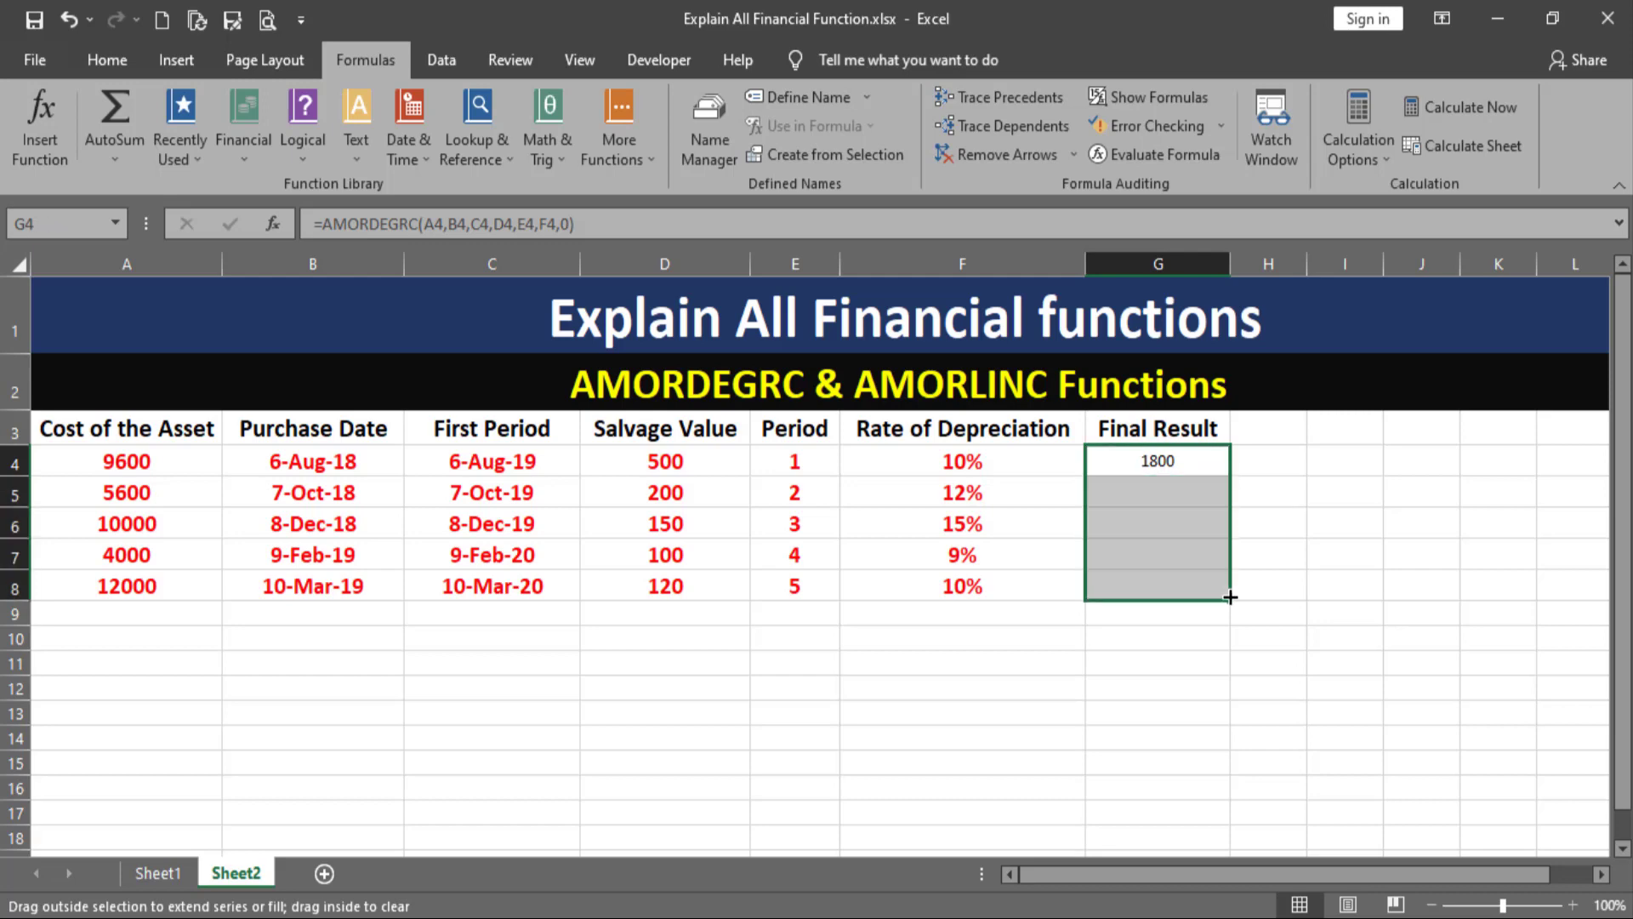
click(1256, 466)
click(1177, 465)
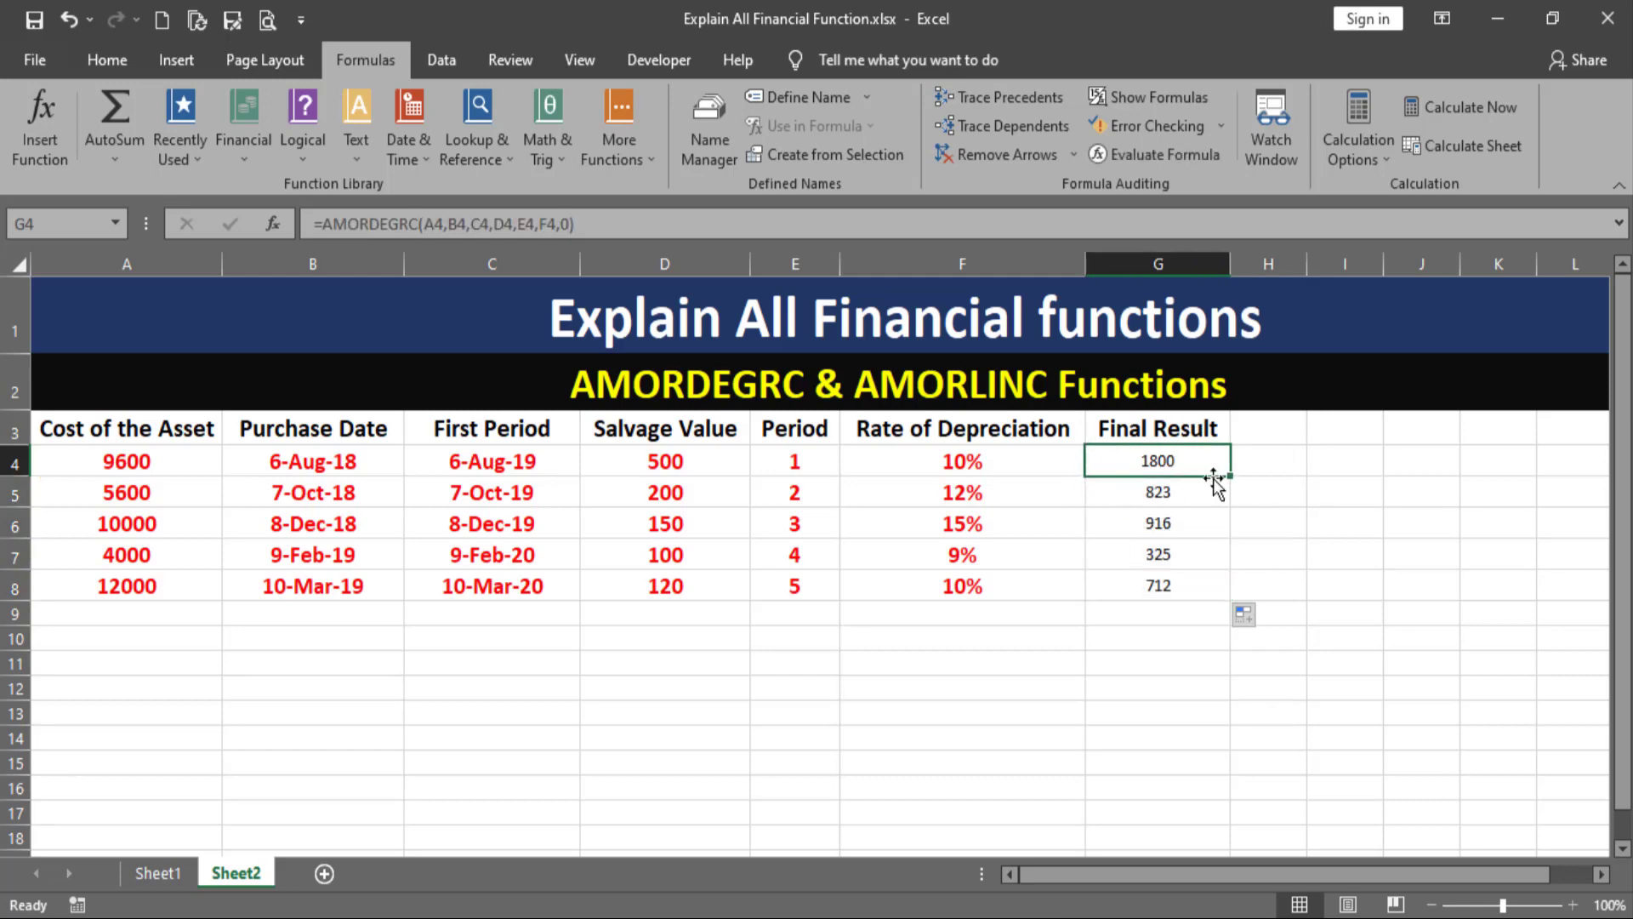
click(536, 693)
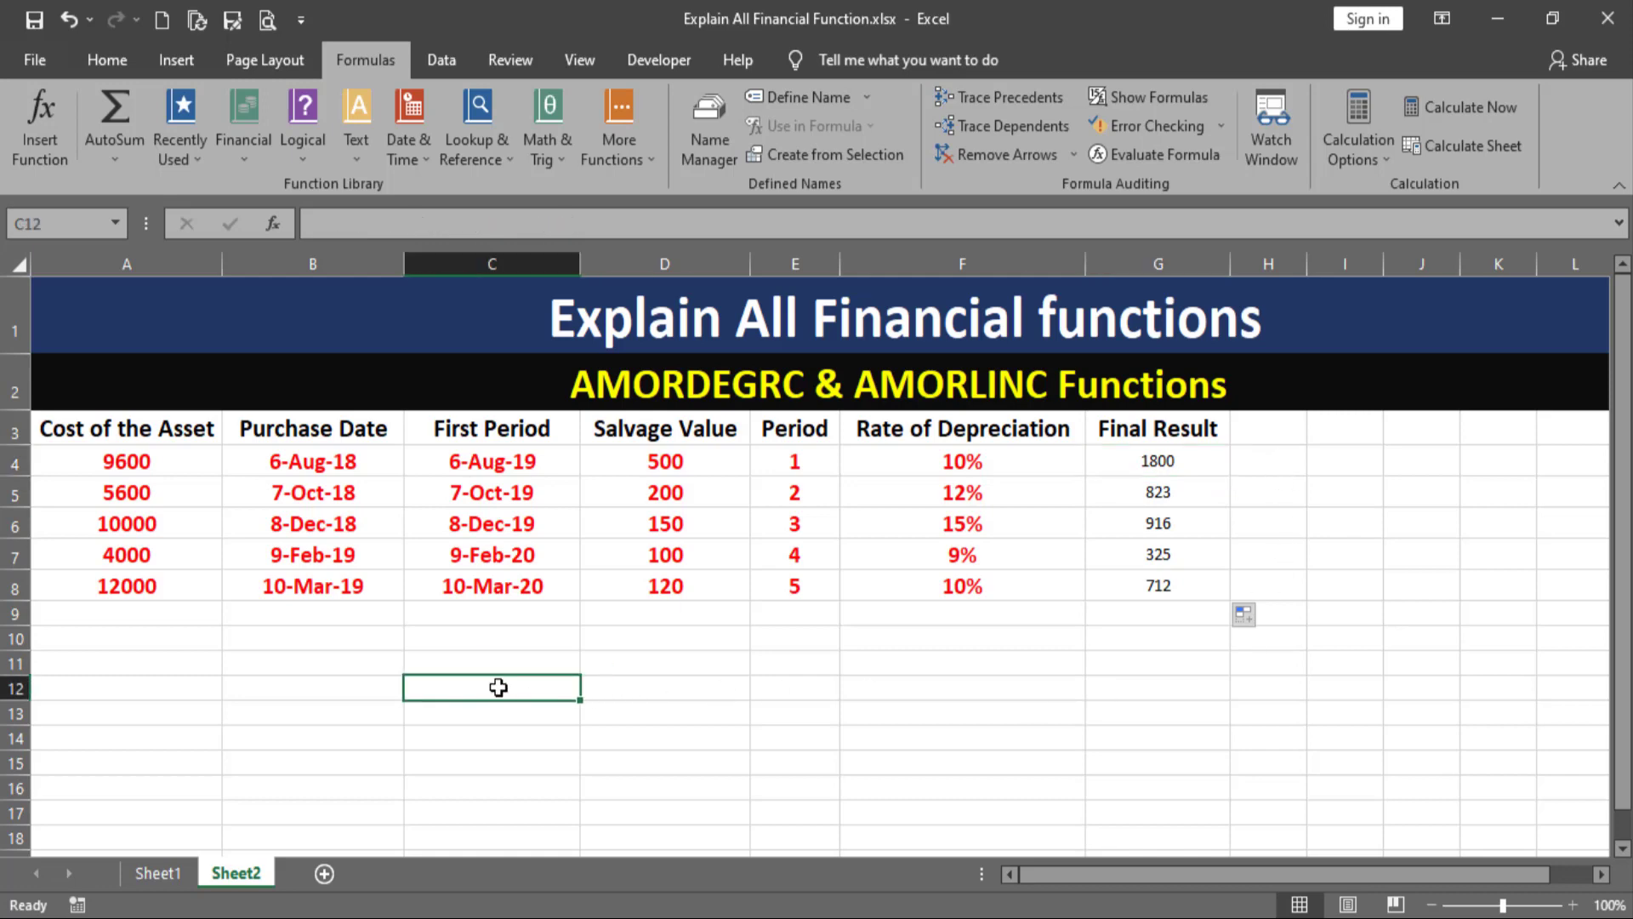
Search Insert Function for 'amordeg' and insert AMORDEGRC into C12, opening its Function Arguments
click(37, 126)
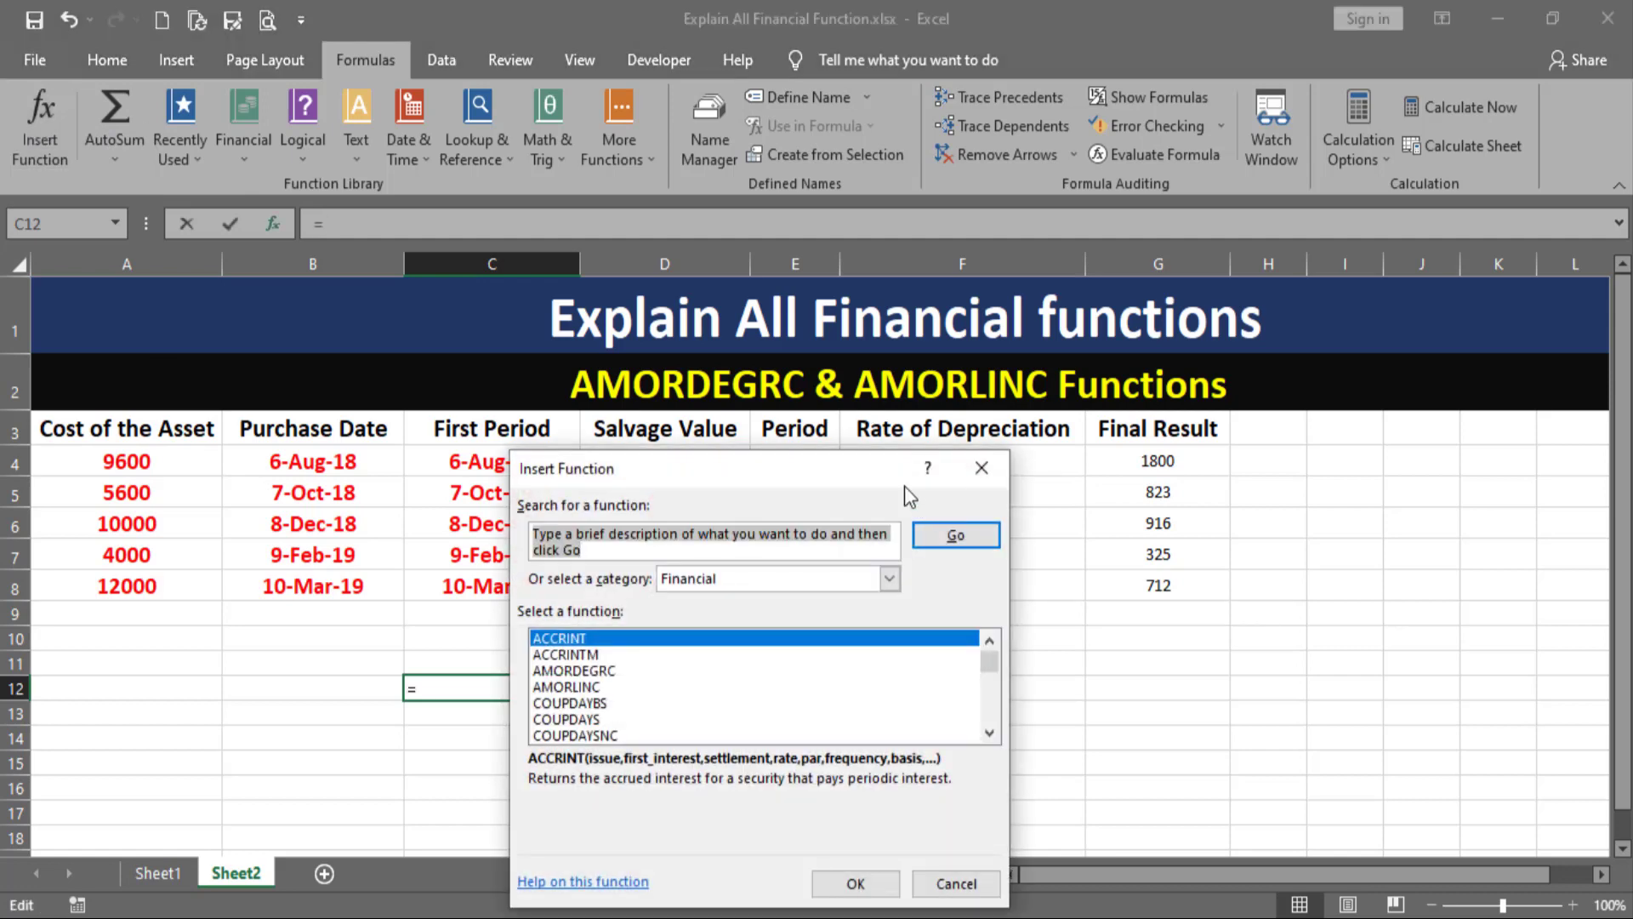
drag(856, 473, 1107, 353)
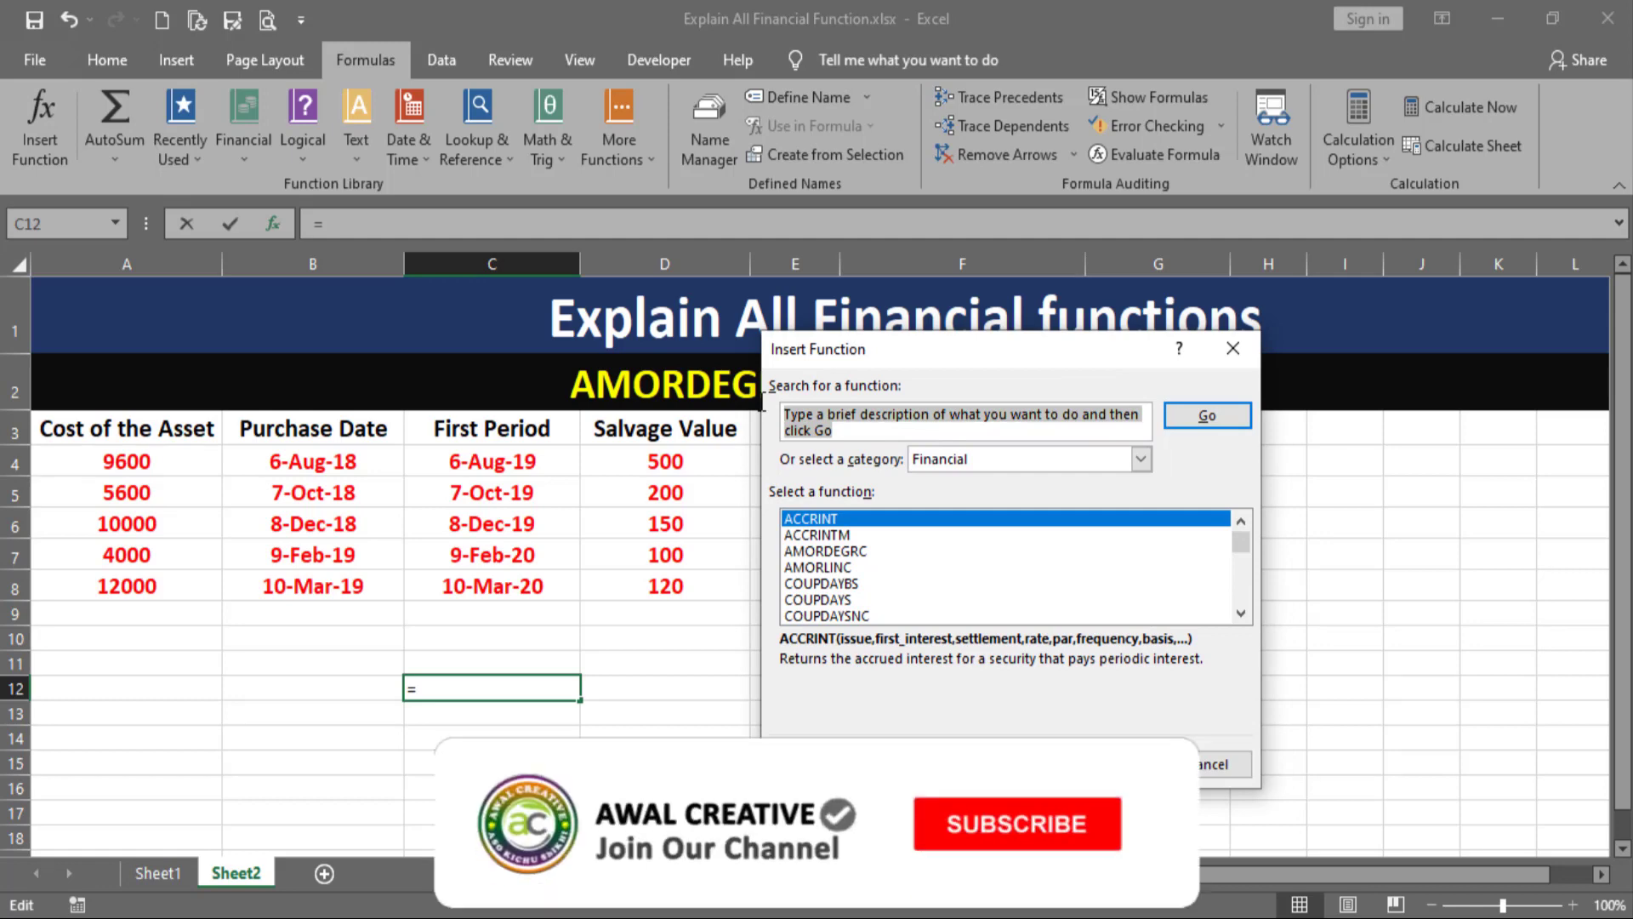
key(BackSpace)
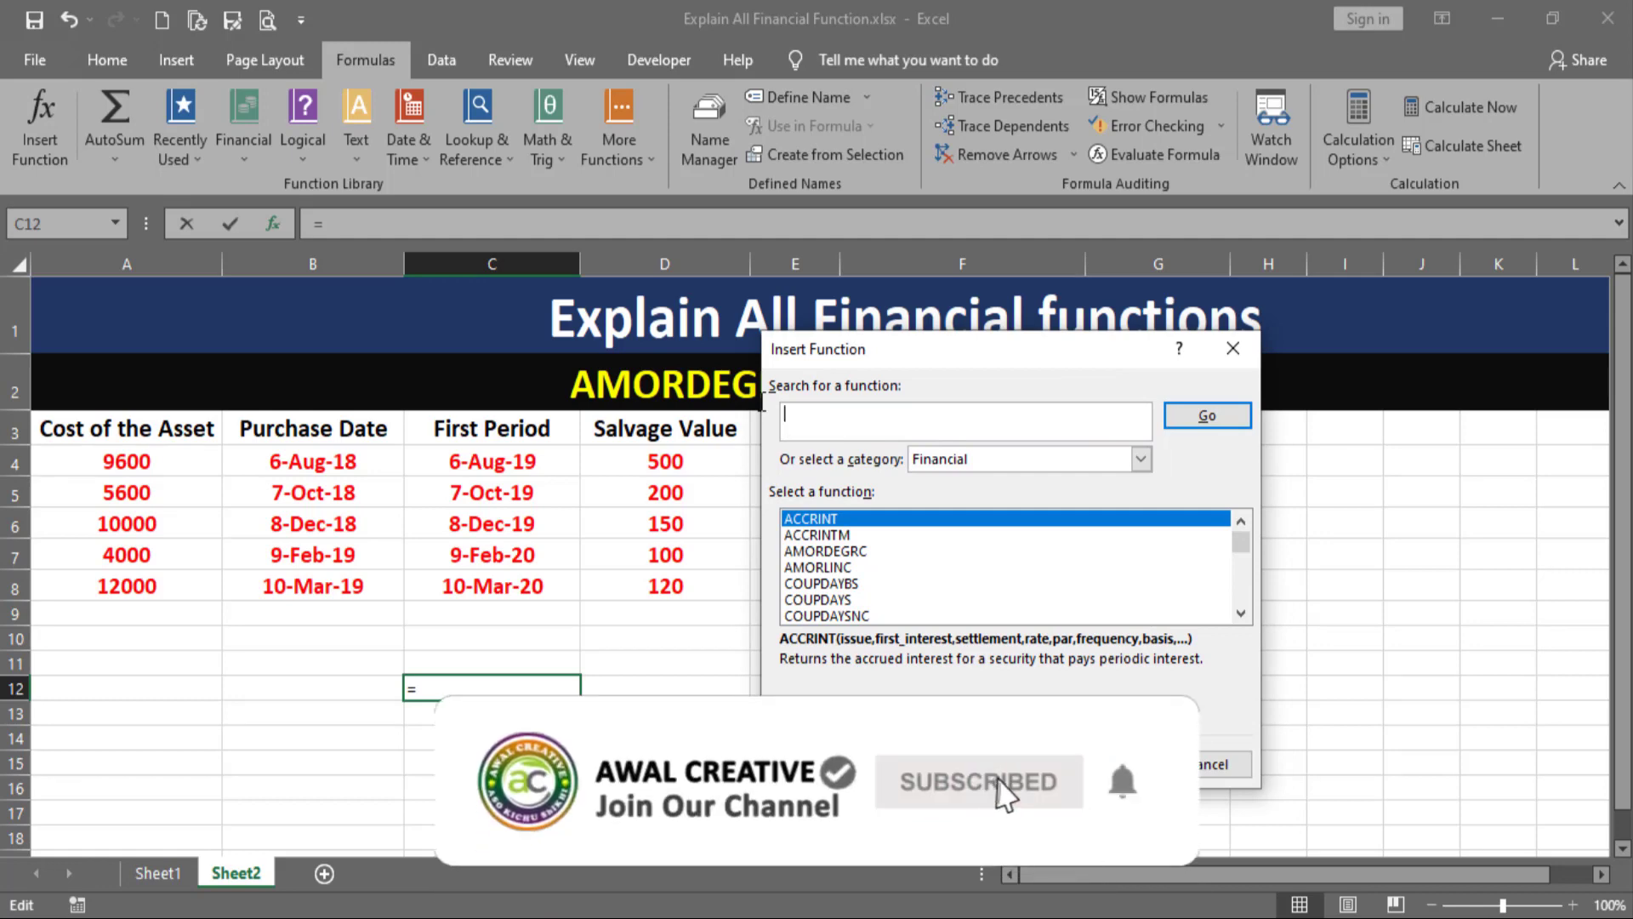
text(amo)
text(rdegrc)
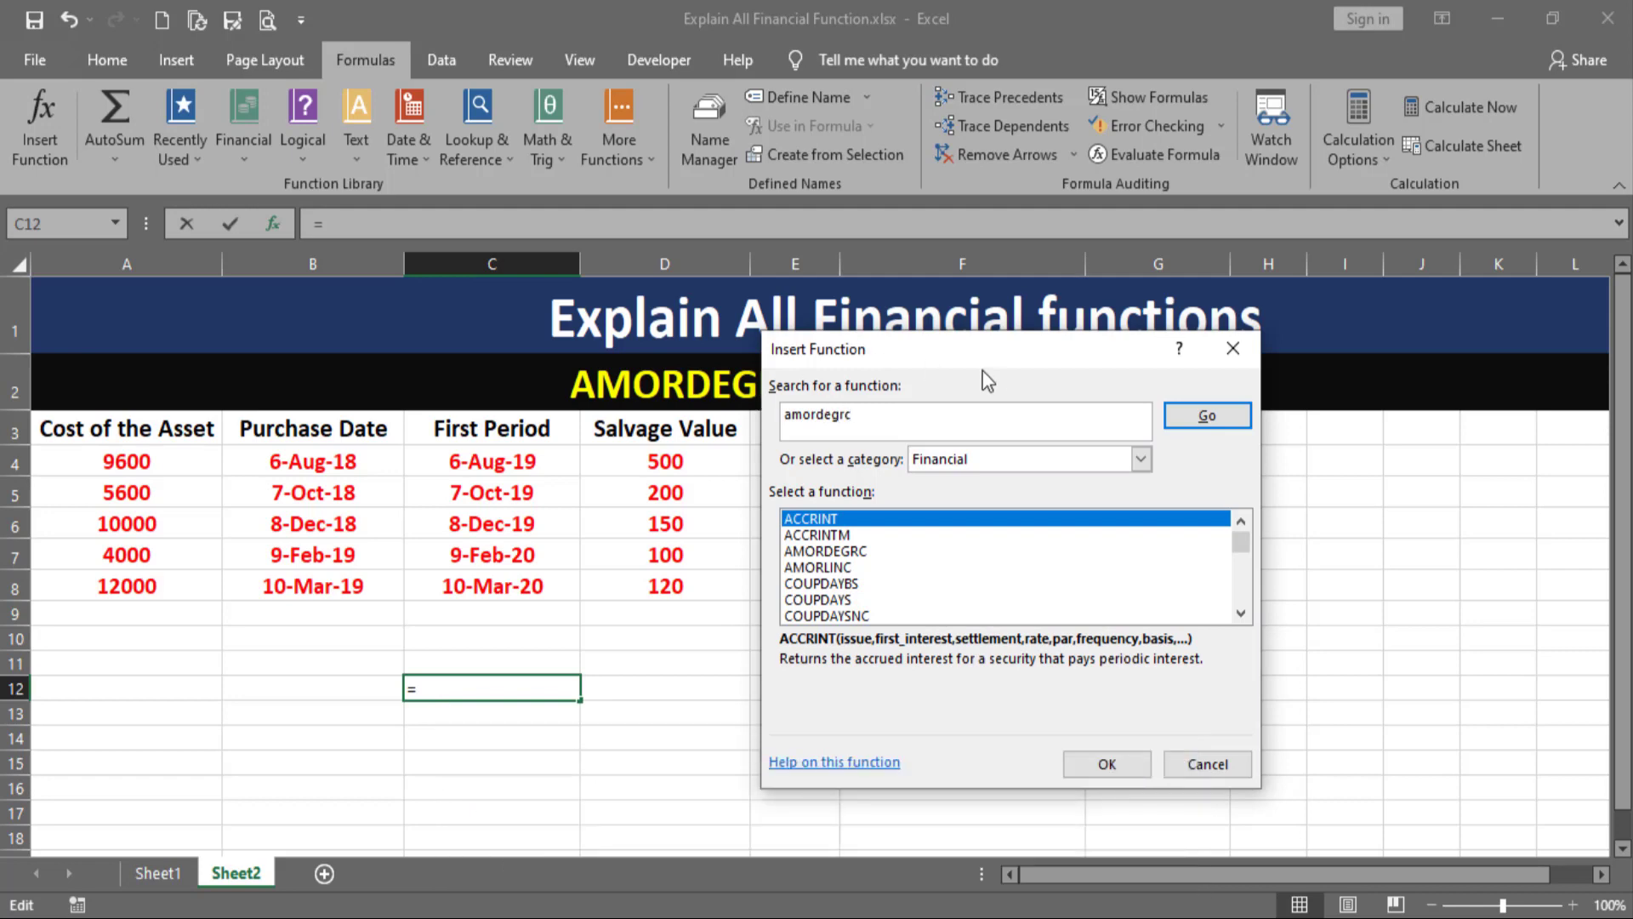
click(1206, 416)
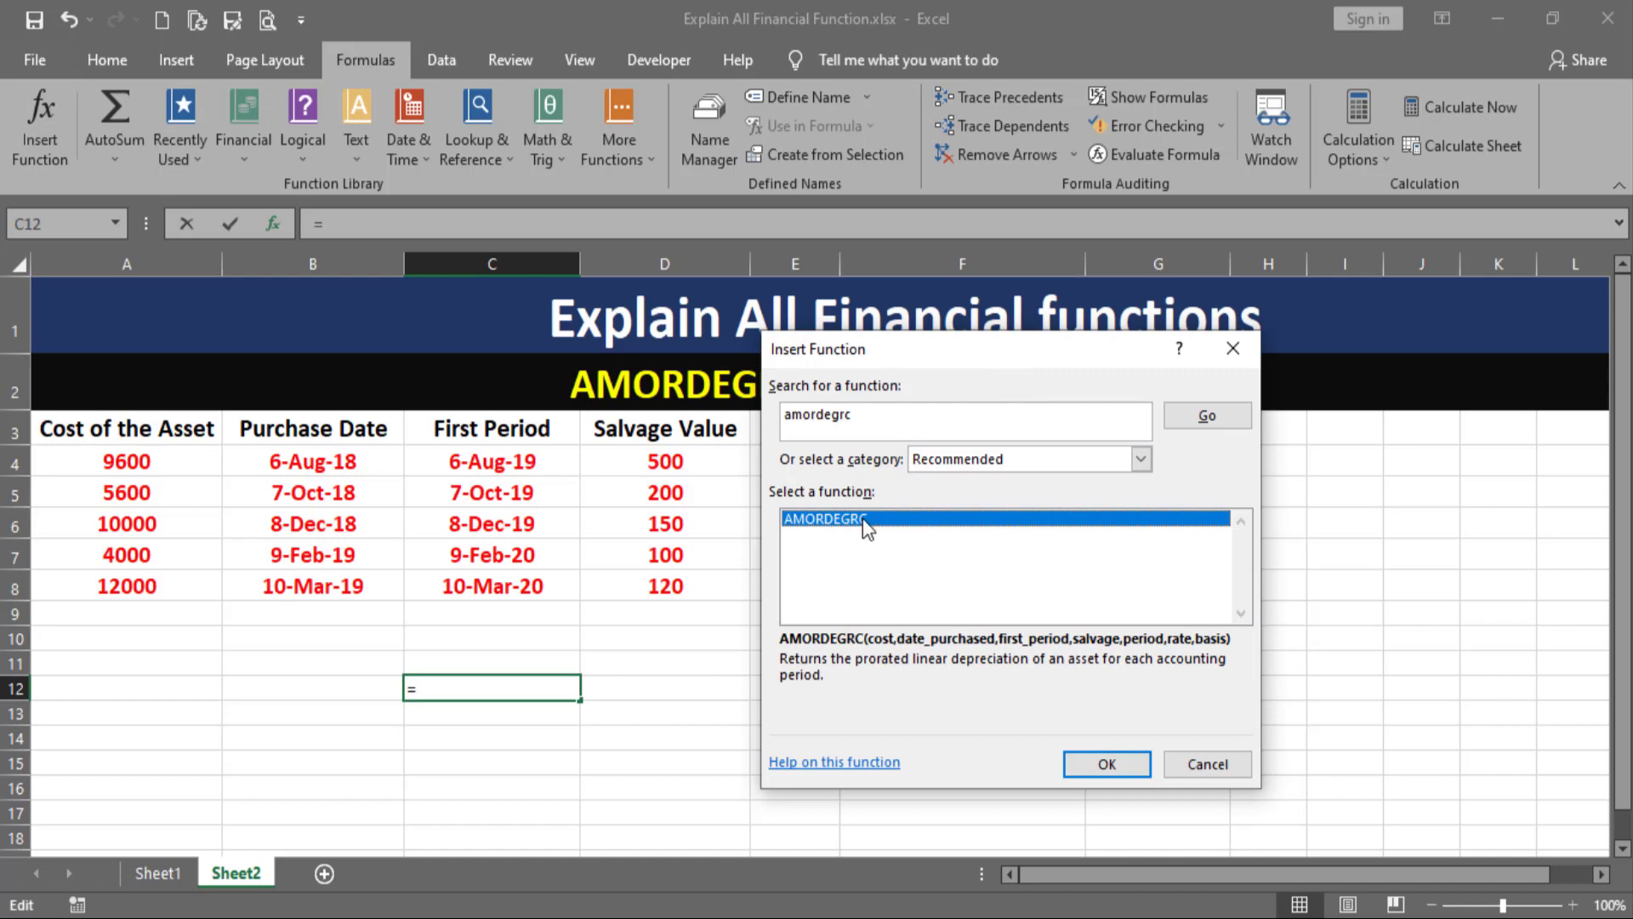
click(1110, 763)
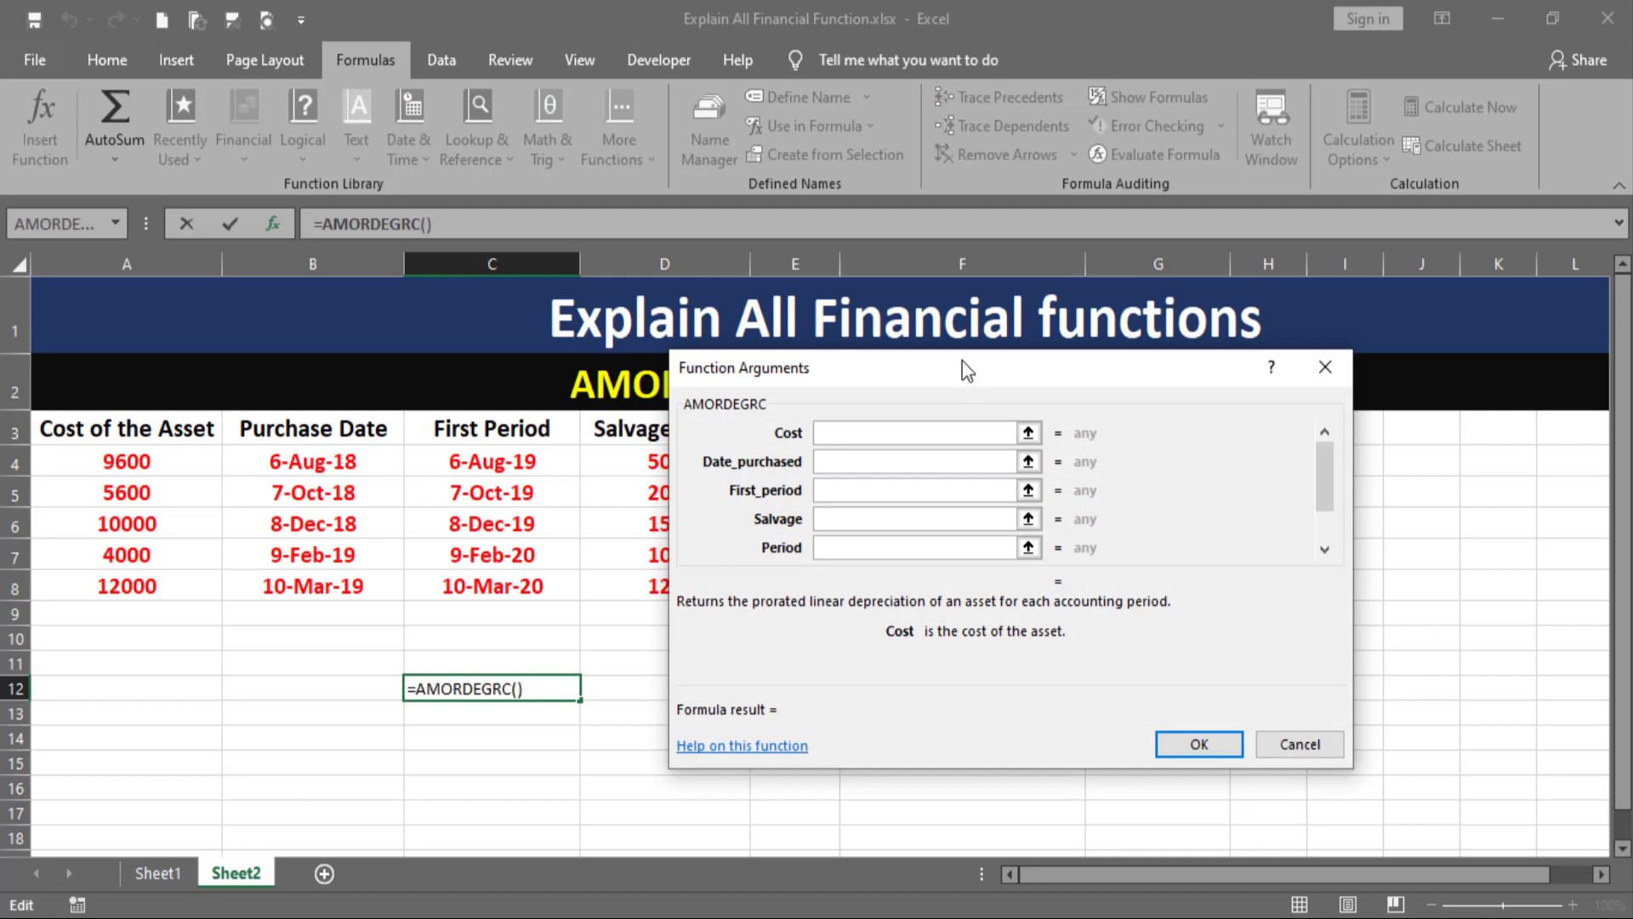
Set the Cost, Date_purchased and First_period arguments to A4, B4 and C4
drag(962, 367, 871, 360)
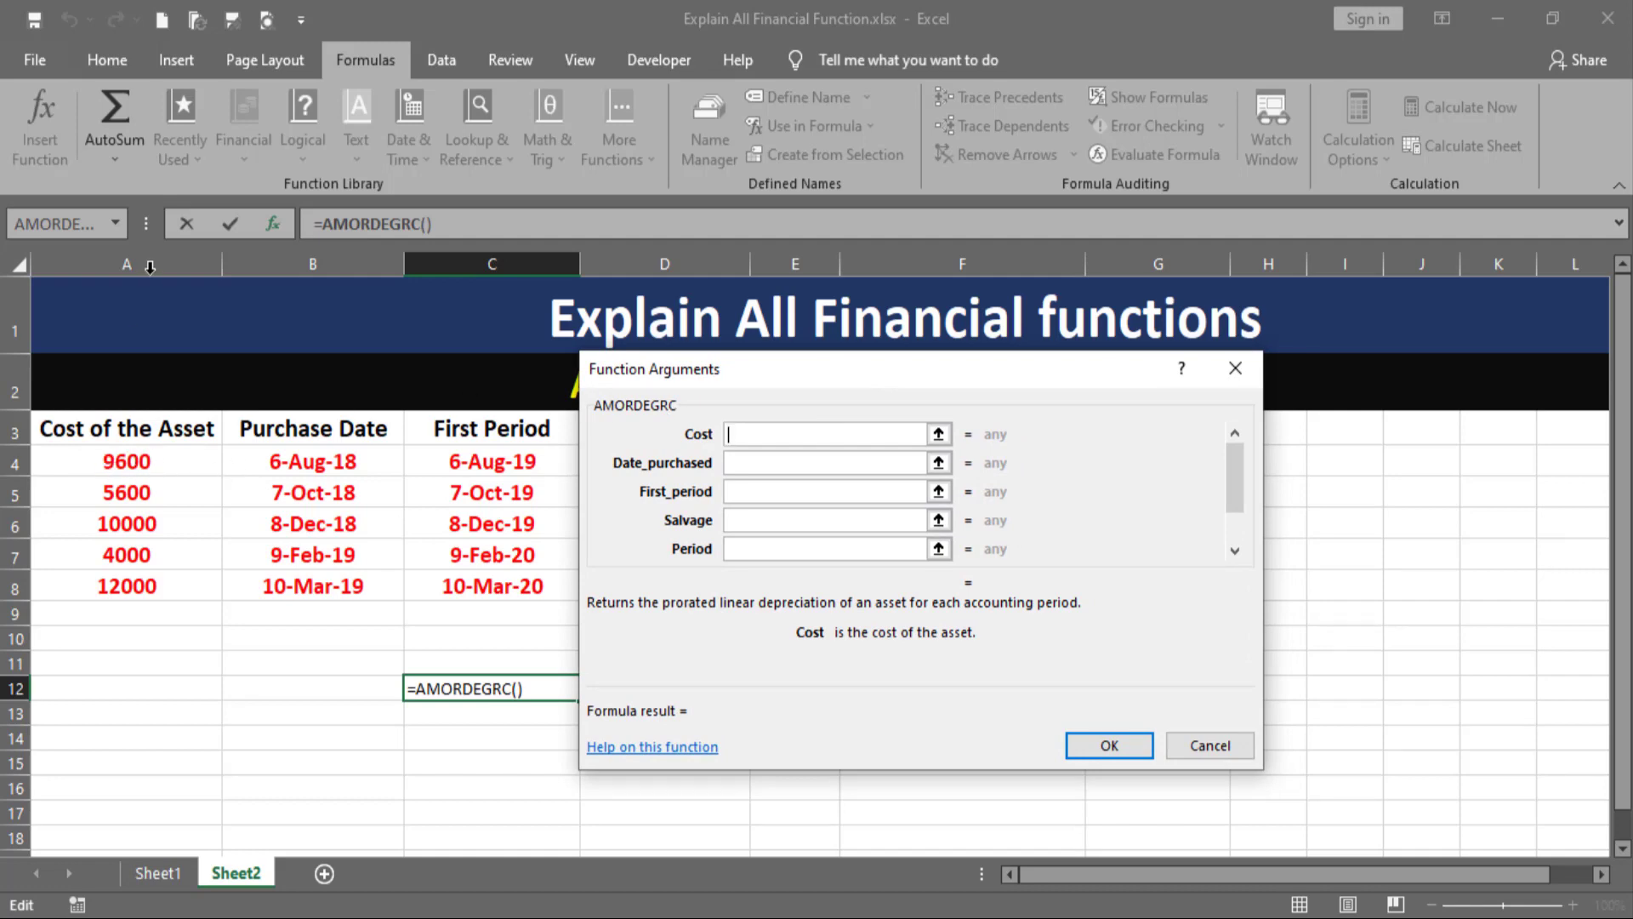
click(152, 460)
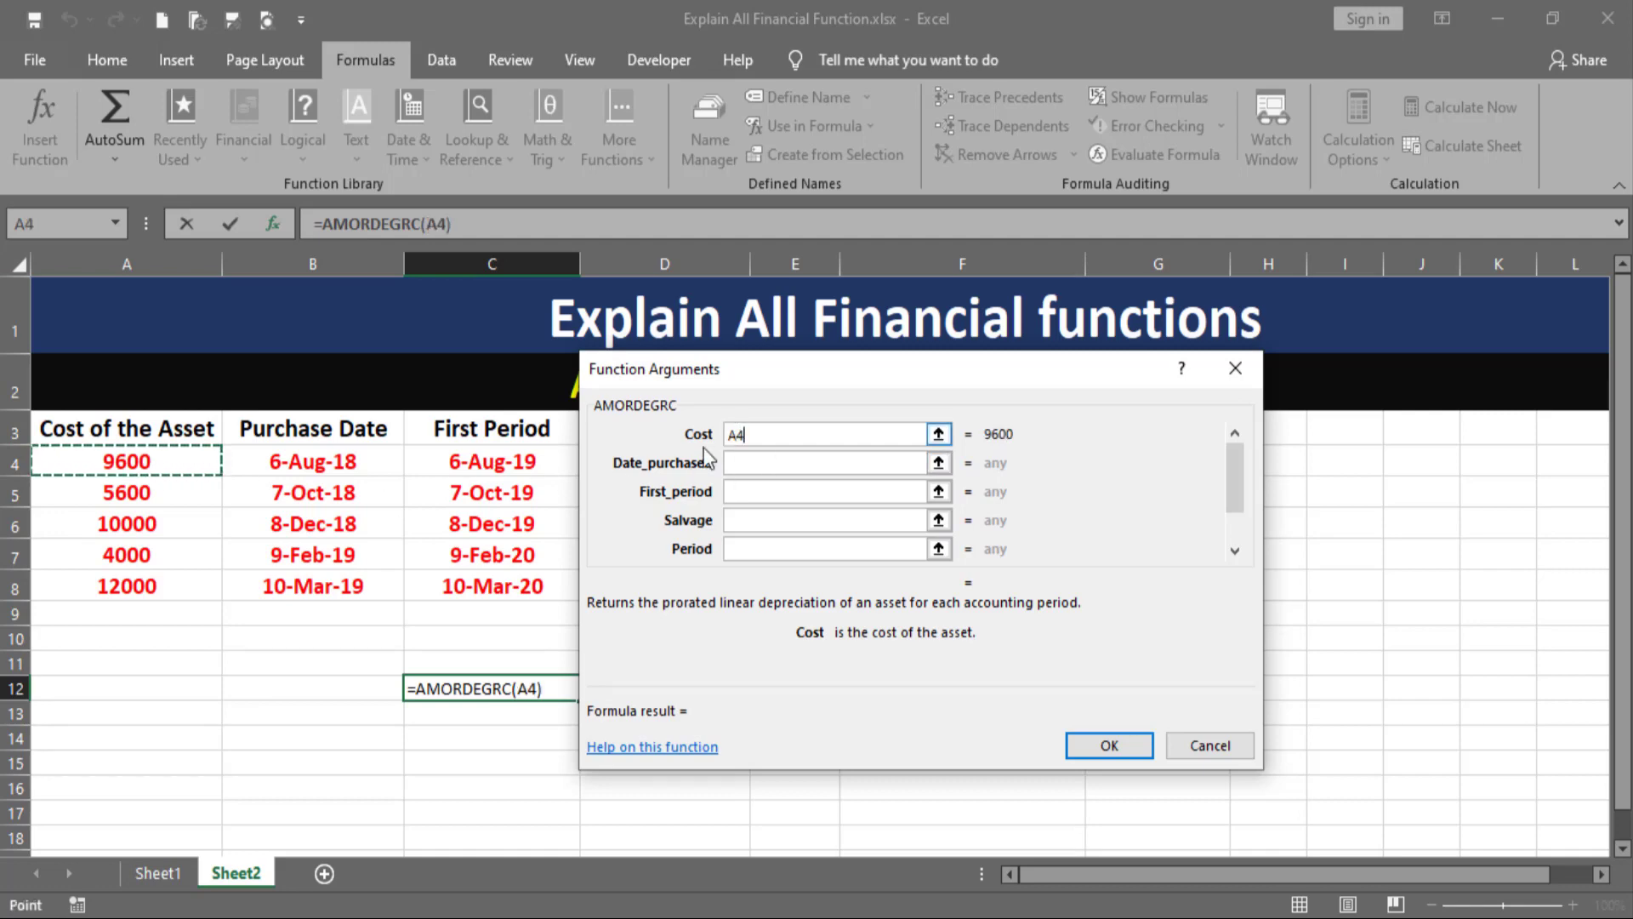
click(738, 463)
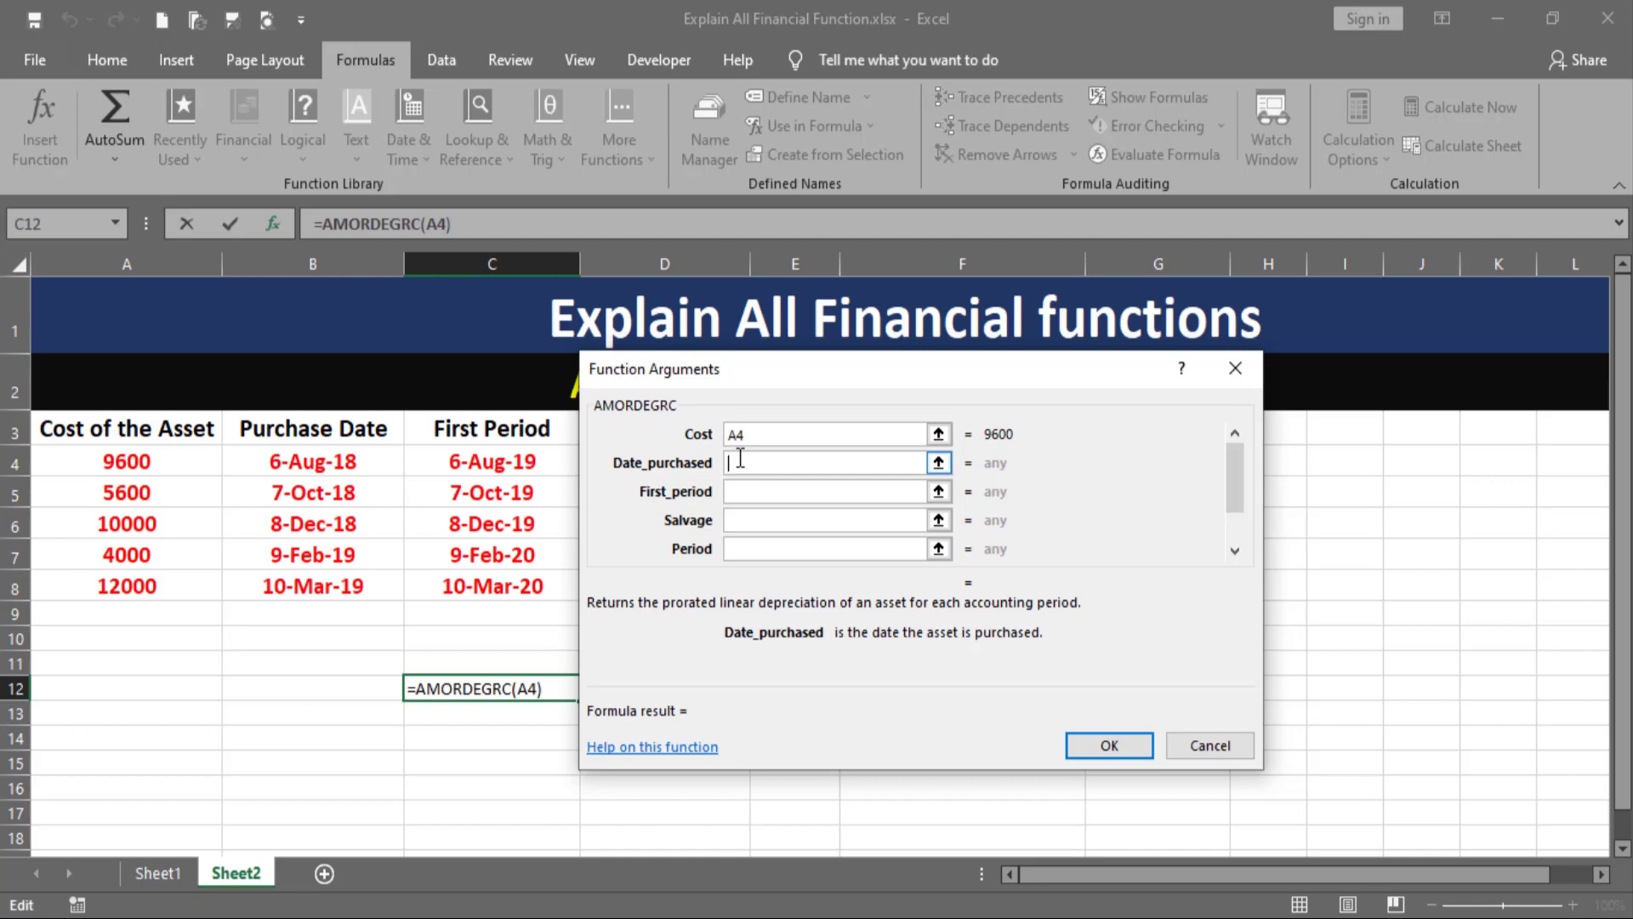
click(311, 464)
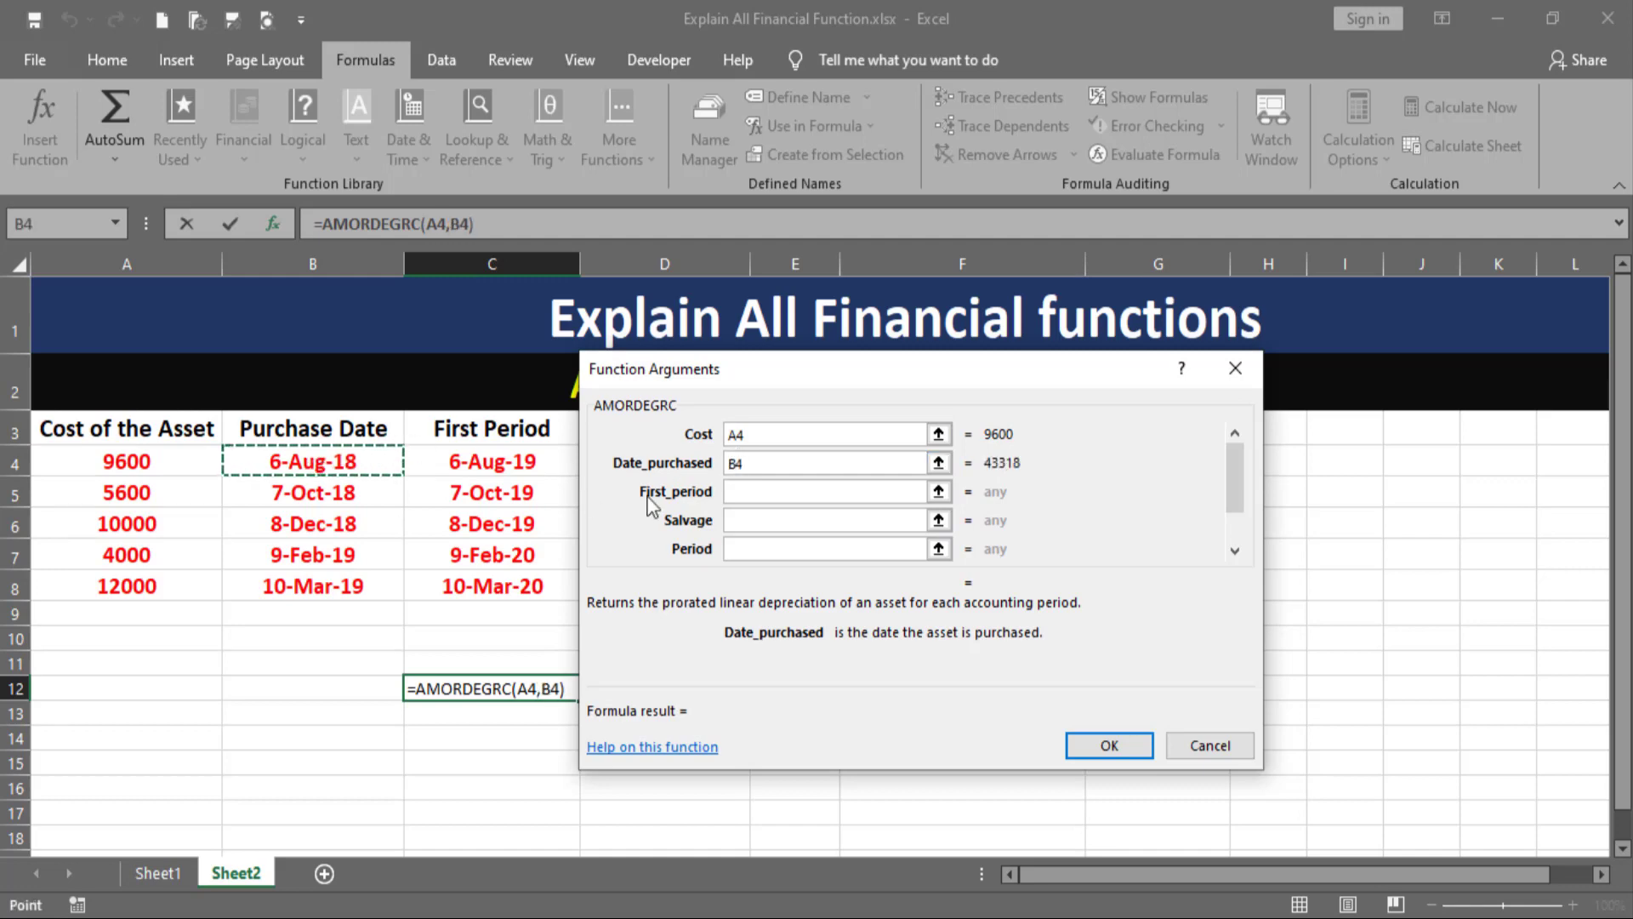
click(738, 491)
click(490, 464)
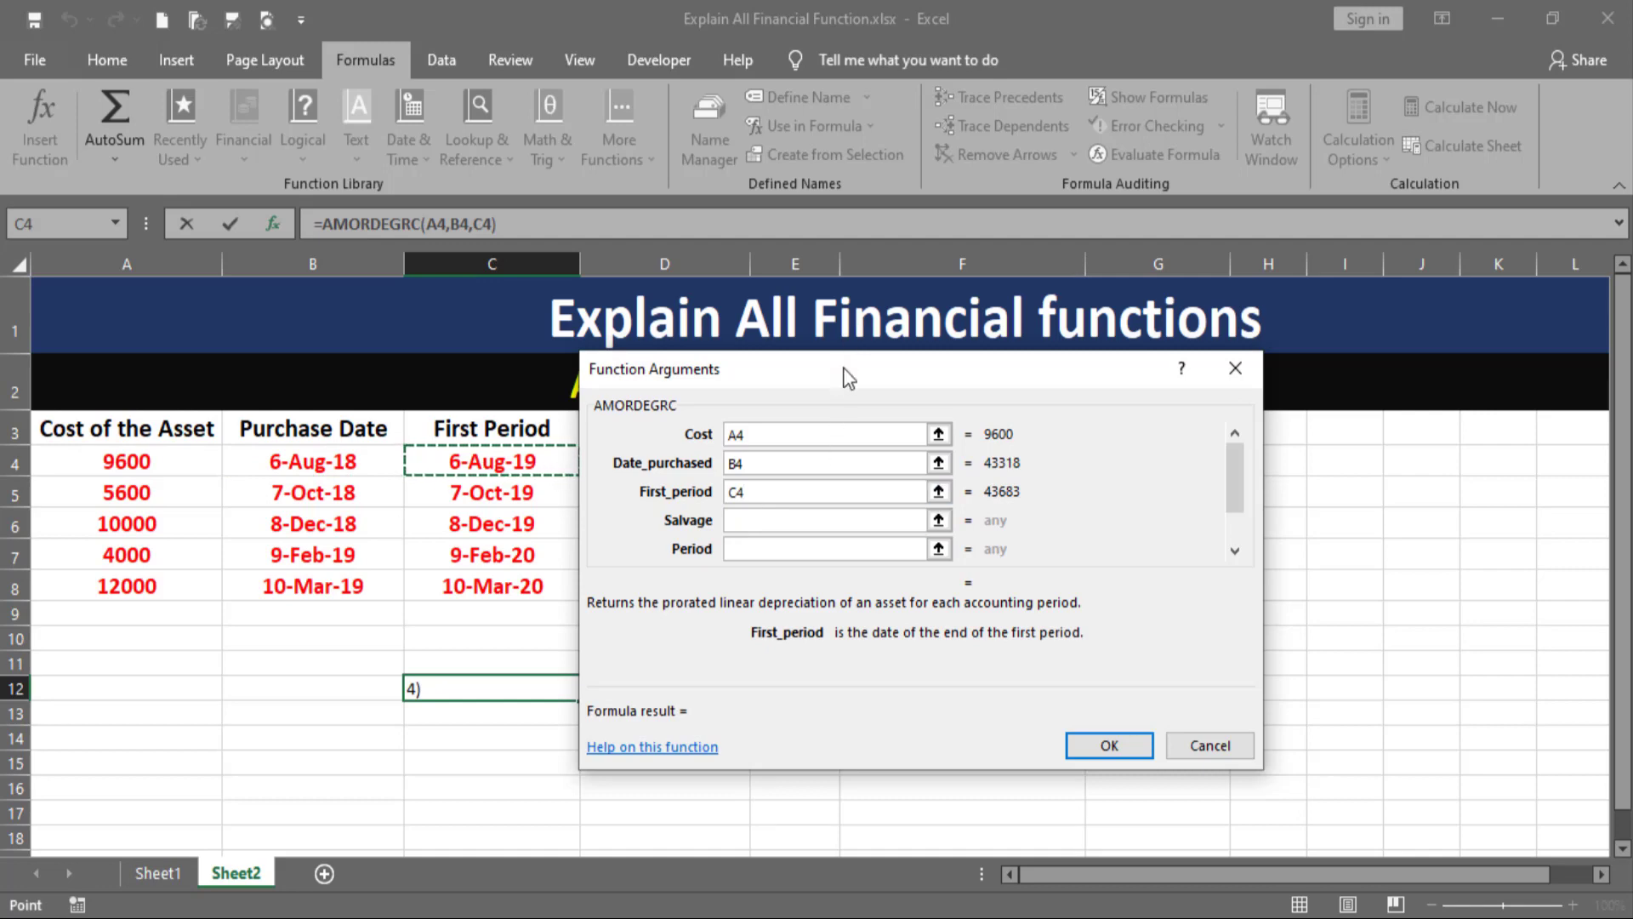
Set Salvage to D4 and Period to E4, then confirm, triggering a too-few-arguments warning
drag(848, 377, 826, 519)
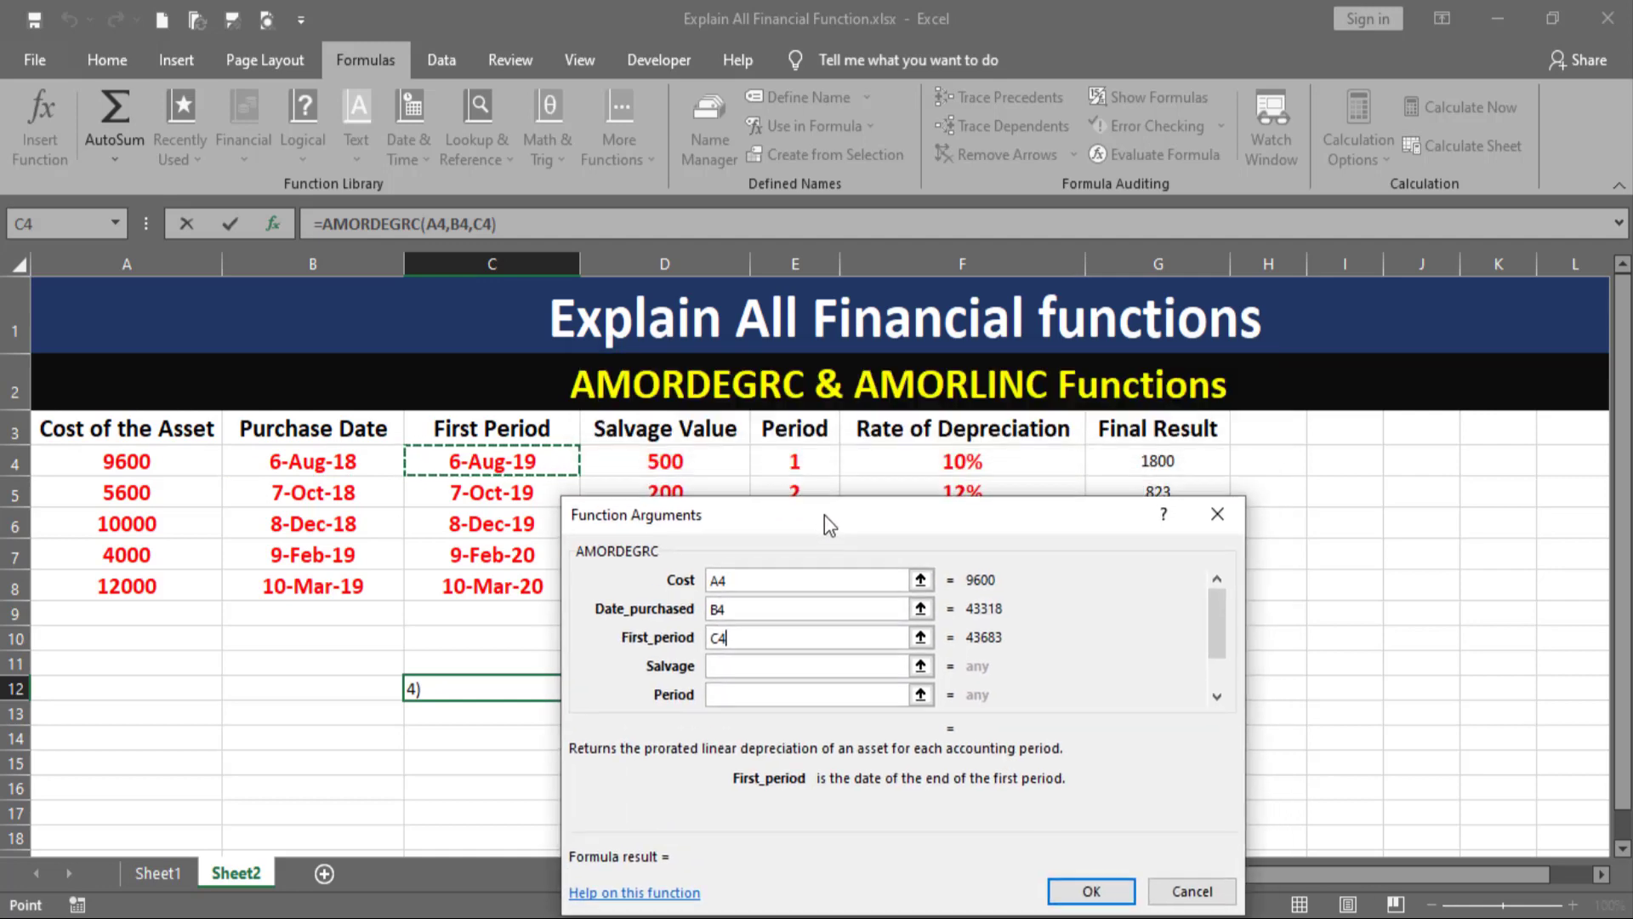
click(769, 662)
click(676, 460)
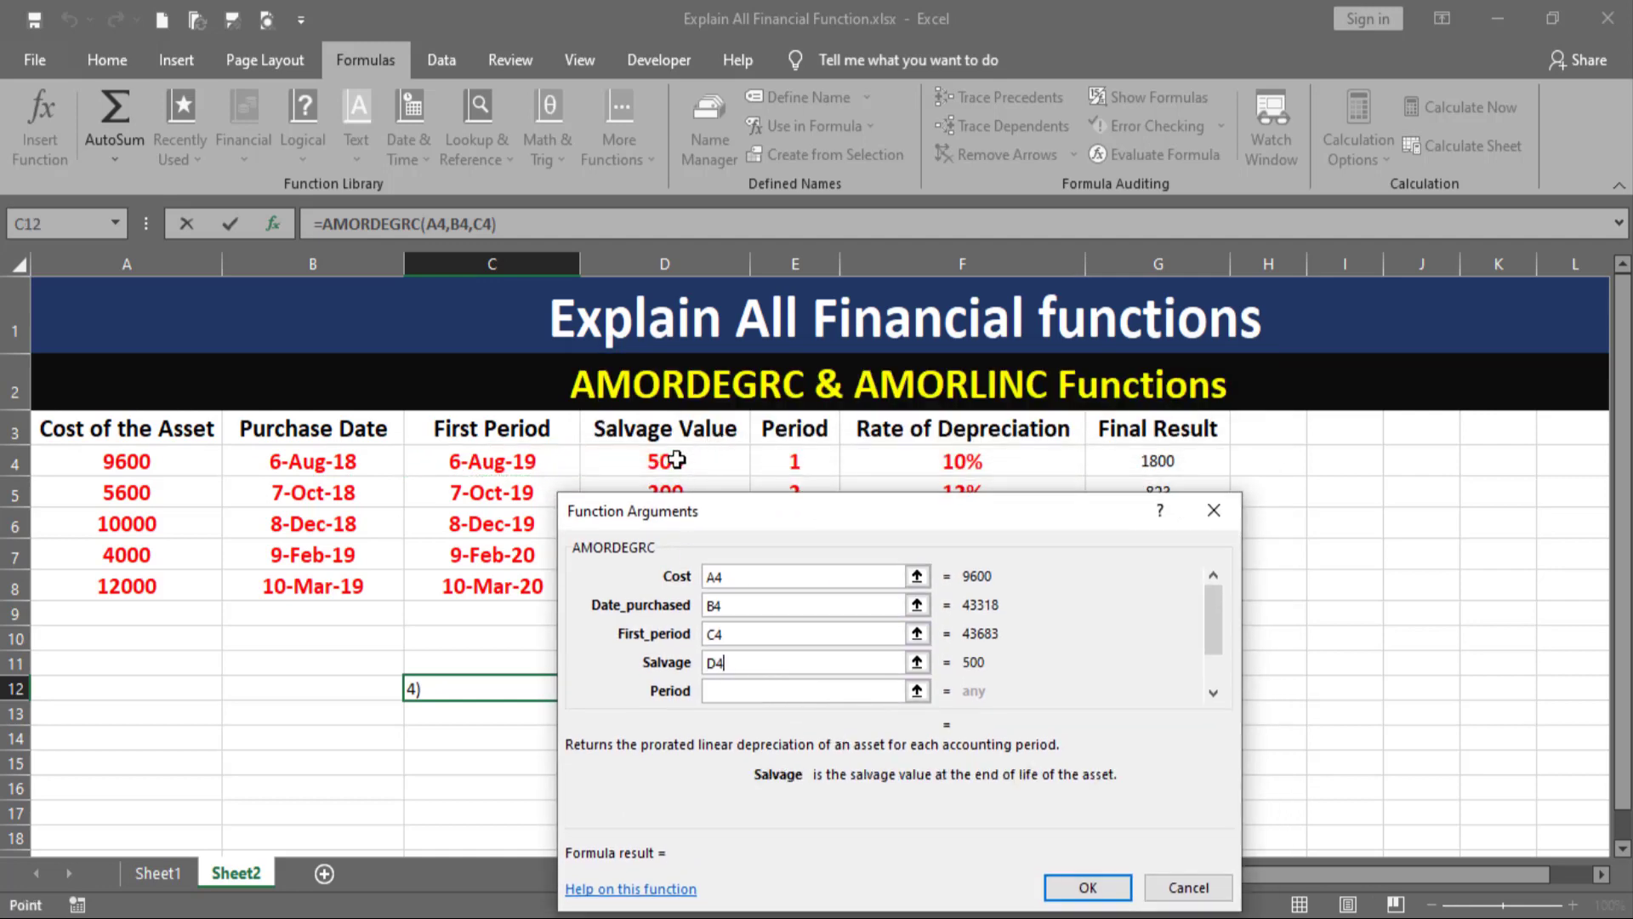
click(740, 691)
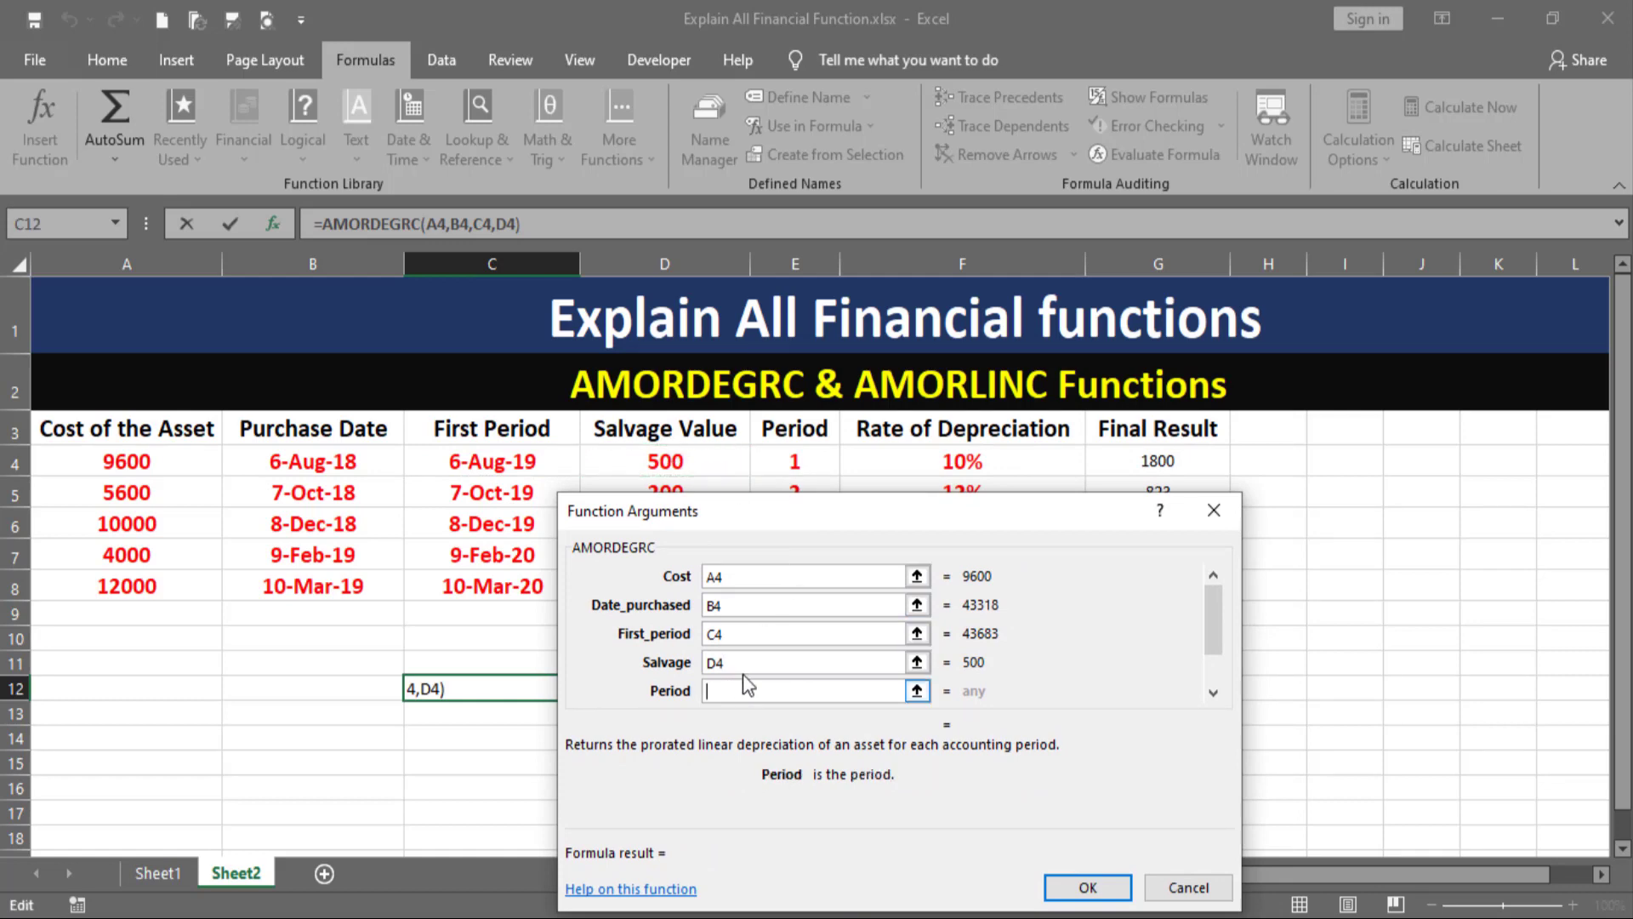
click(814, 466)
mouse_move(916, 512)
mouse_down()
mouse_move(1359, 391)
mouse_move(1365, 298)
mouse_up()
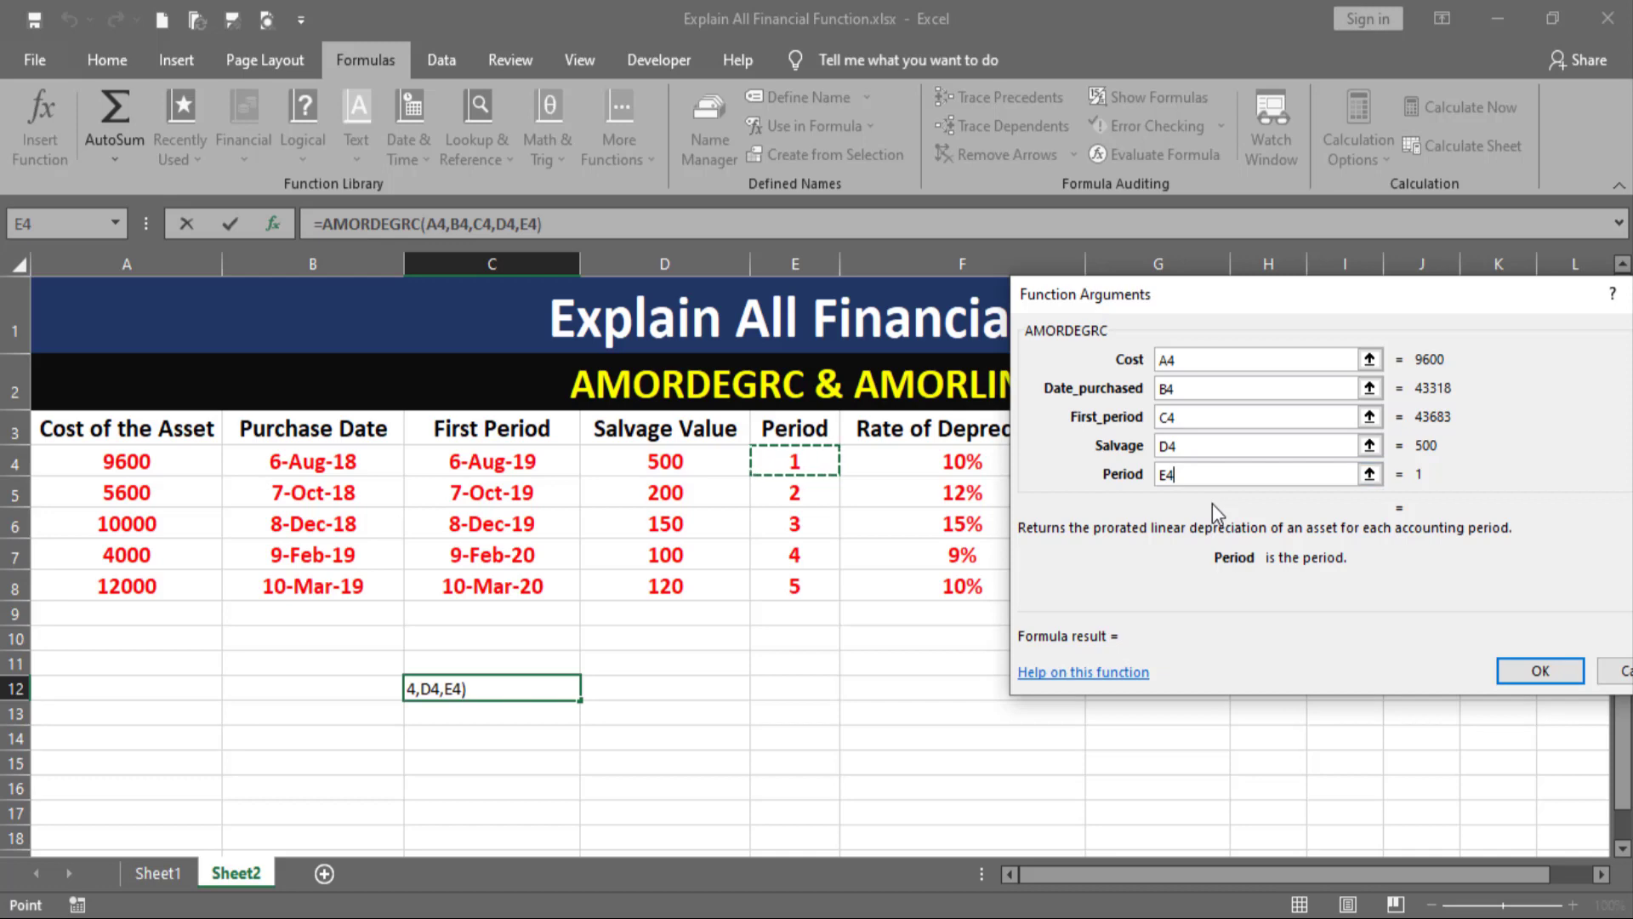
drag(1218, 325, 1211, 259)
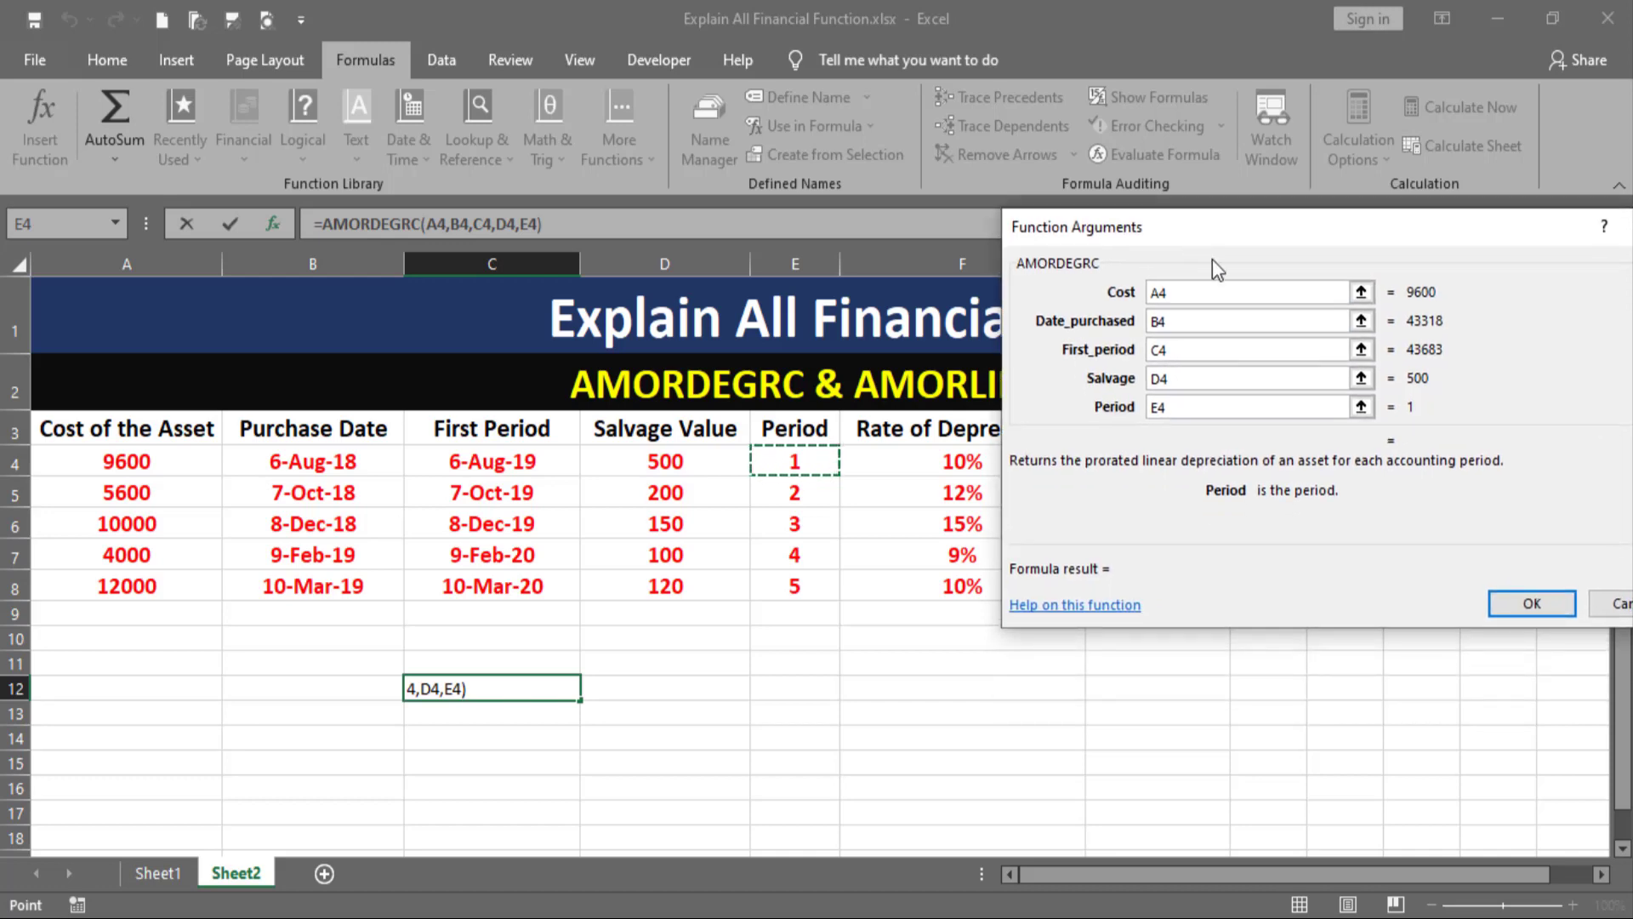
click(1526, 604)
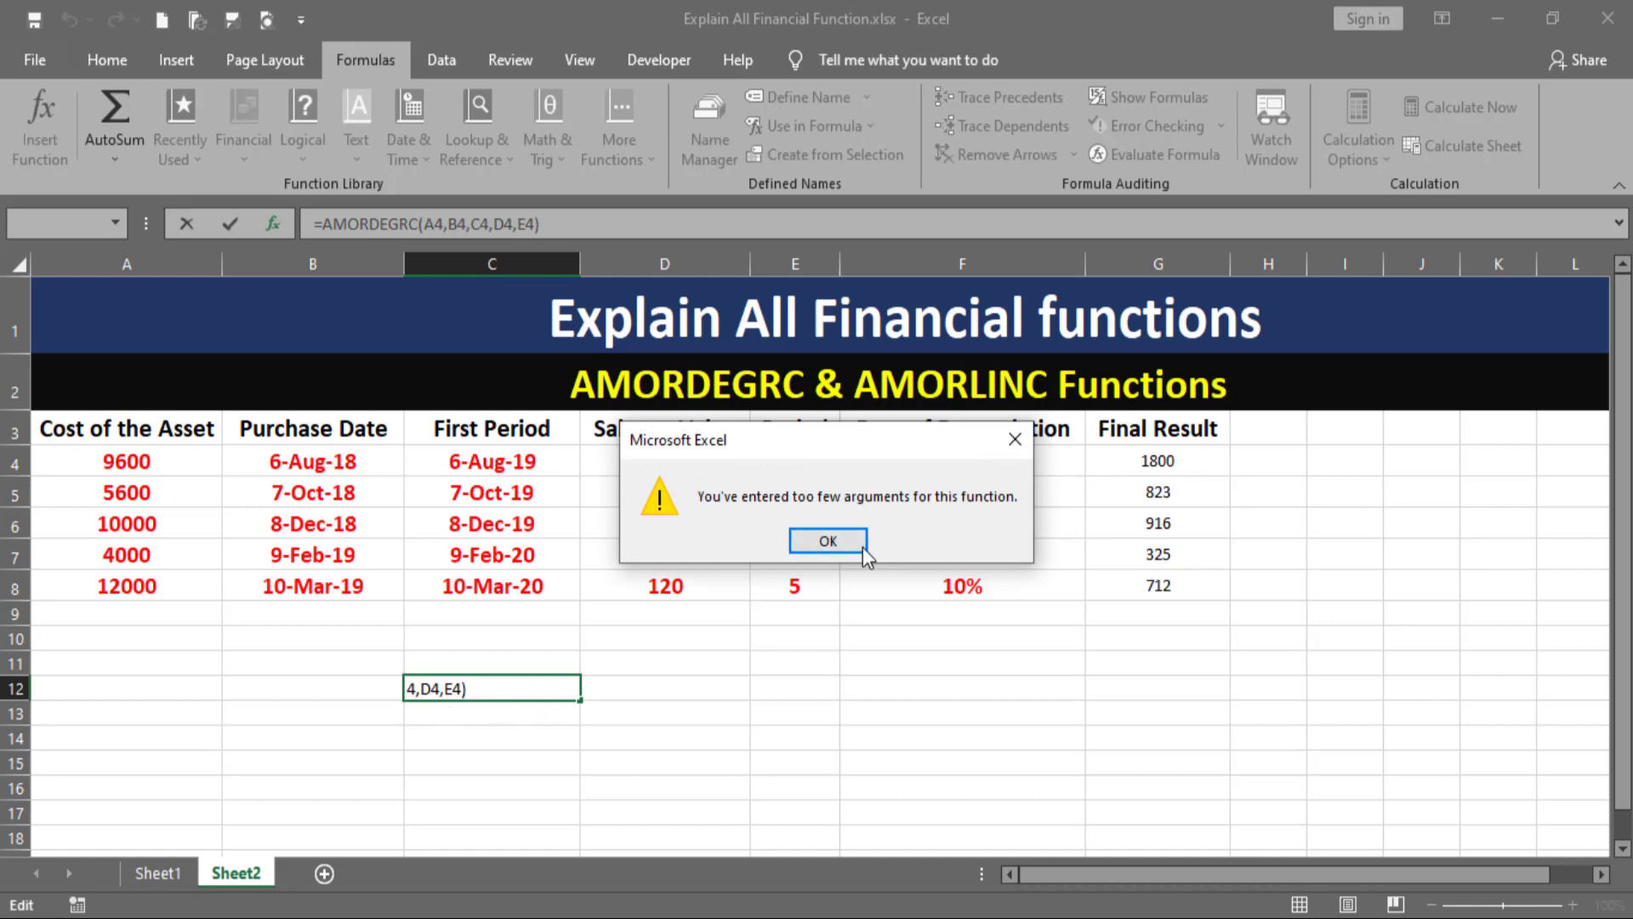
Dismiss the warning and append ,F4 after E4 in the formula bar so C12 returns 1800
click(828, 541)
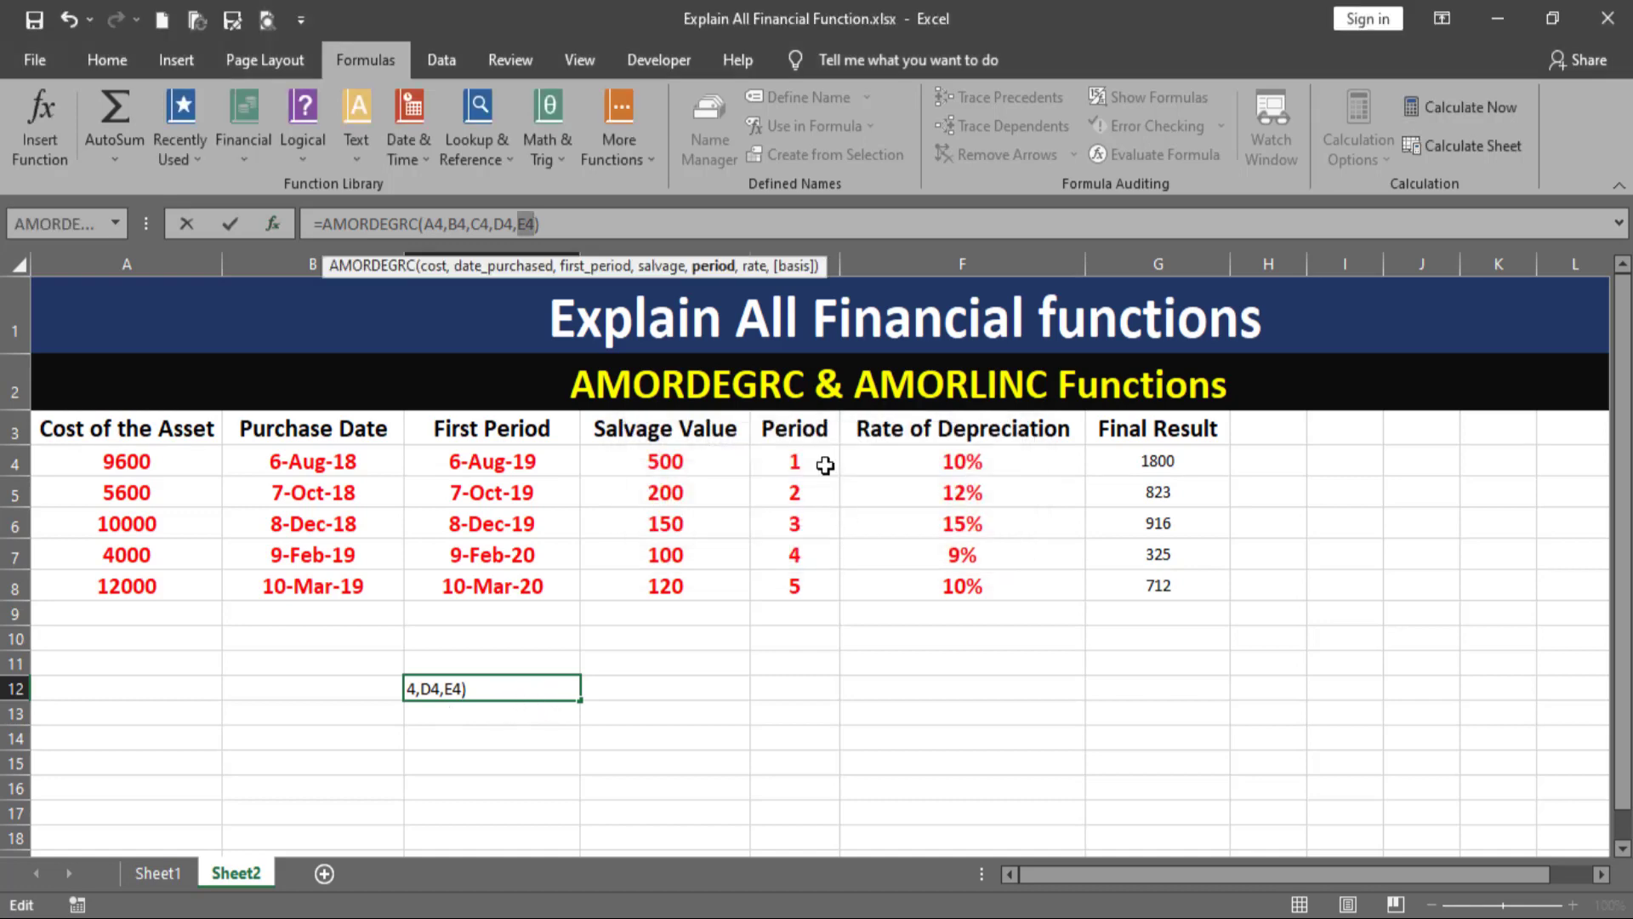
click(543, 224)
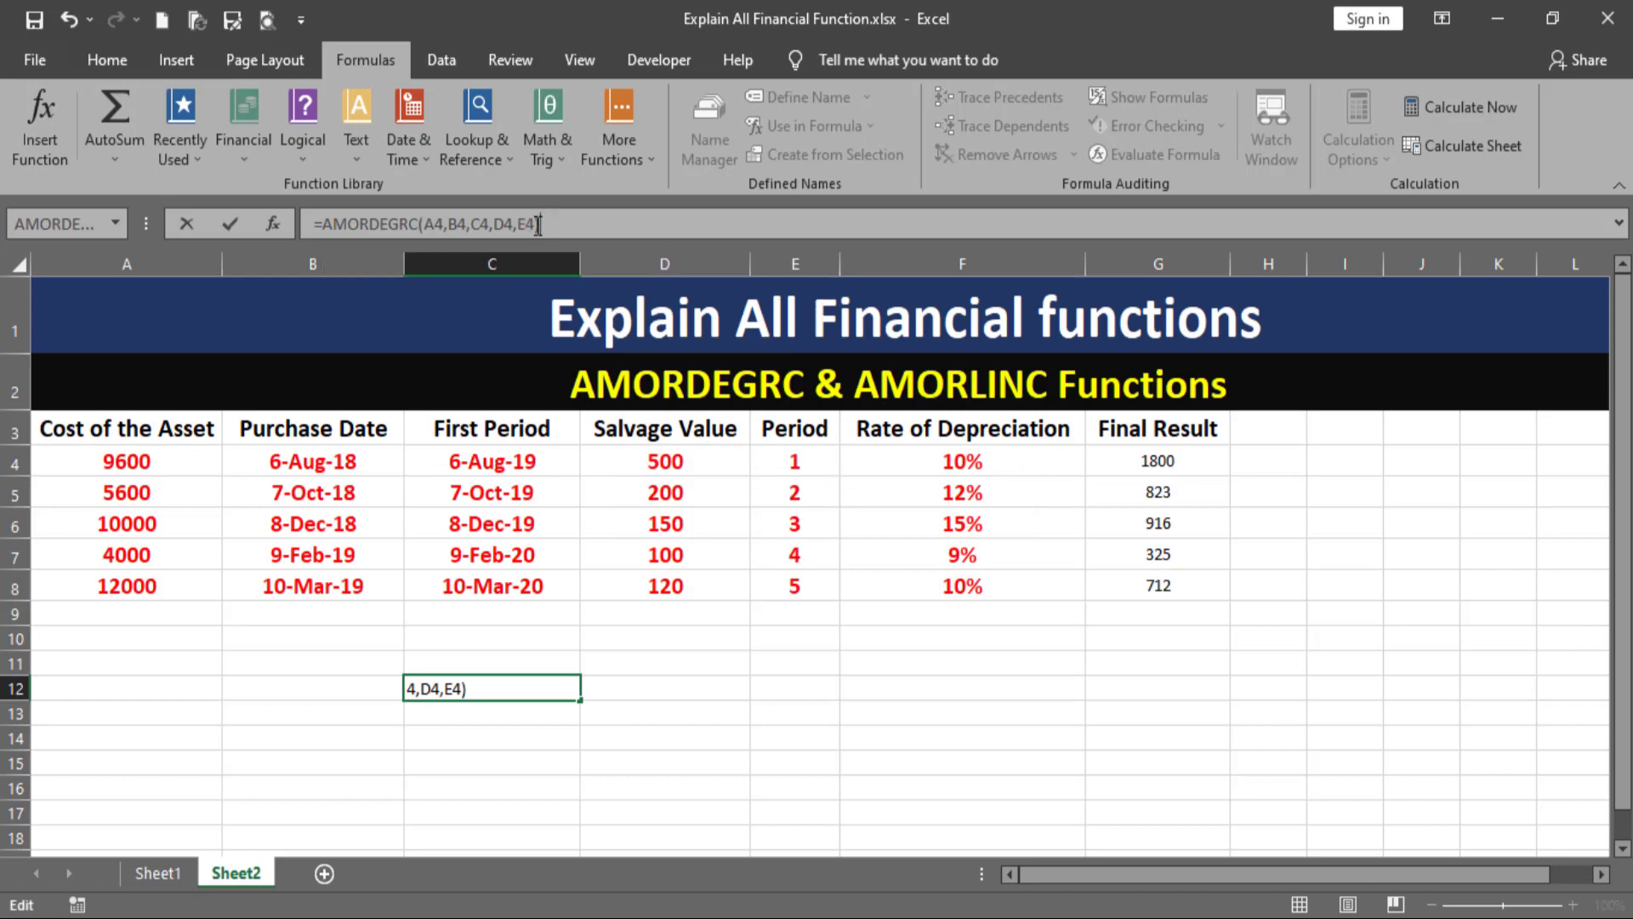
click(538, 223)
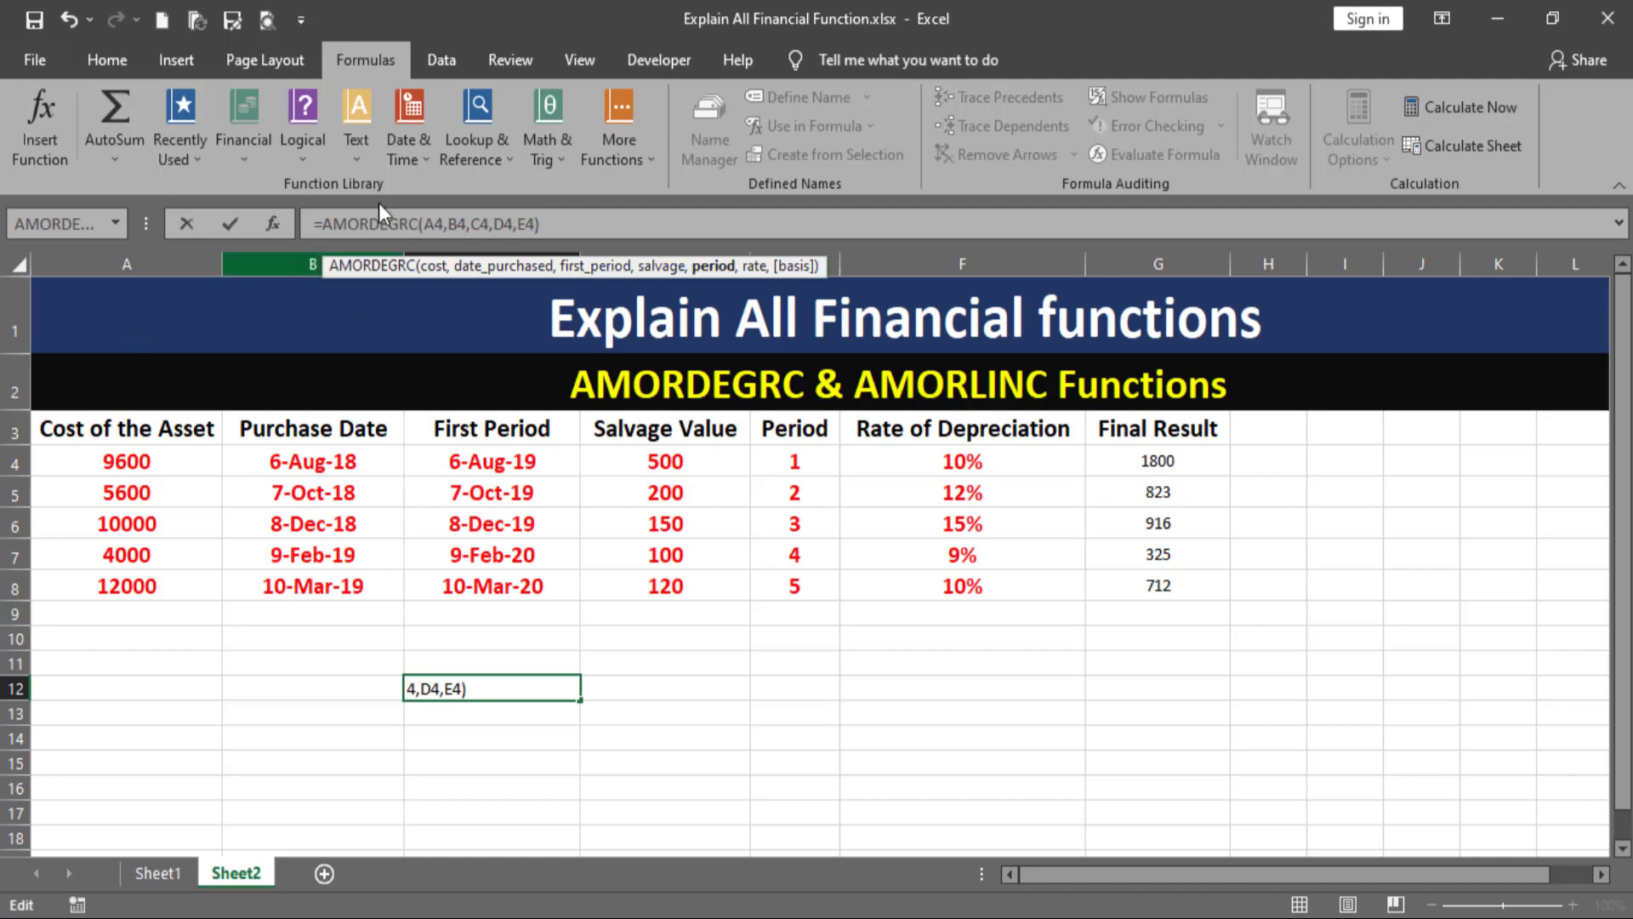
click(498, 223)
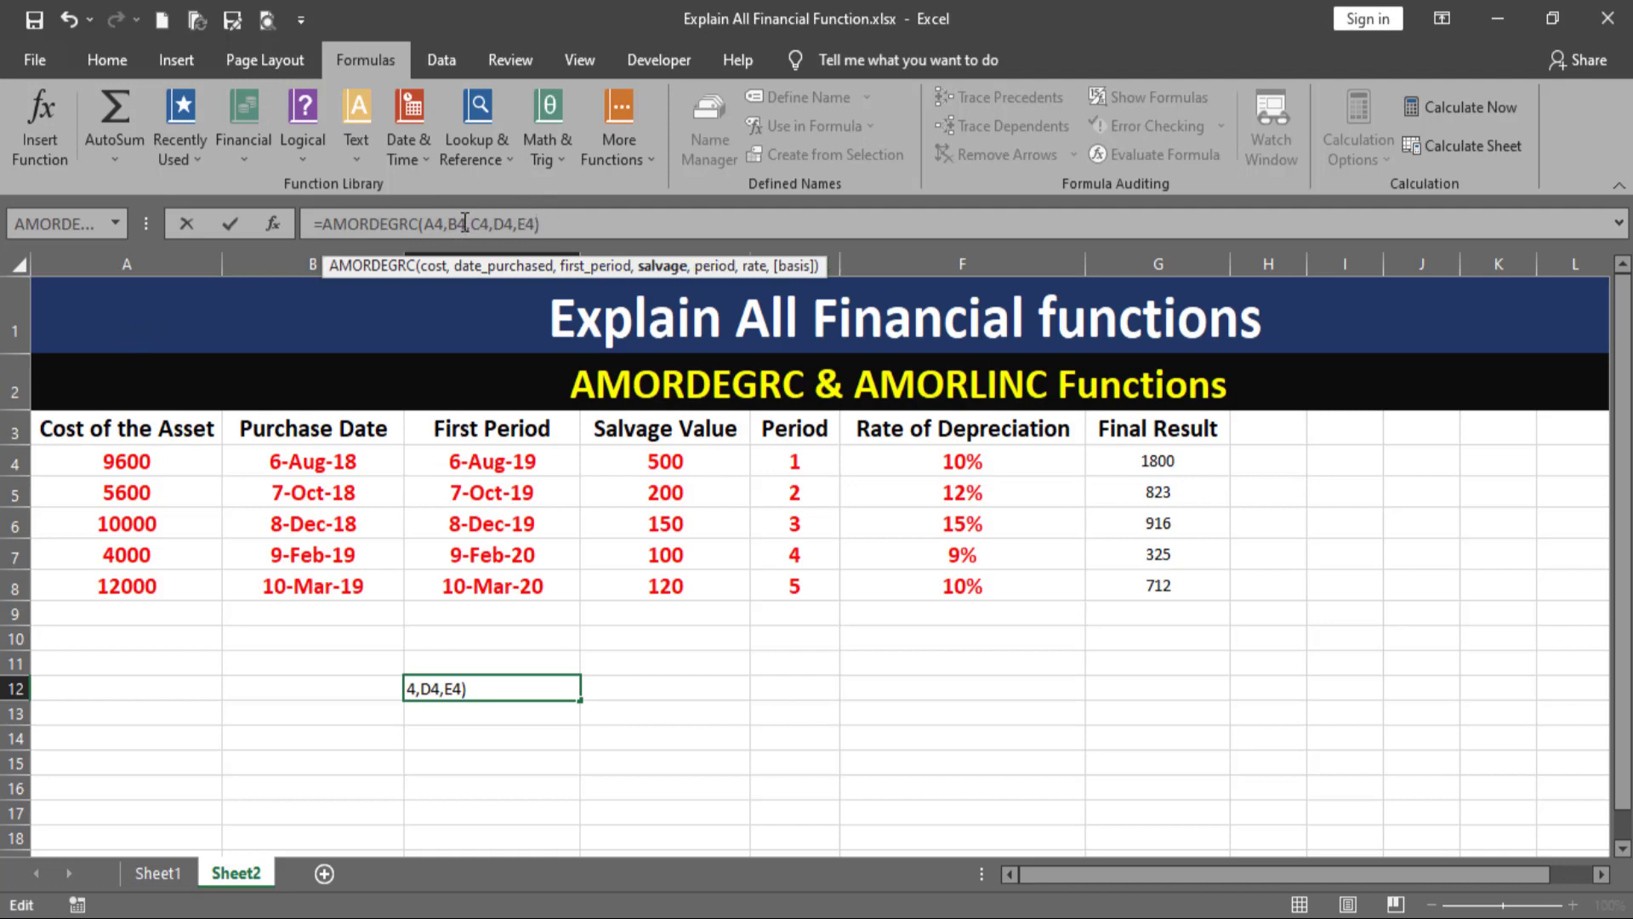
click(528, 223)
double_click(524, 223)
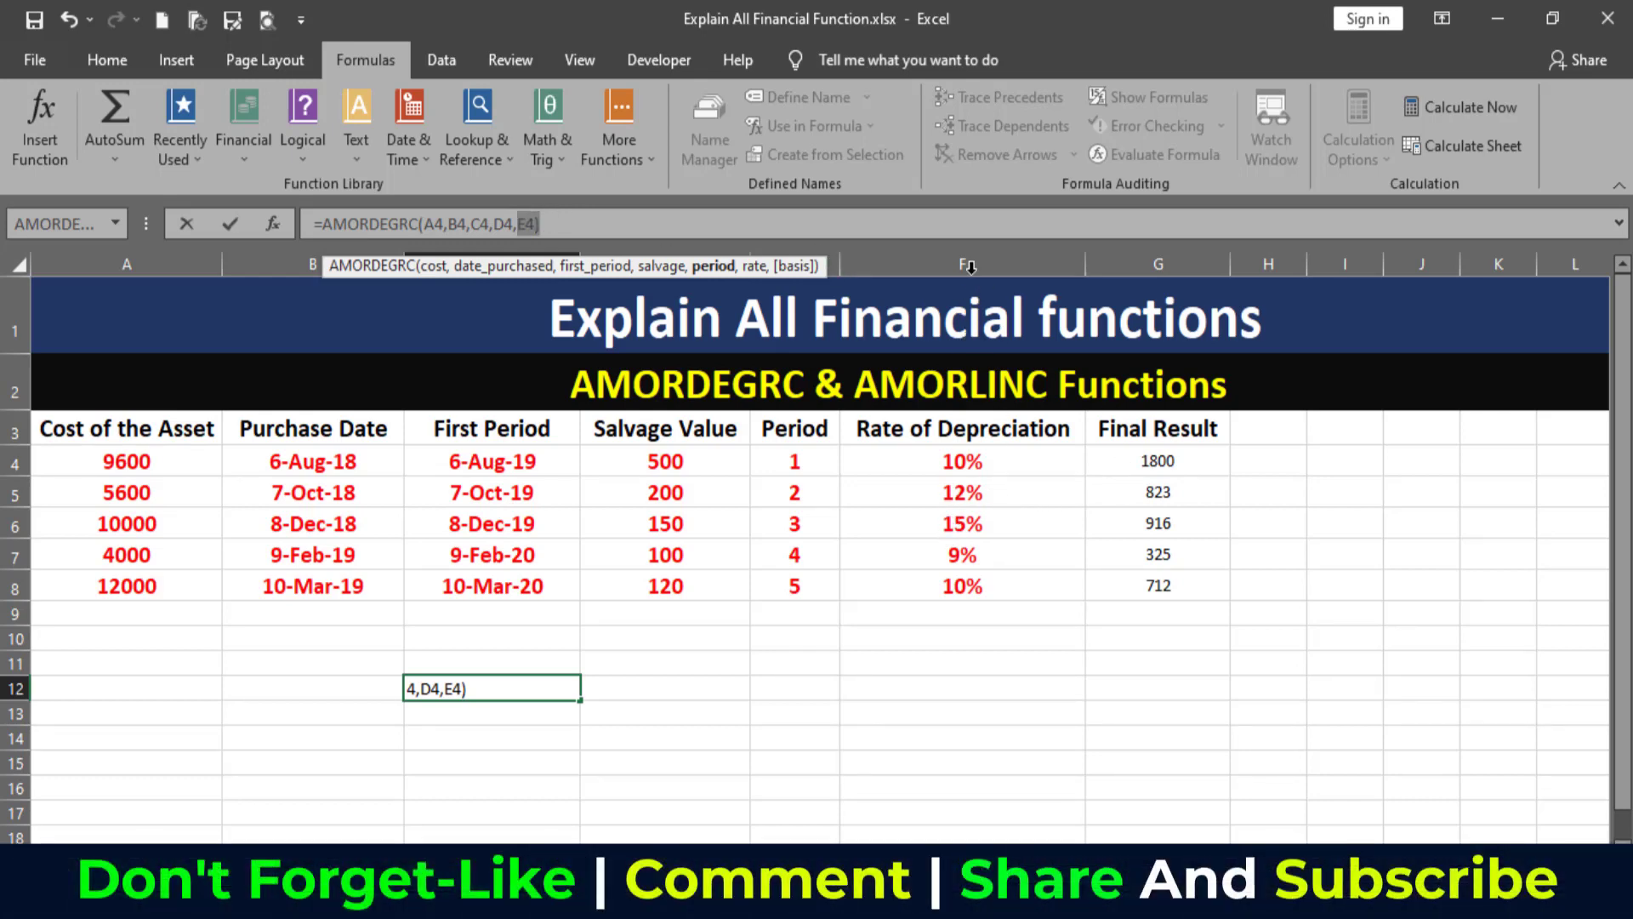
click(536, 223)
text(,)
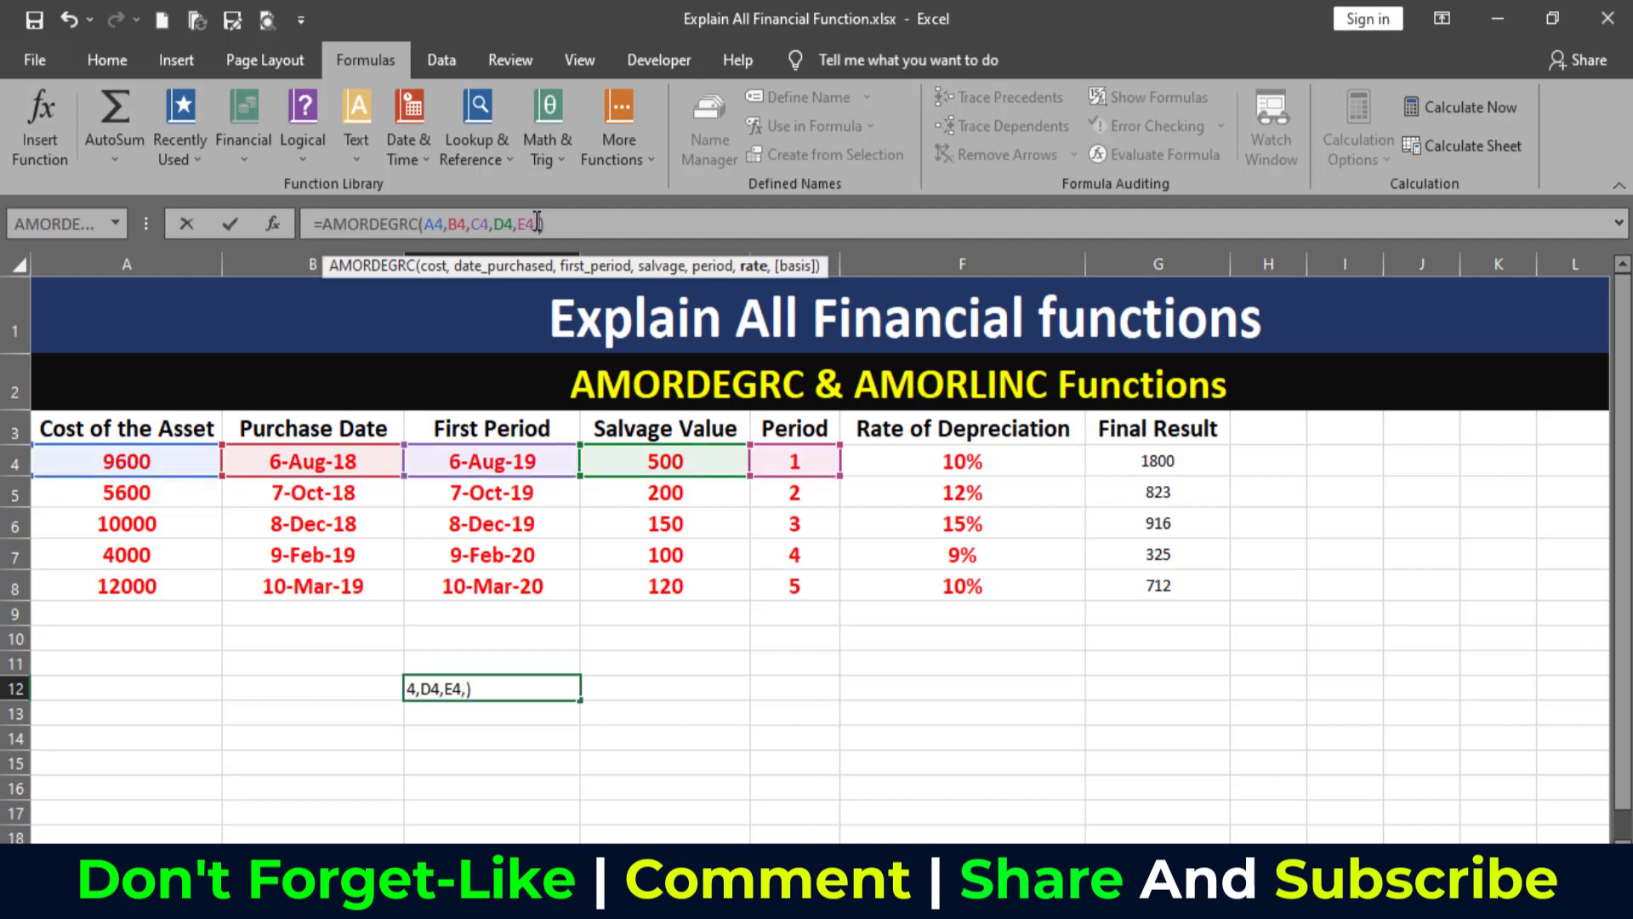
text(F)
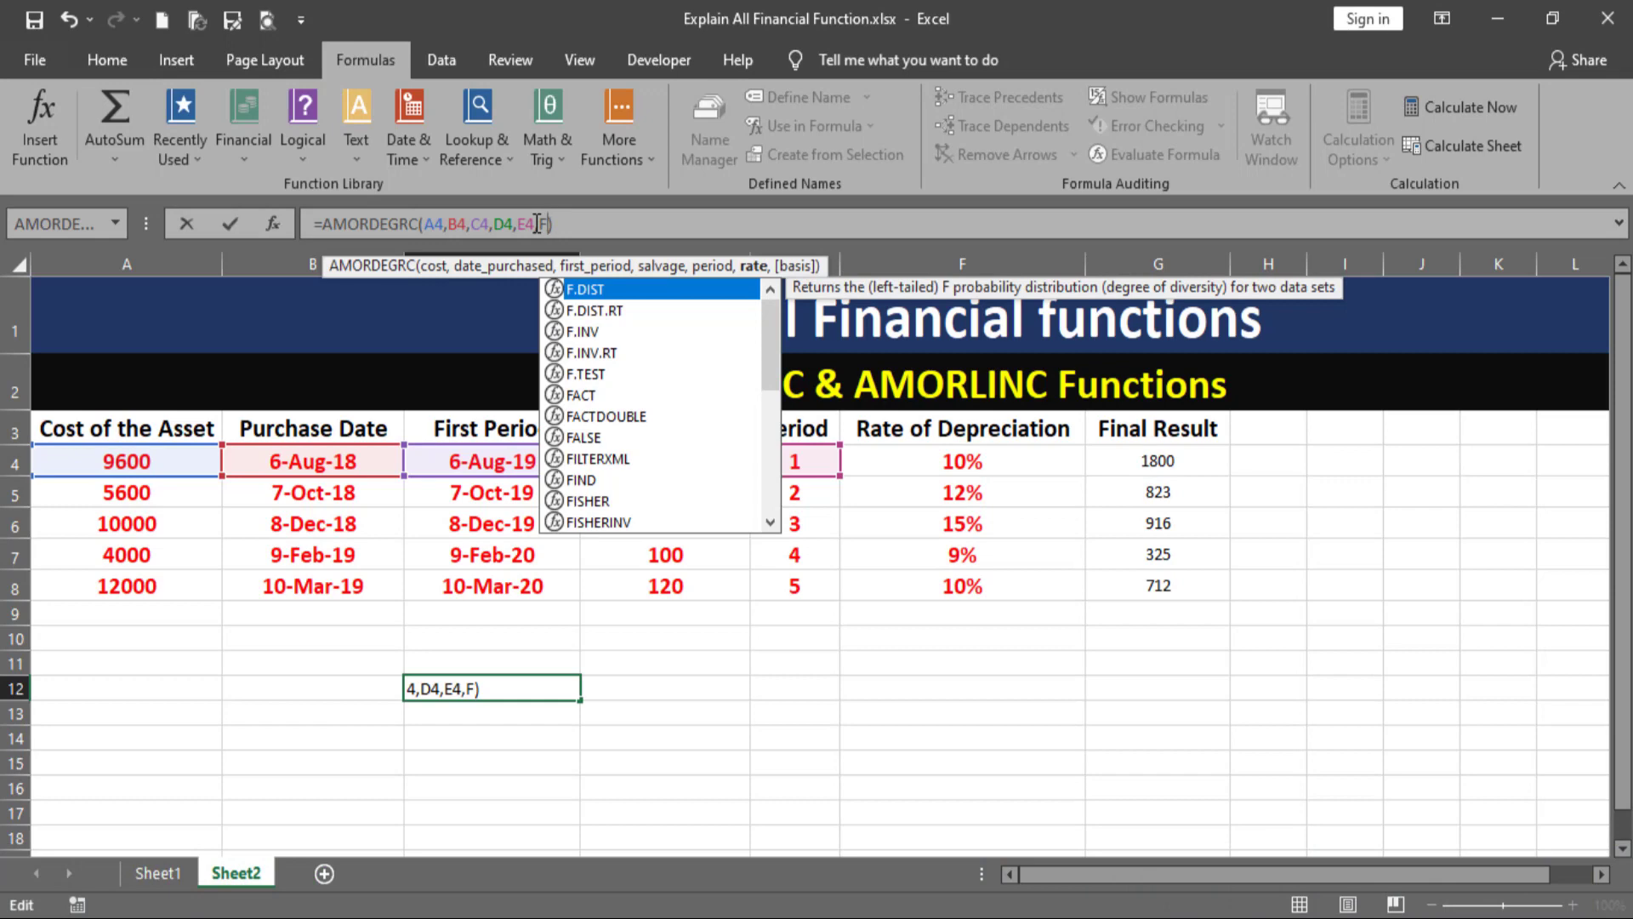
text(4)
key(Return)
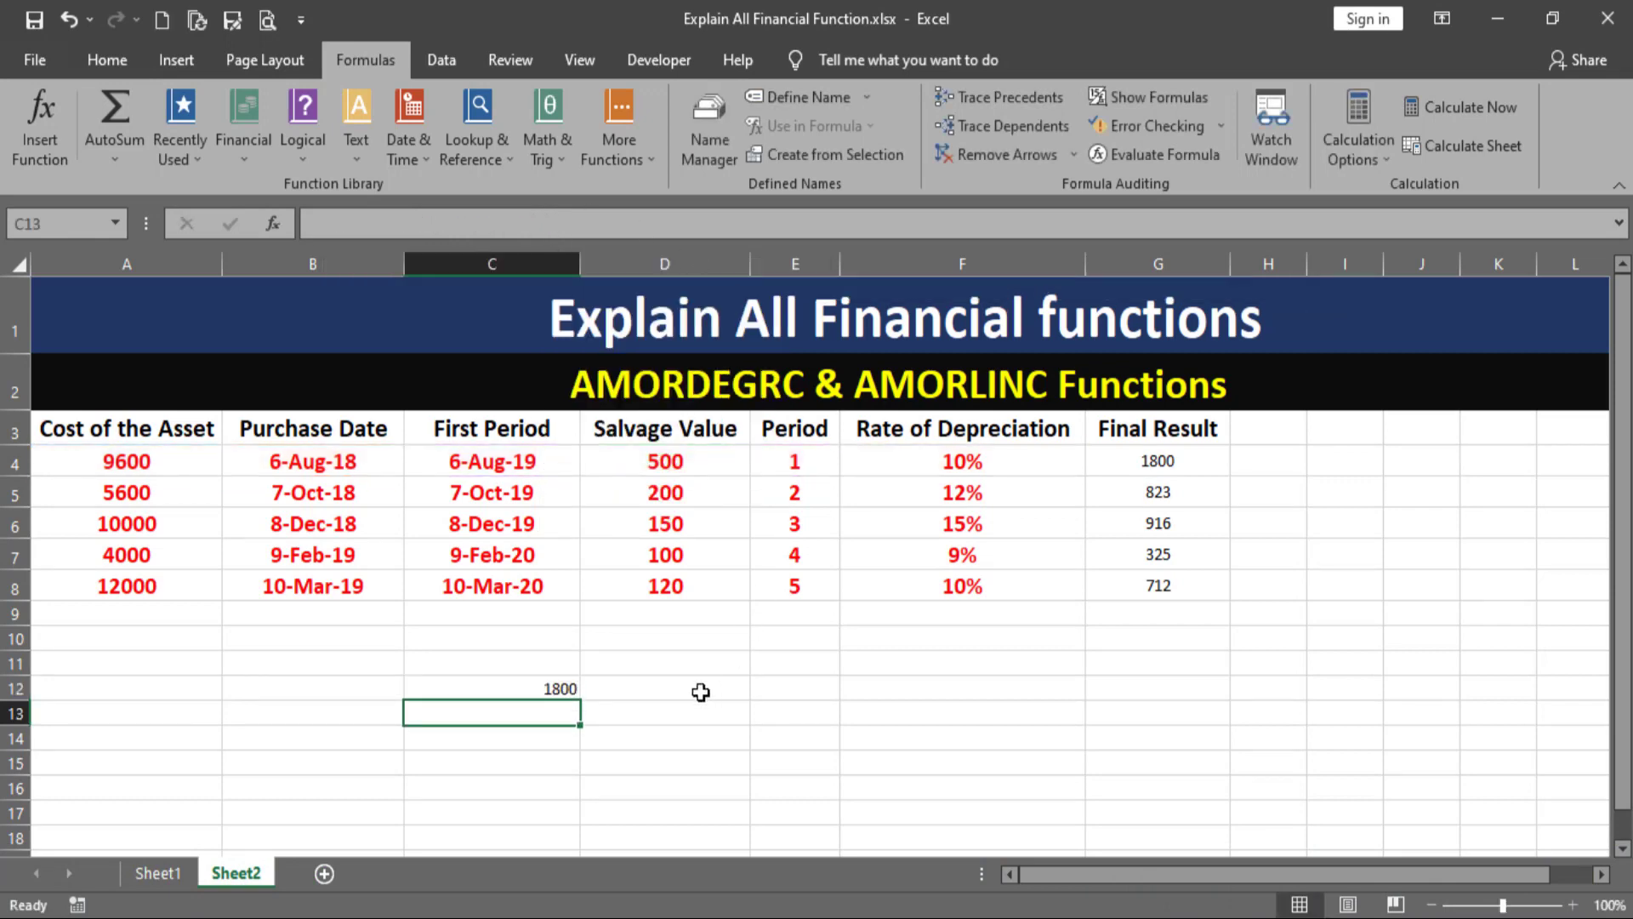
Reopen C12's AMORDEGRC arguments and confirm them so the formula returns 1800
click(547, 694)
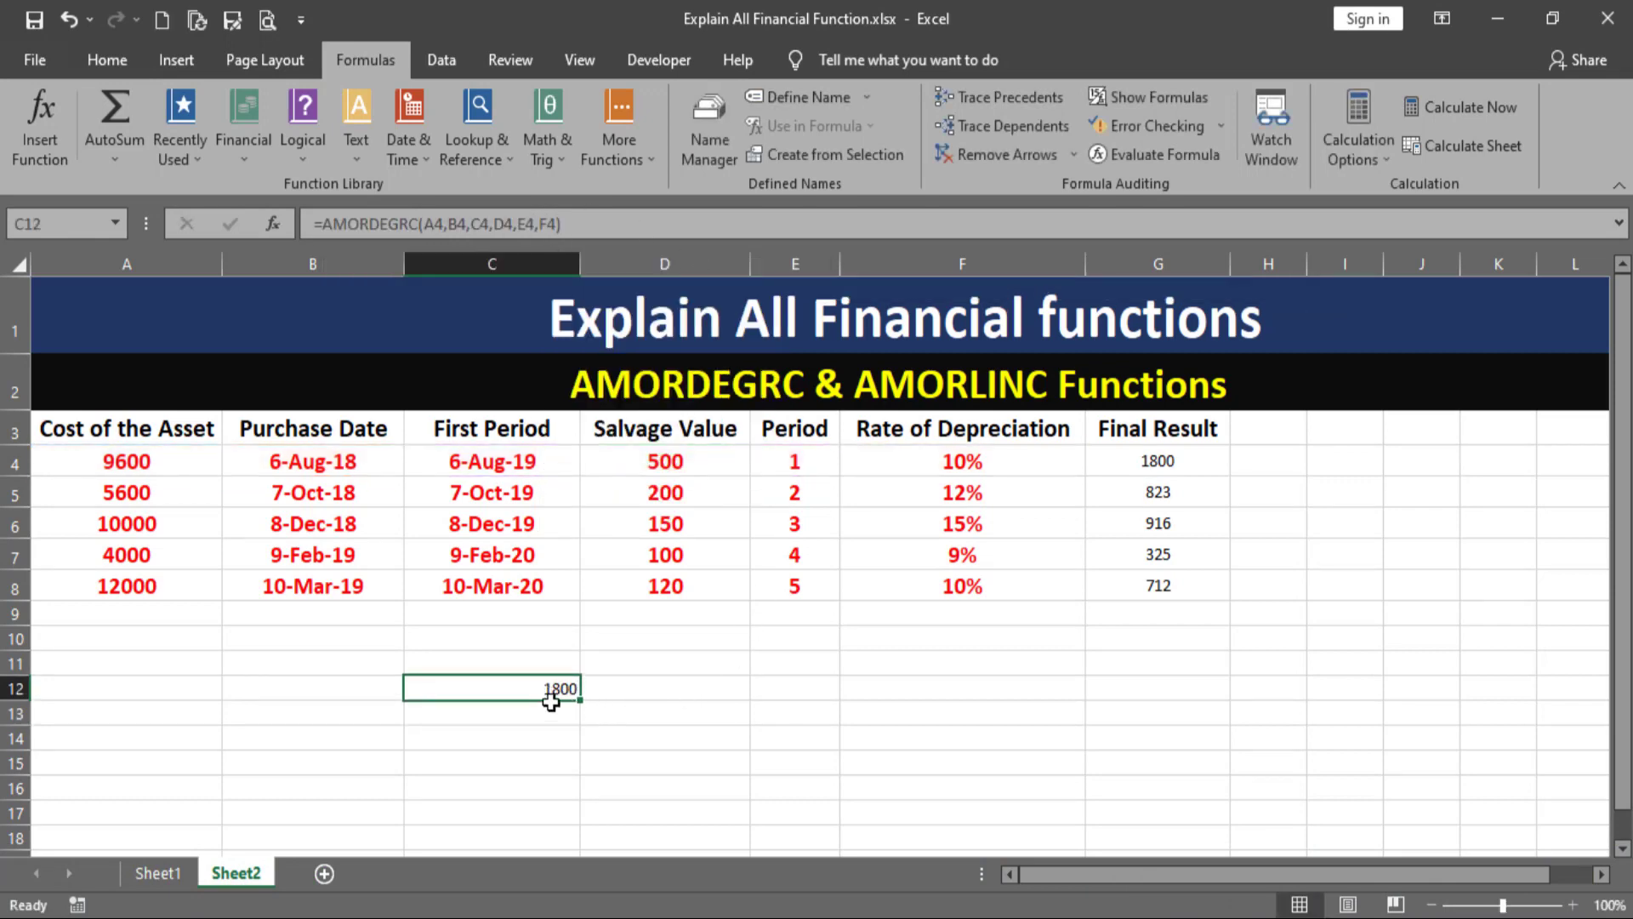
click(32, 124)
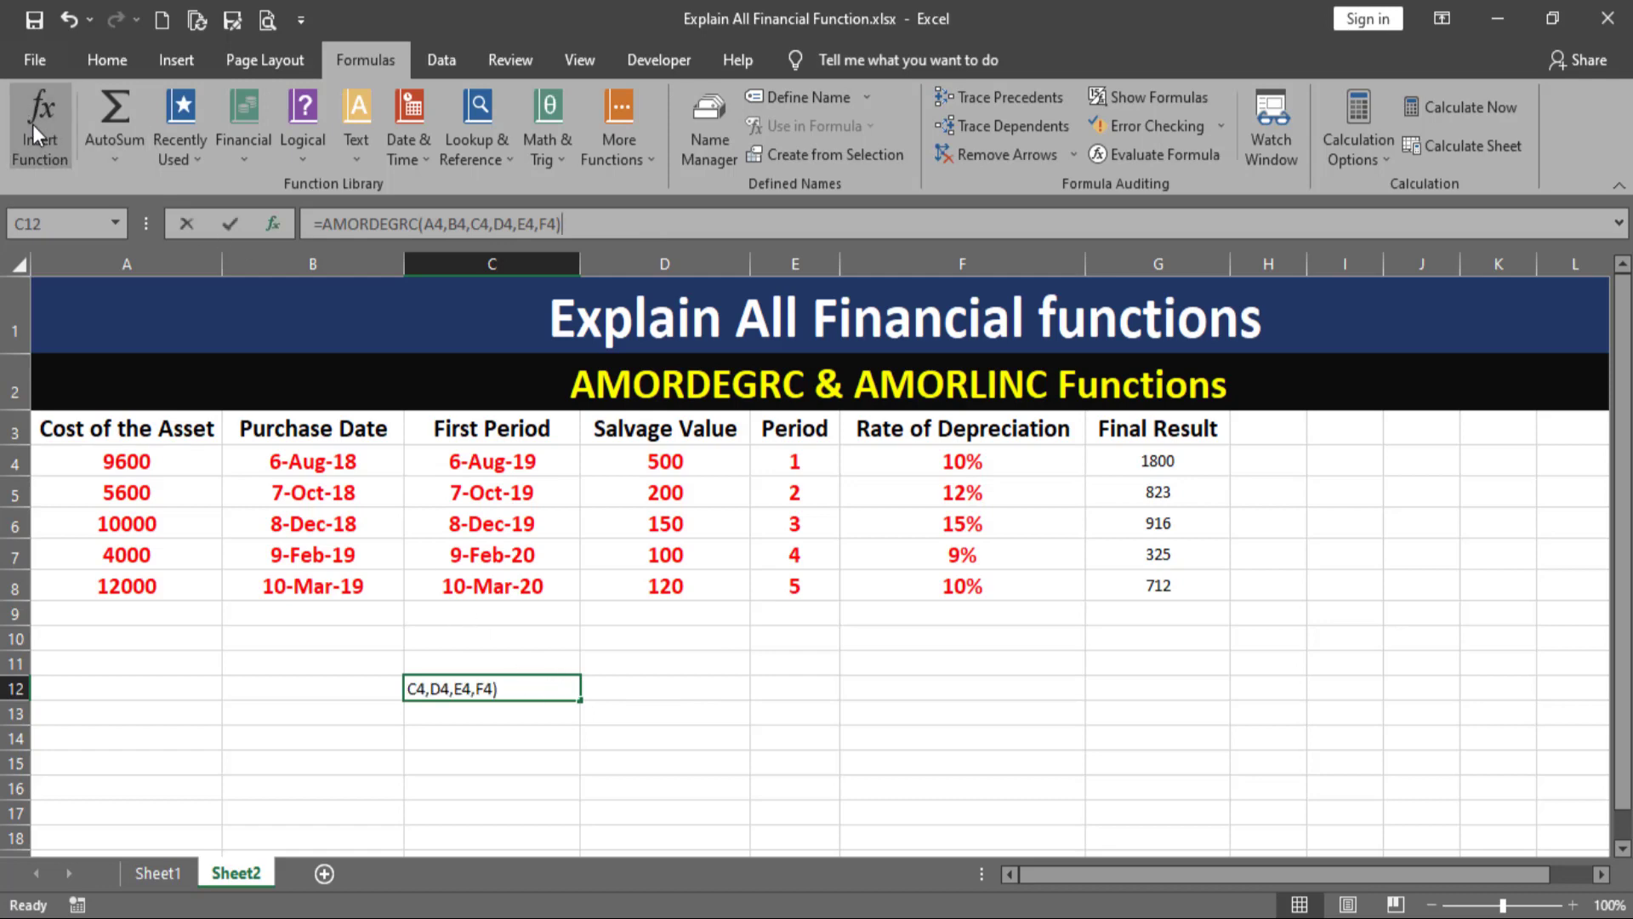
drag(1121, 241, 904, 241)
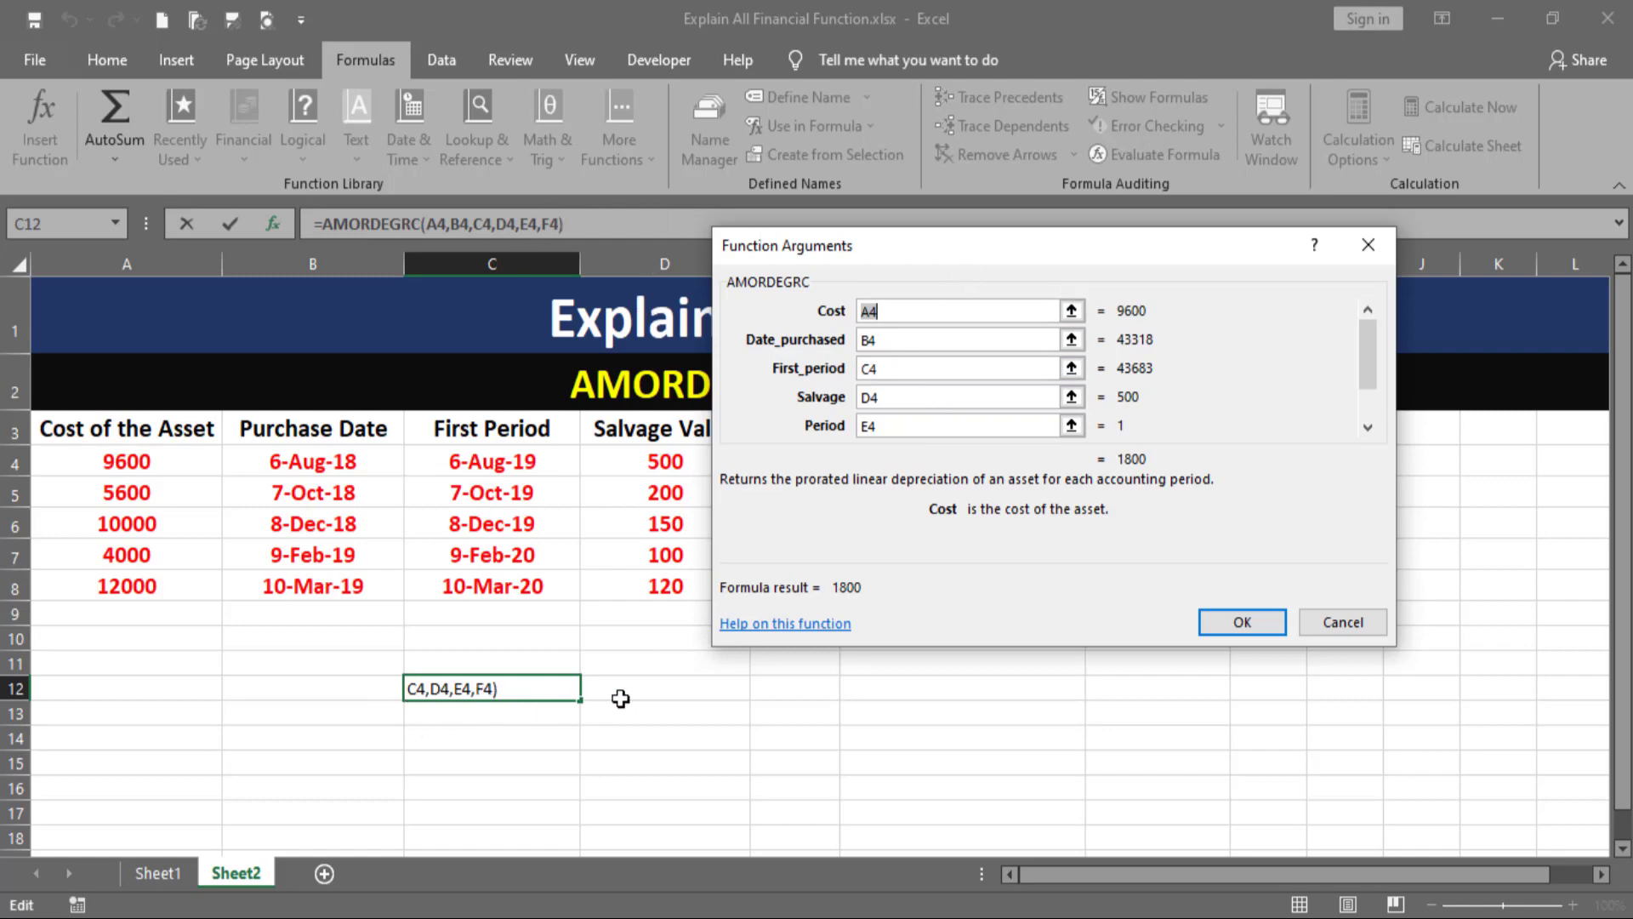
click(1332, 620)
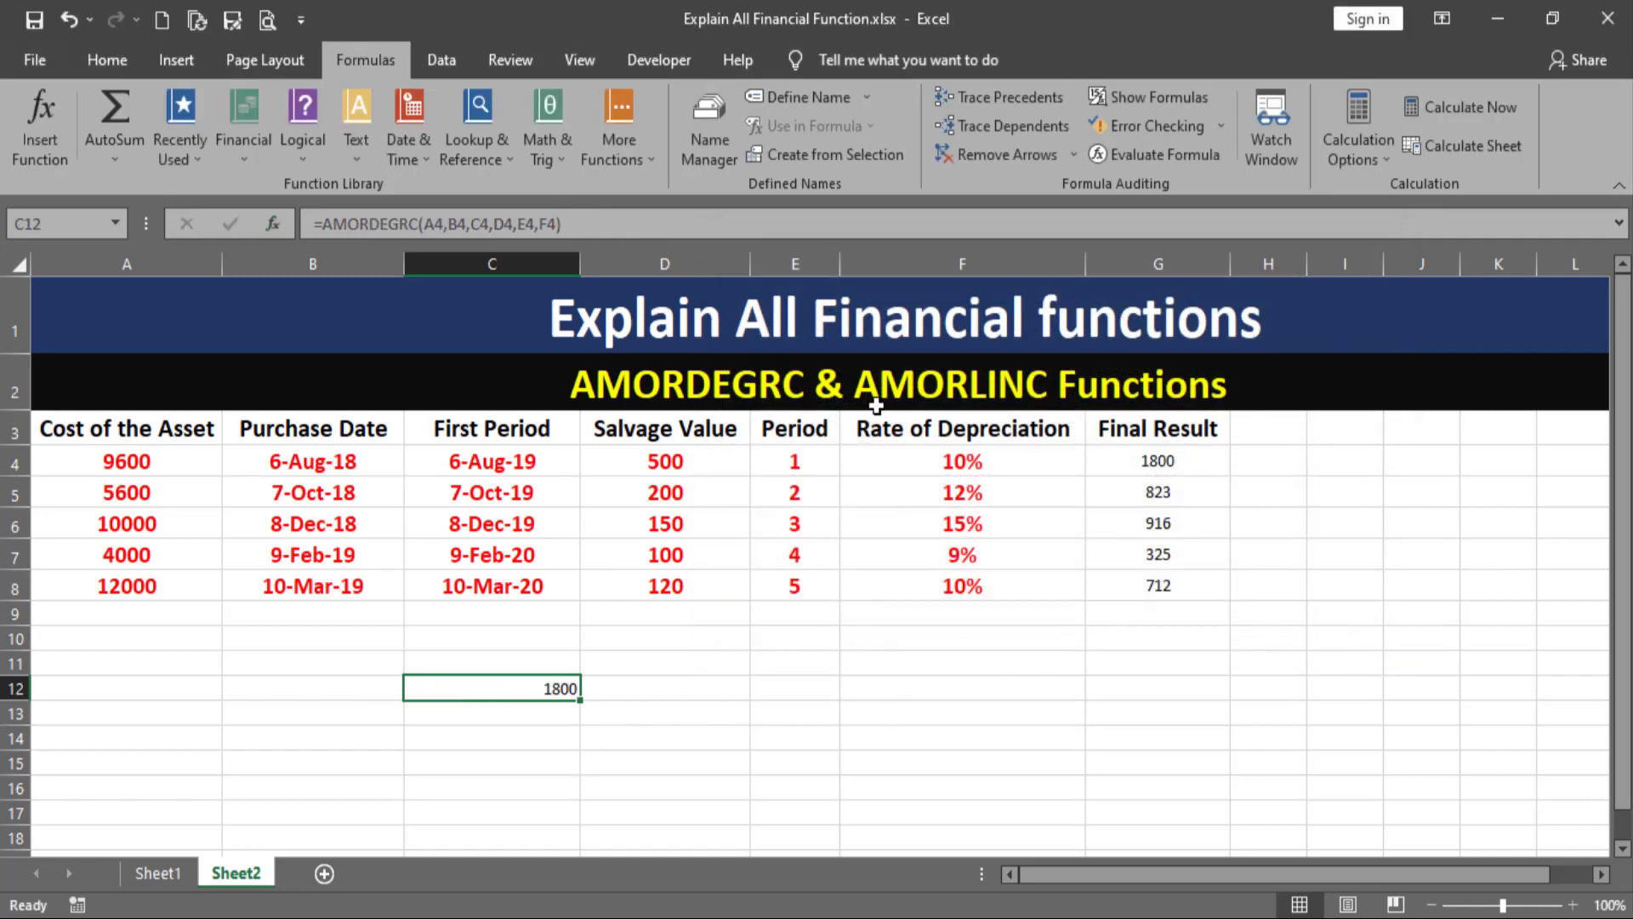
Start a new formula with = in cell H4, next to Final Result
click(928, 385)
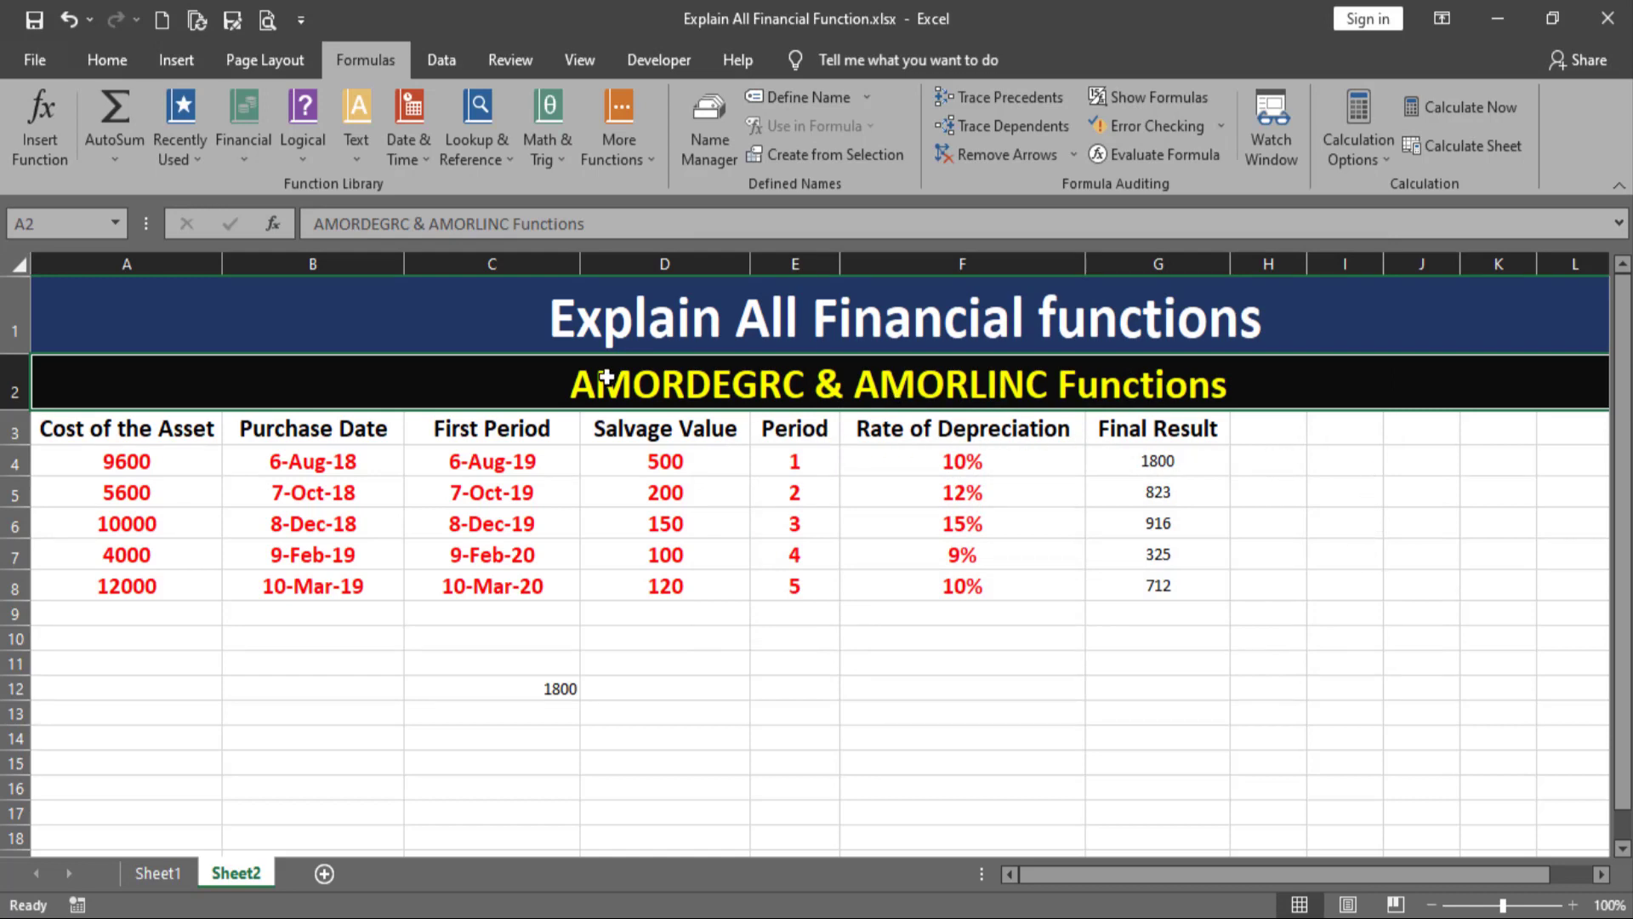
click(1279, 462)
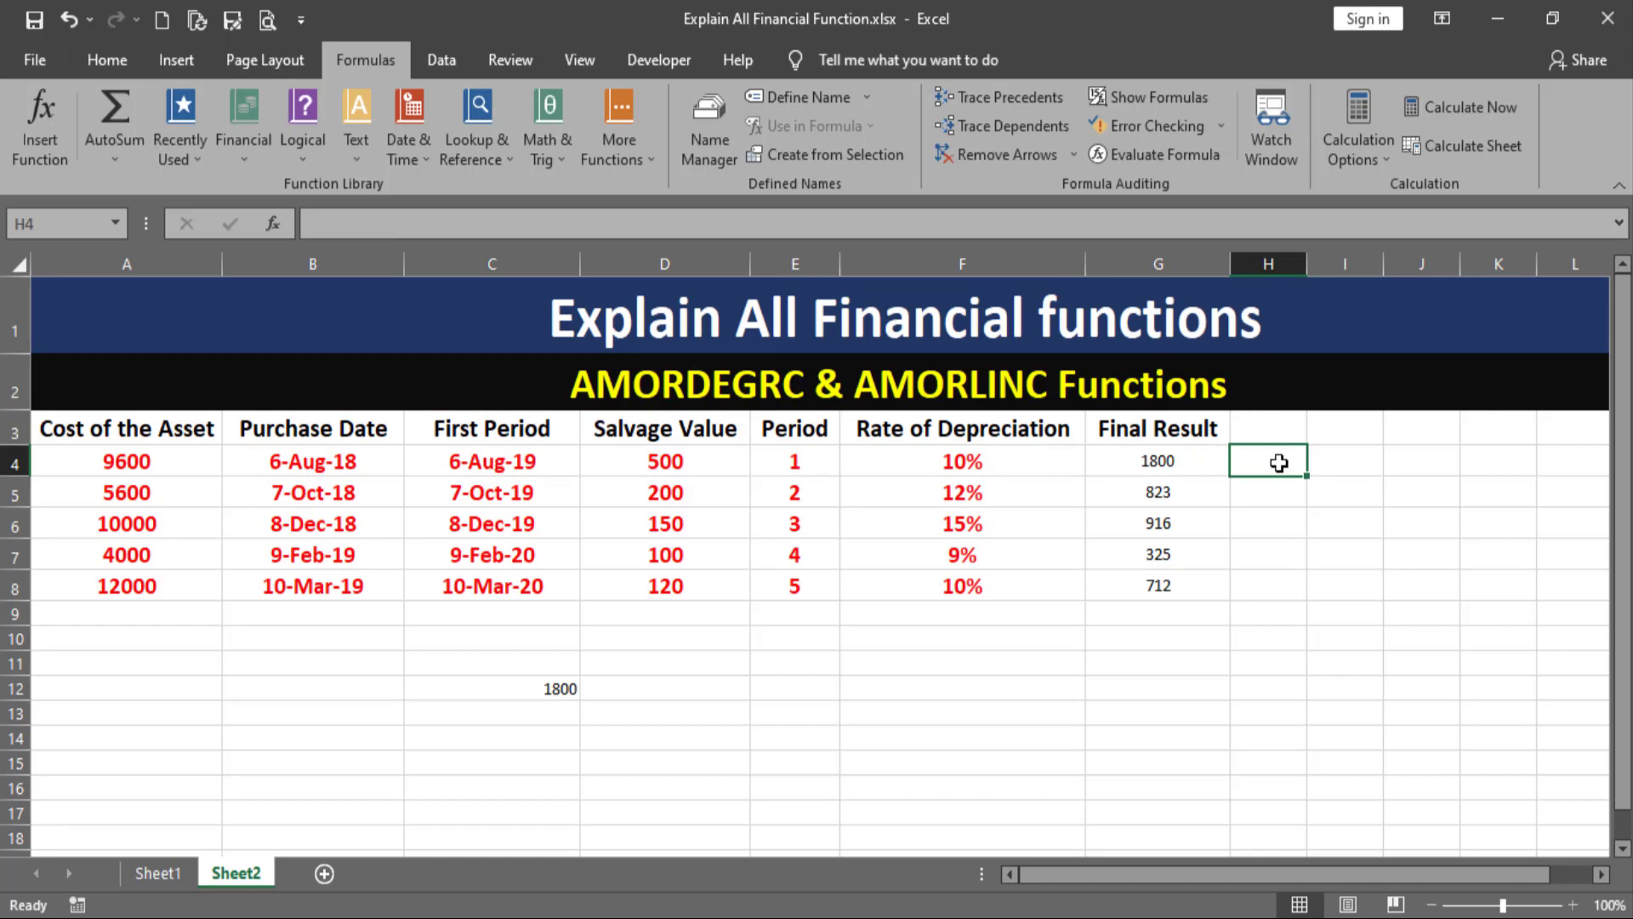
text(=)
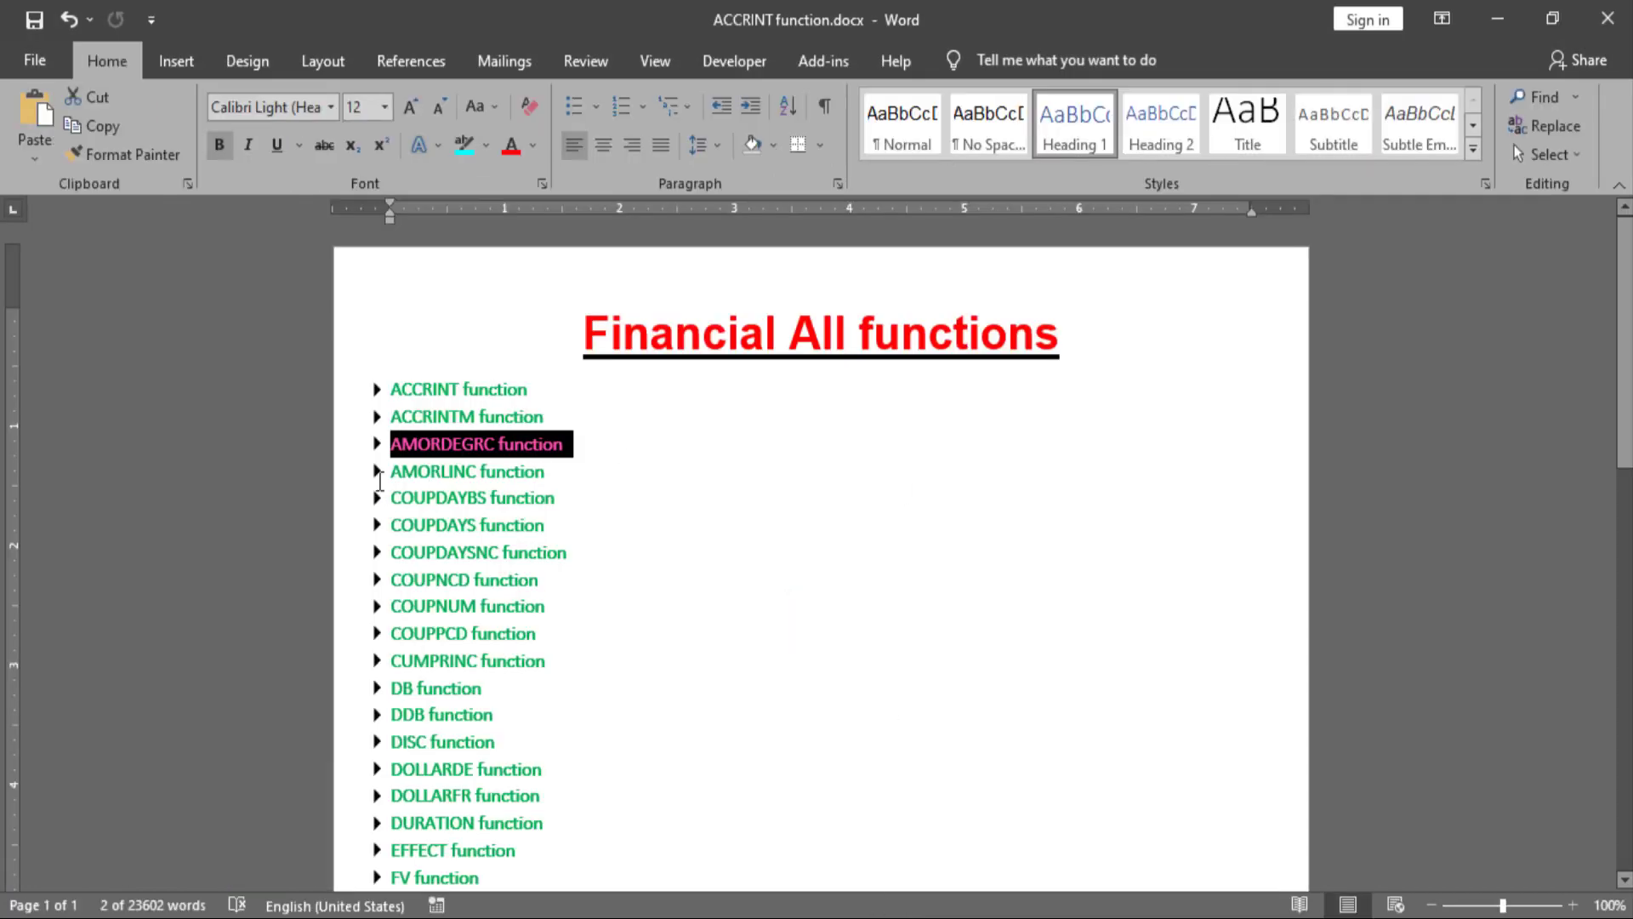
click(378, 476)
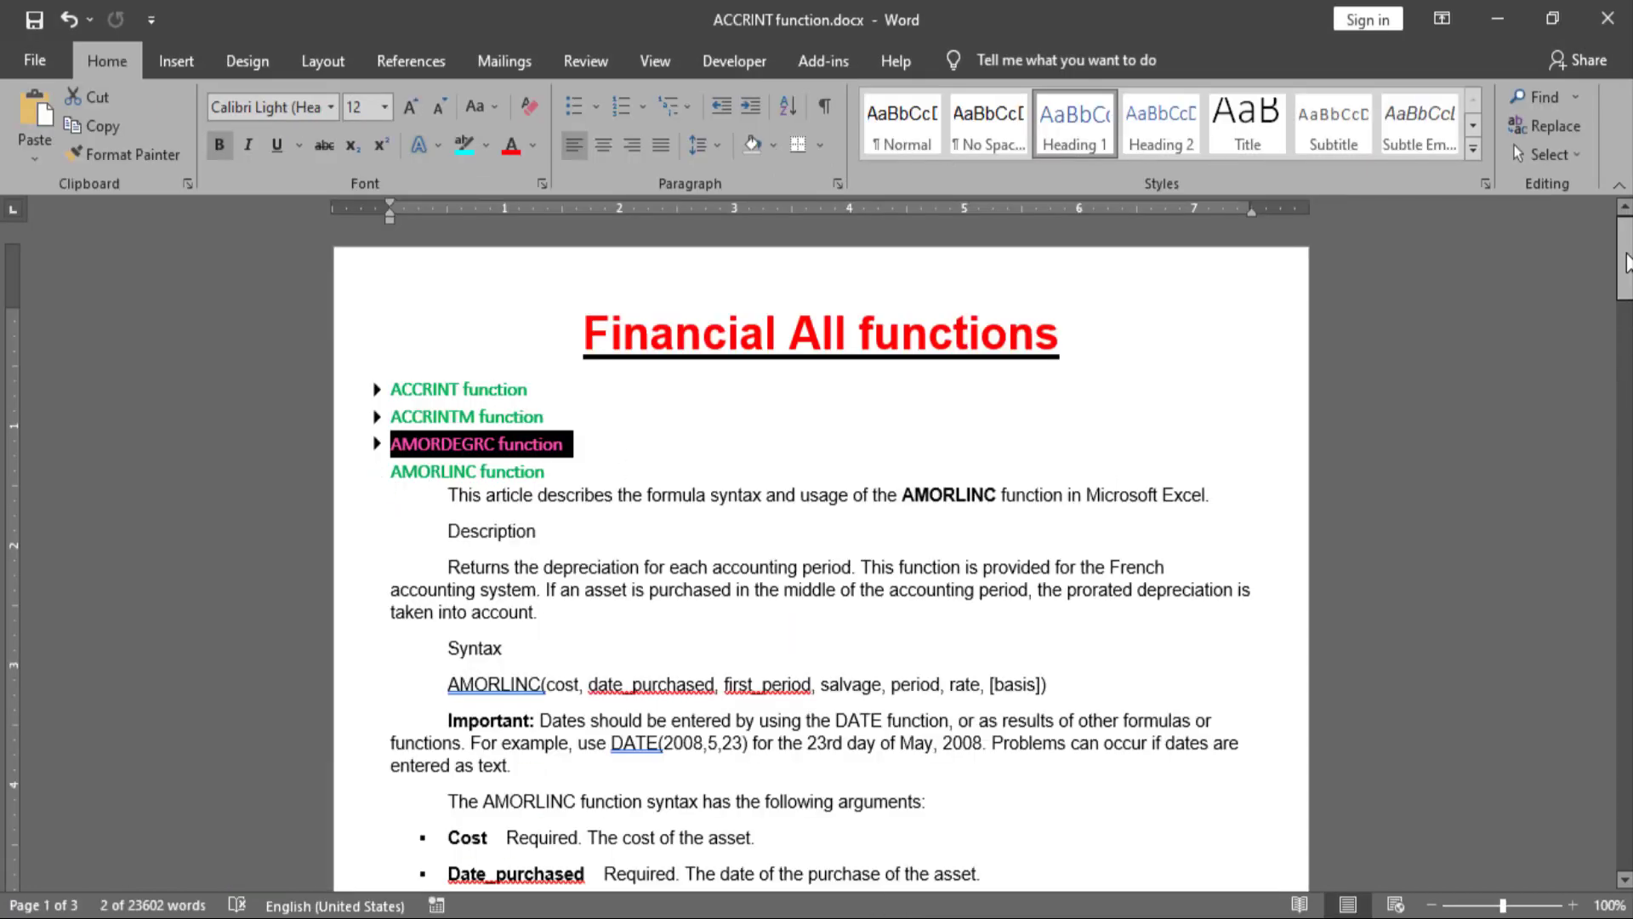
drag(1625, 255, 1626, 287)
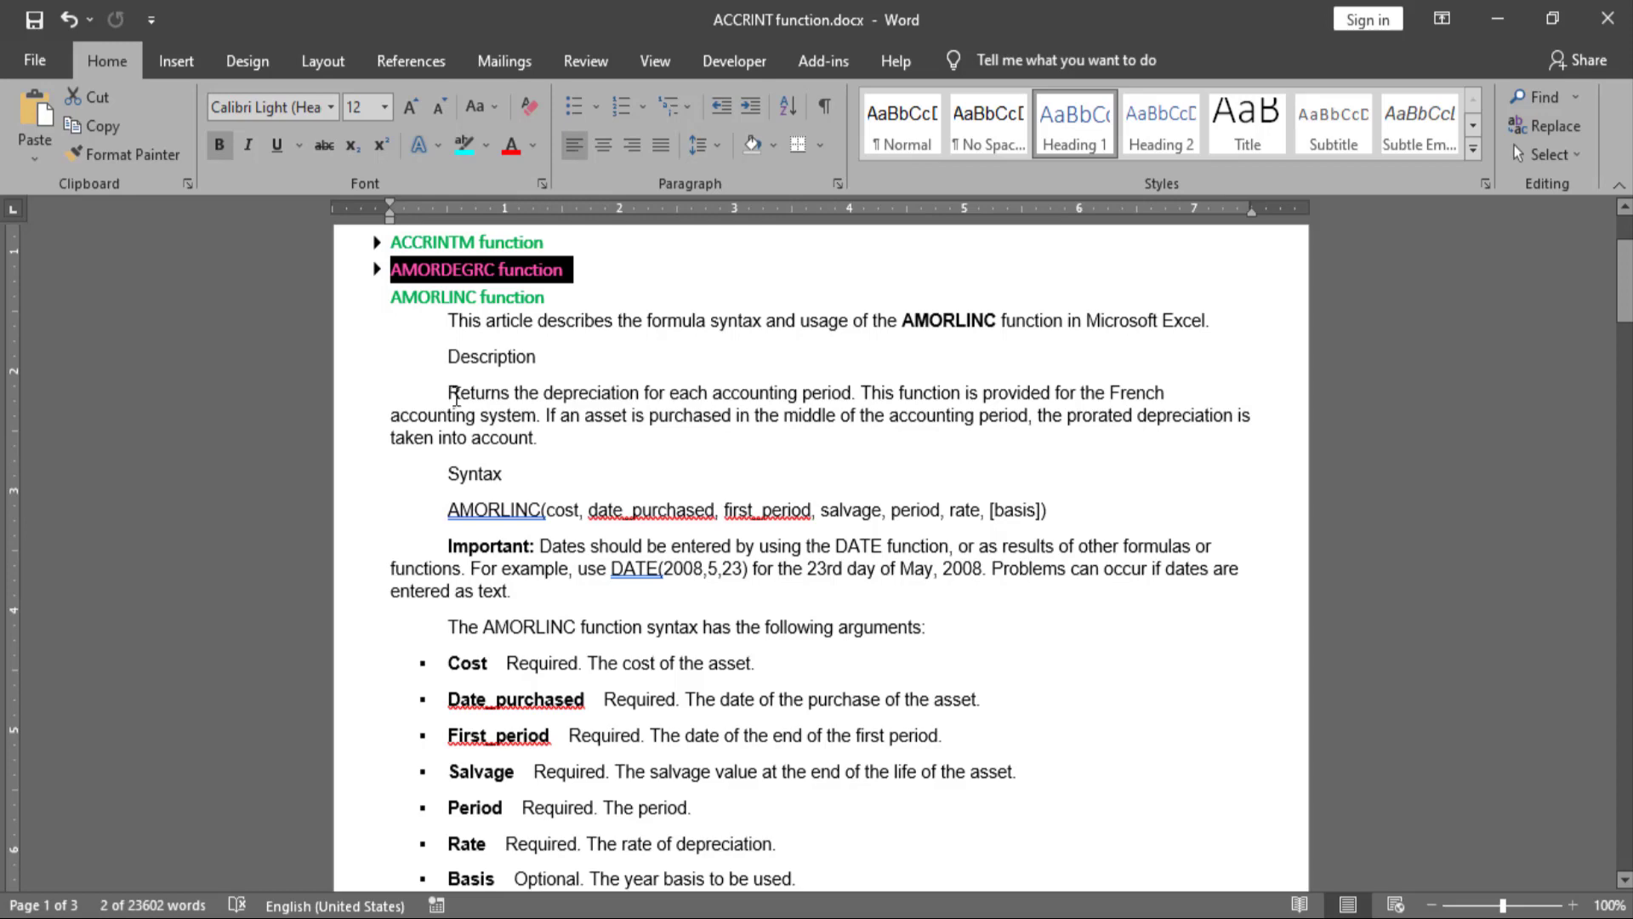
drag(450, 394, 643, 392)
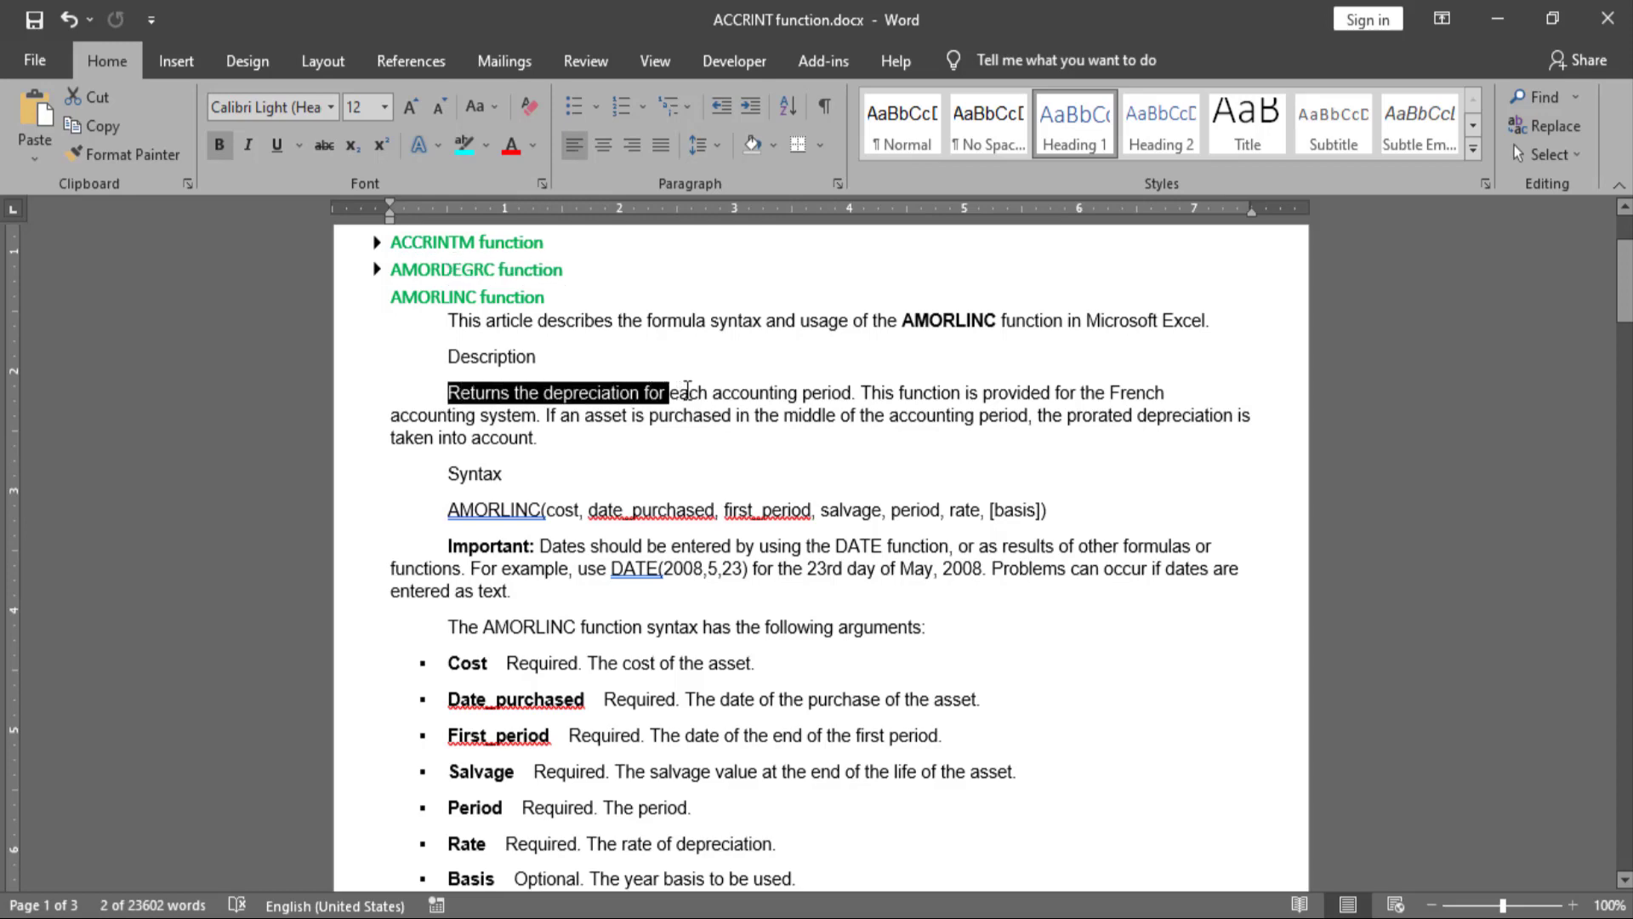
mouse_move(687, 388)
mouse_down()
mouse_move(1168, 394)
mouse_move(517, 415)
mouse_move(1246, 416)
mouse_move(680, 449)
mouse_move(560, 437)
mouse_up()
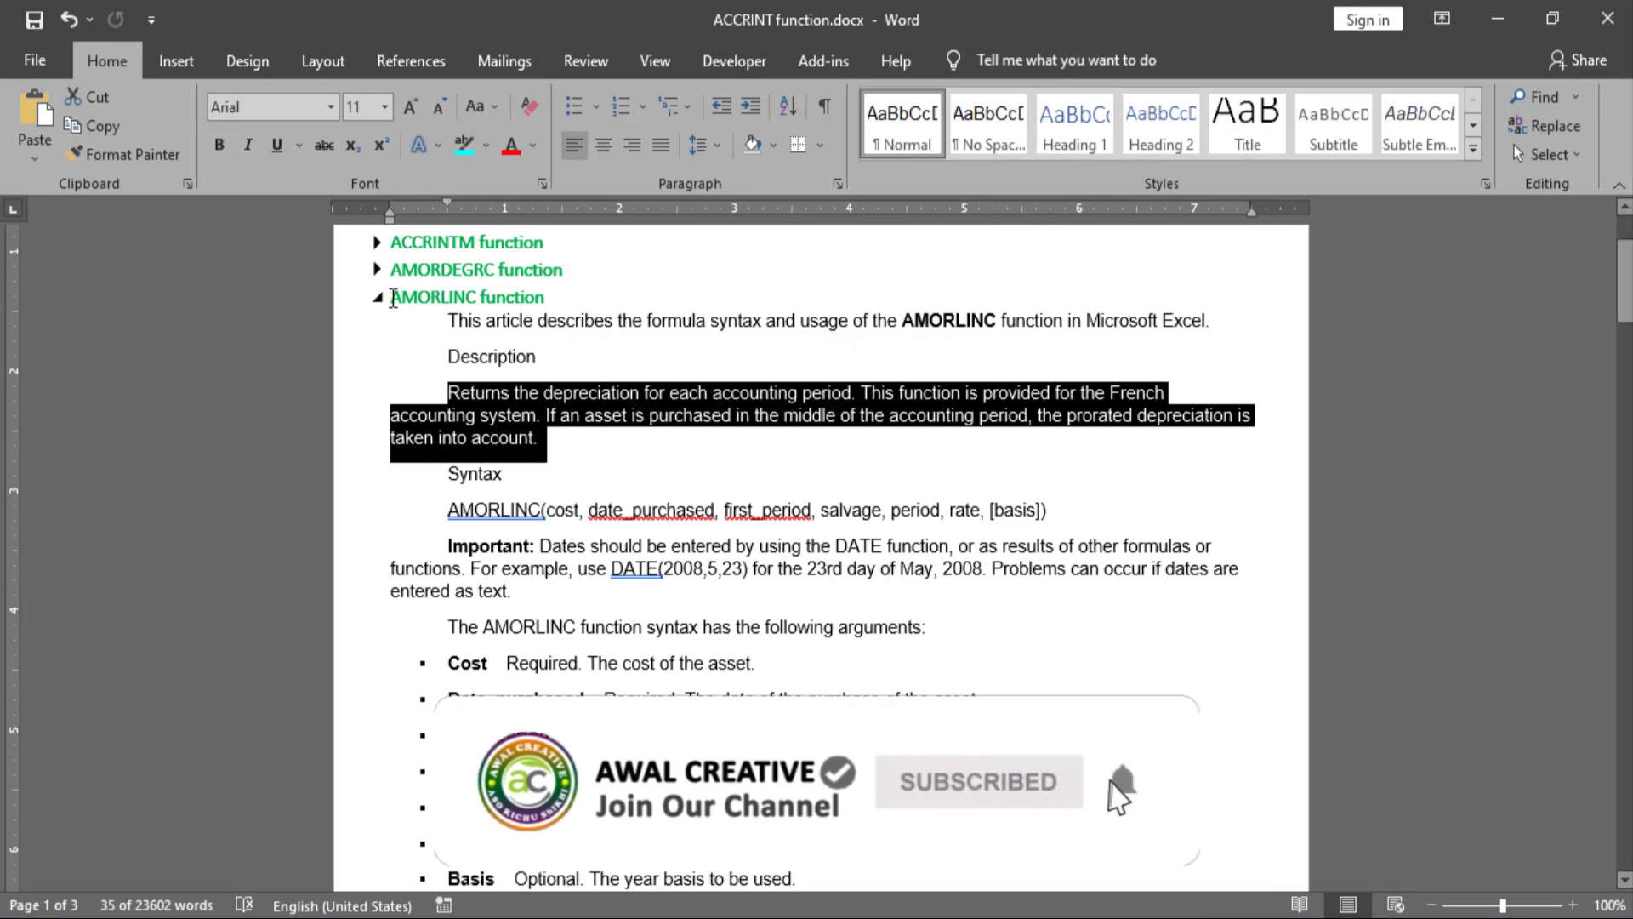
triple_click(393, 296)
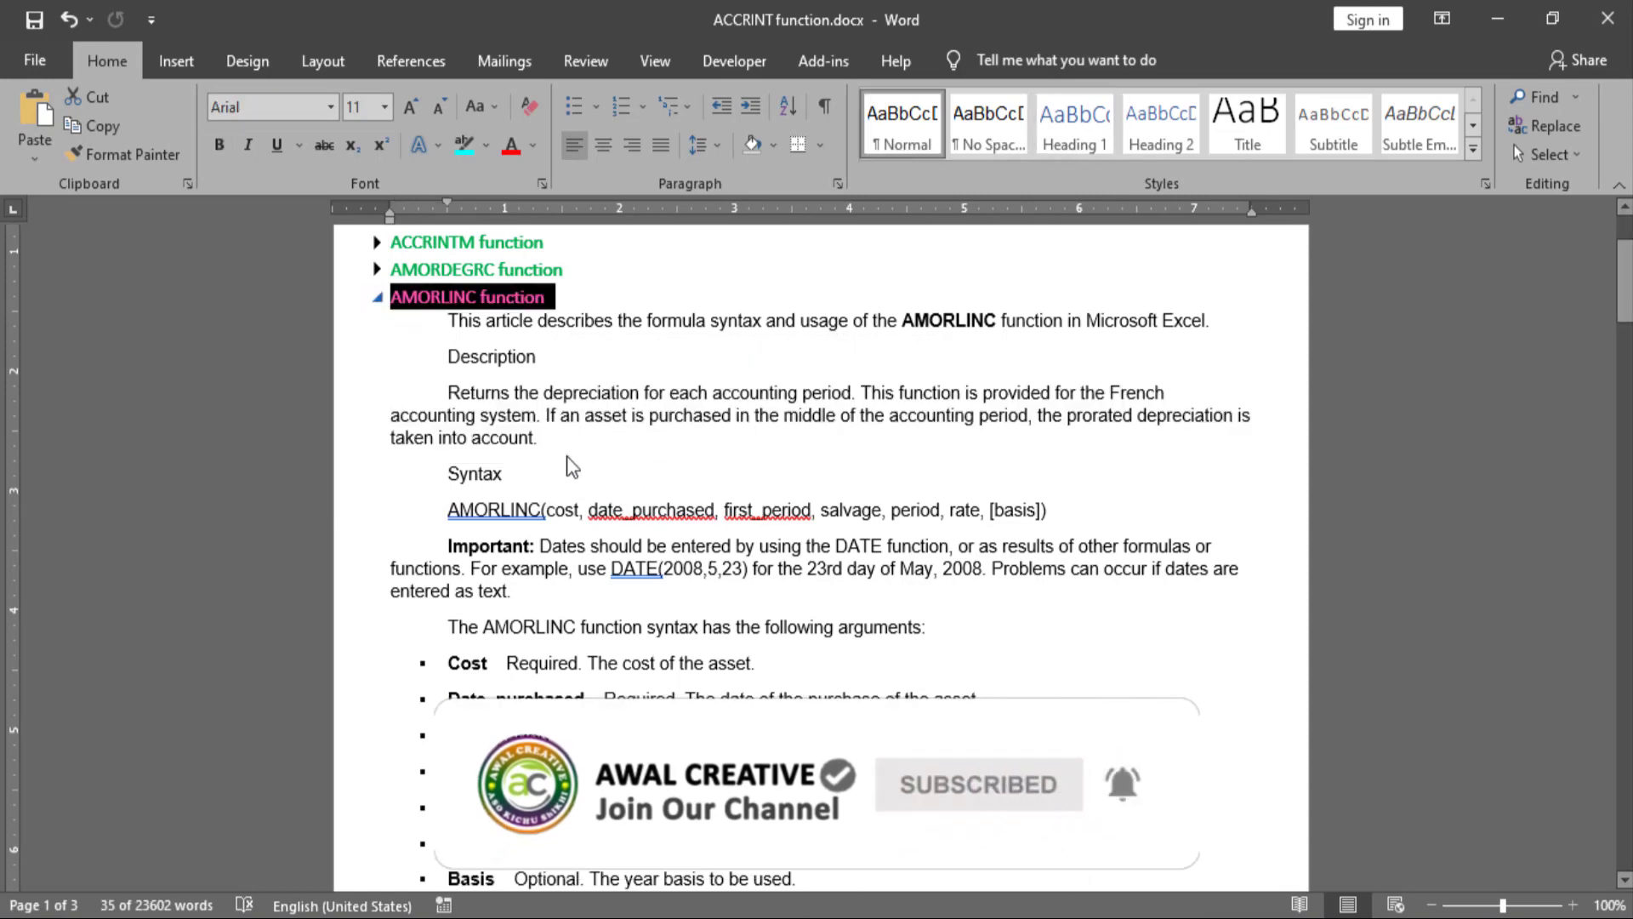
scroll(1627, 372, up, 2)
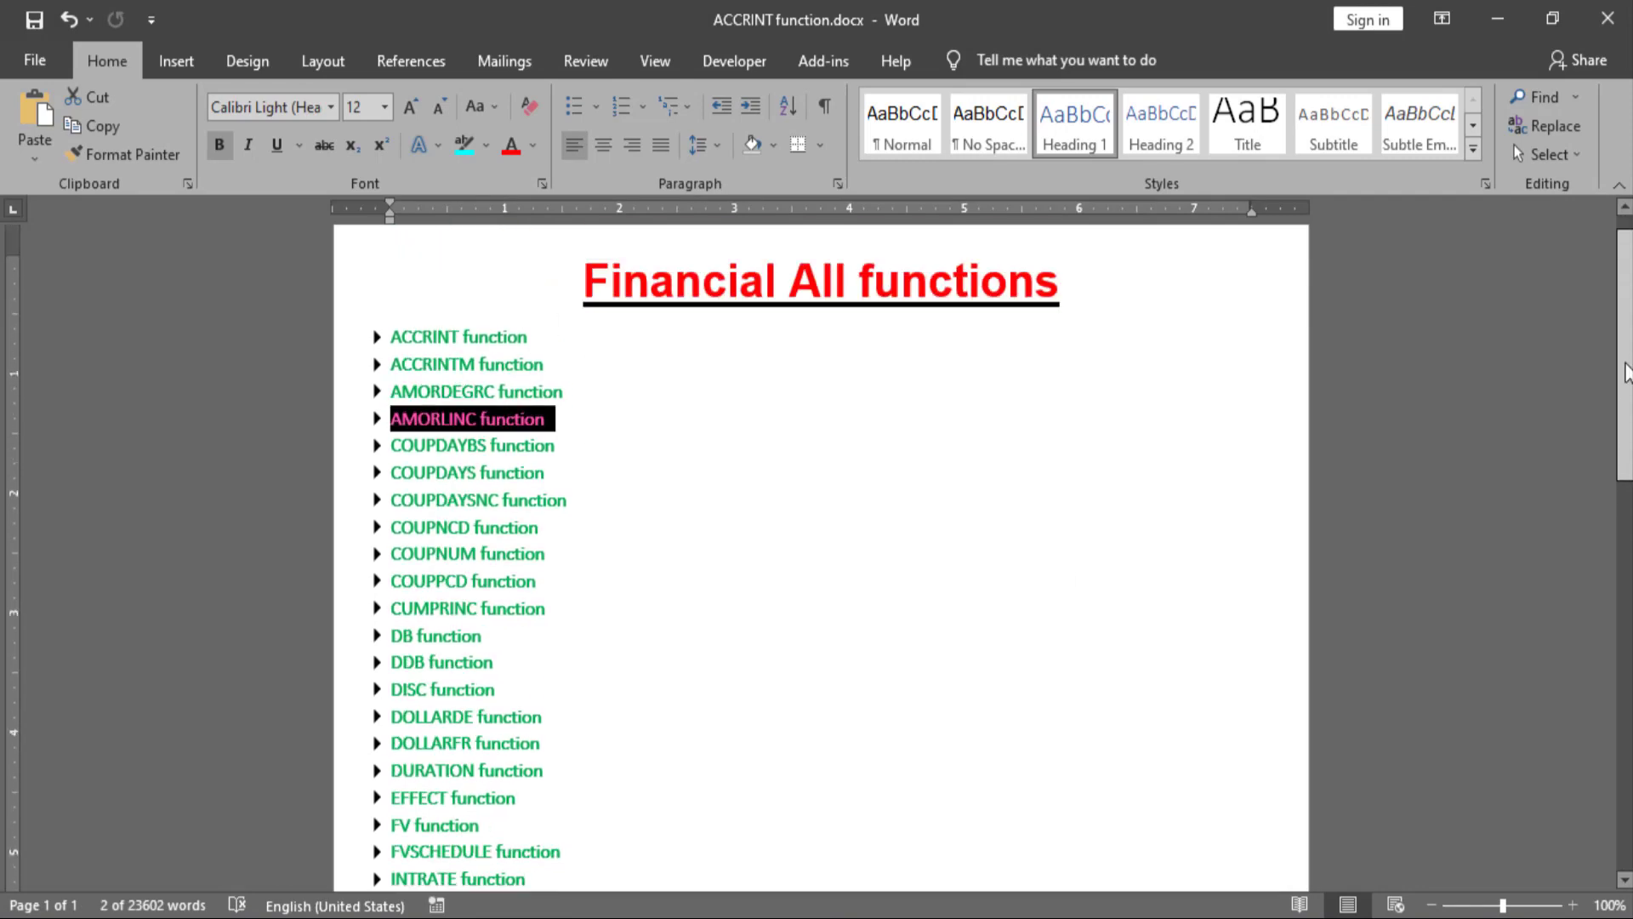
scroll(1626, 372, up, 1)
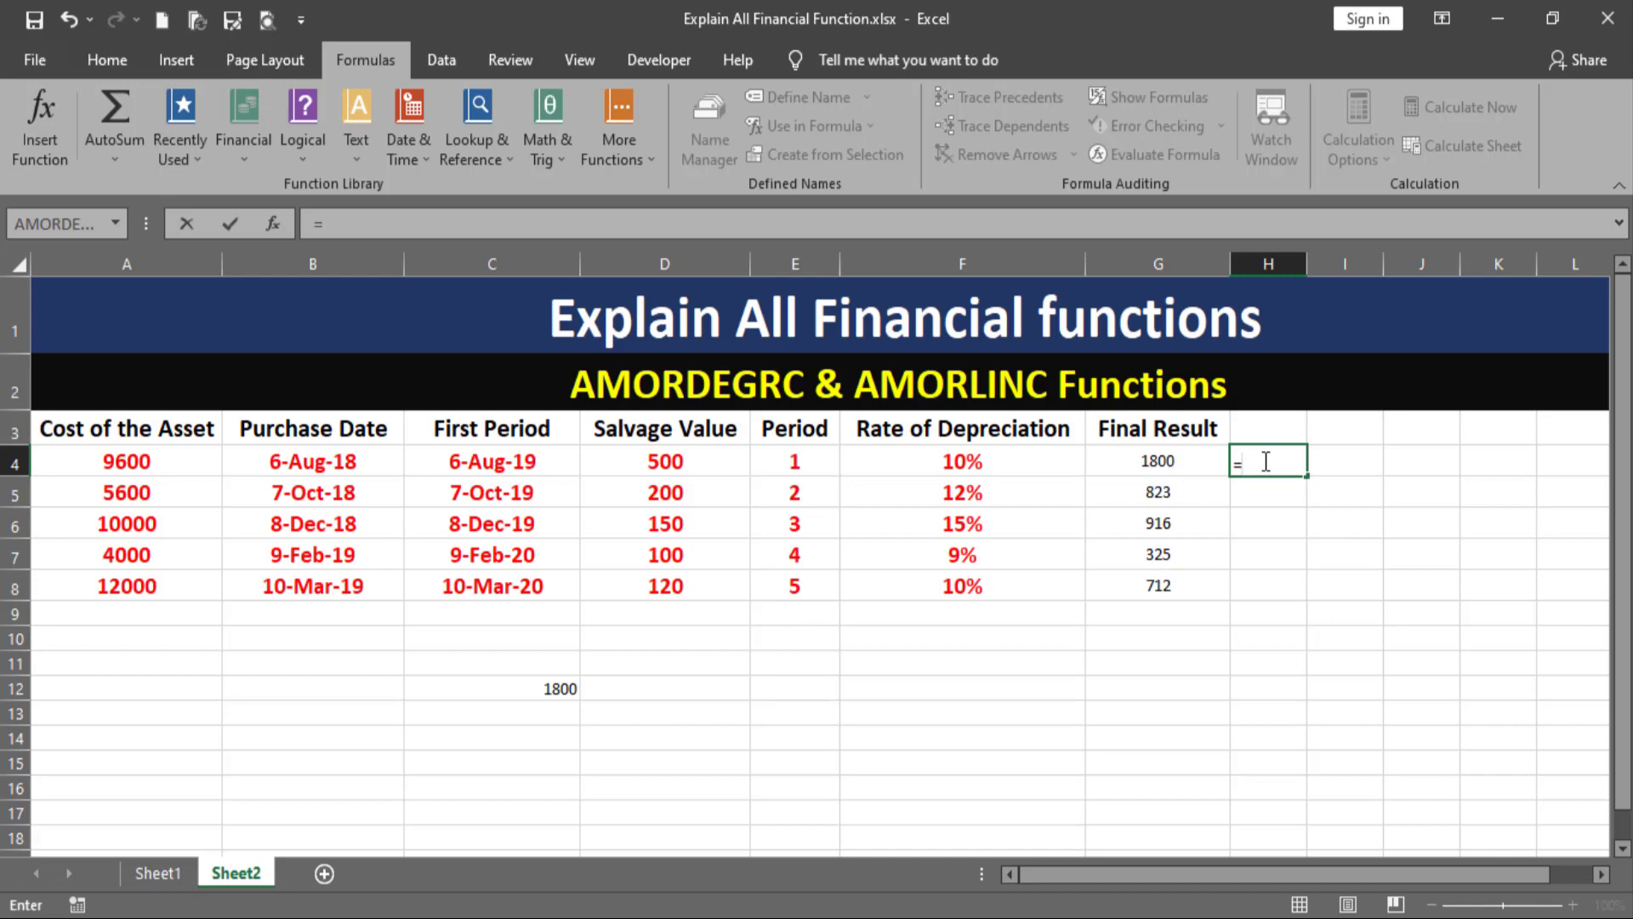
Begin an AMORLINC formula in H4 using A4, B4 and C4 as its first arguments
text(am)
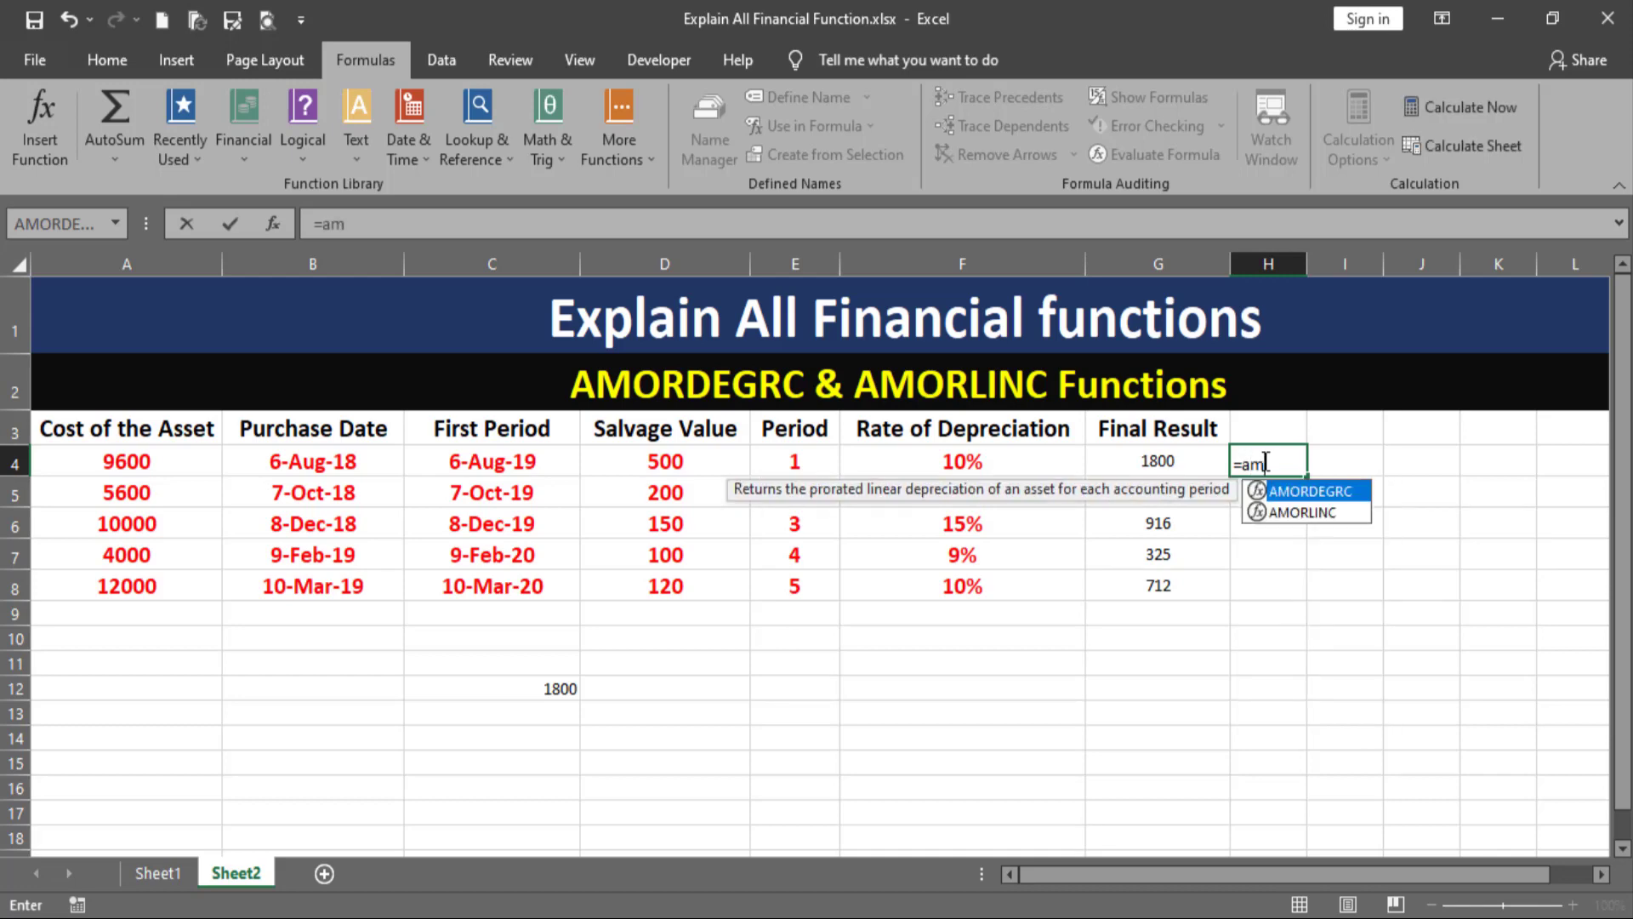
text(or)
double_click(1298, 515)
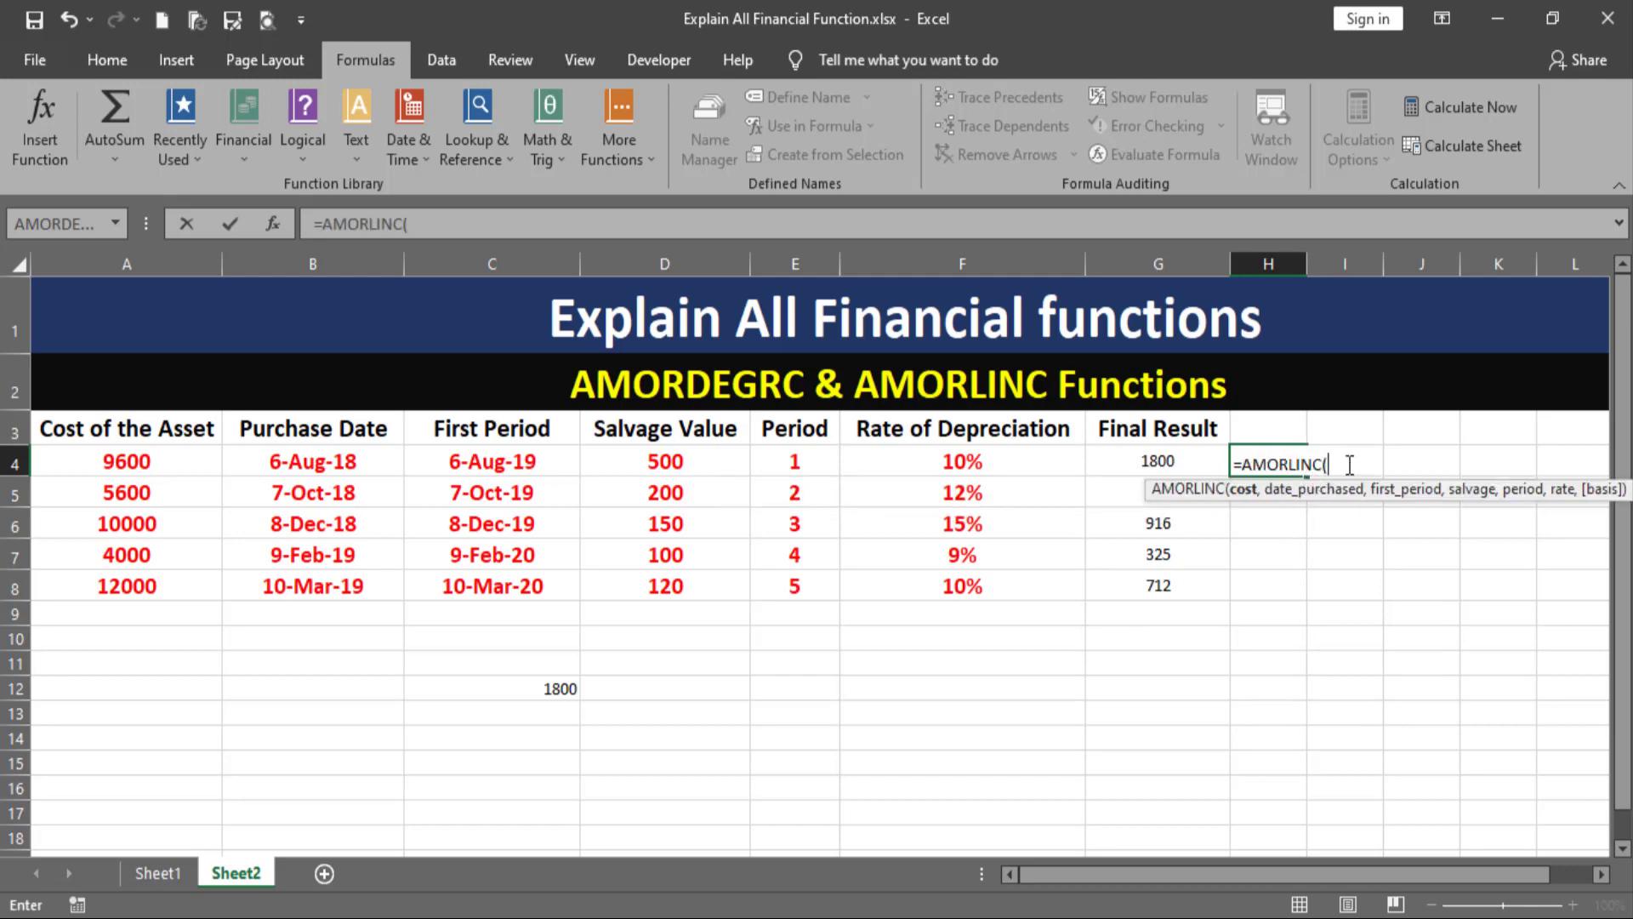
click(132, 459)
text(,)
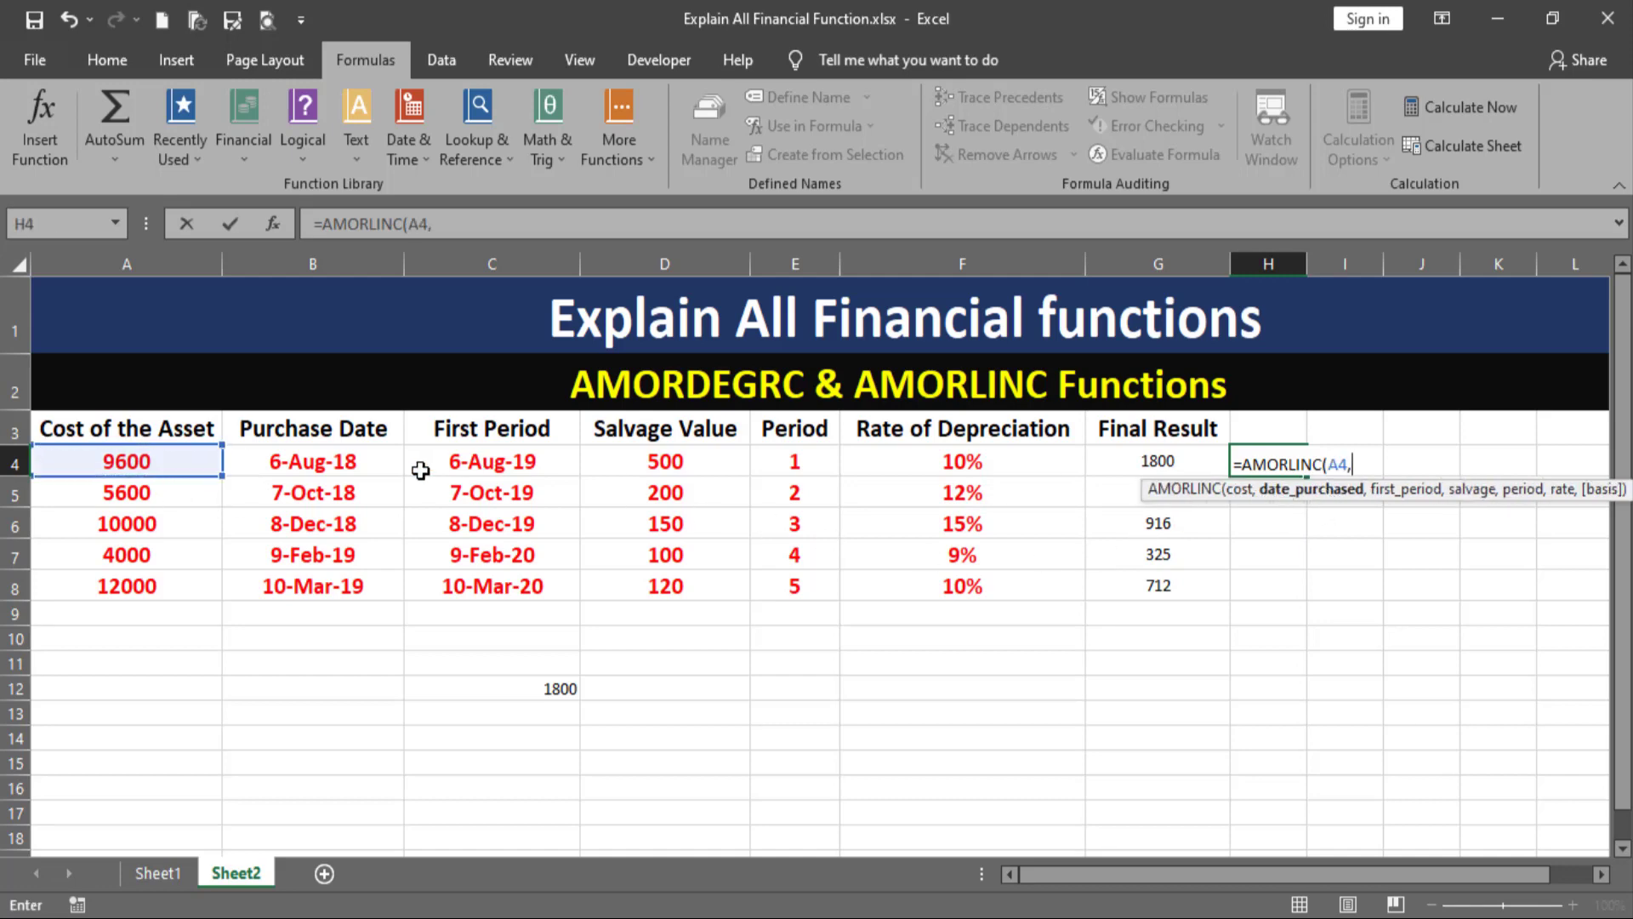
click(366, 466)
text(,)
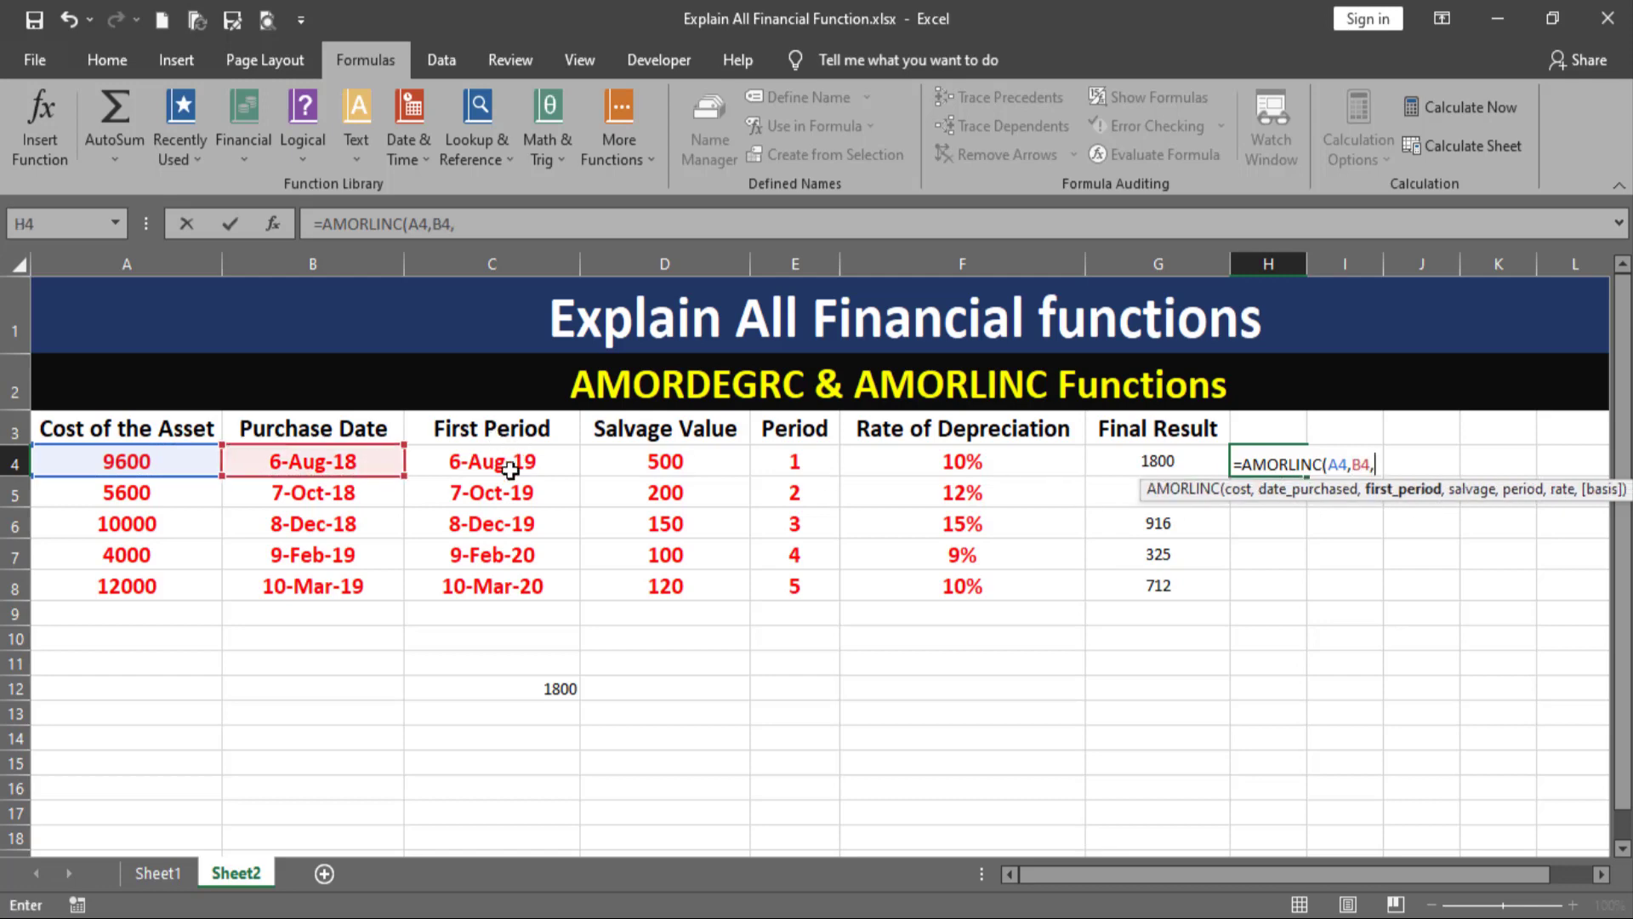
click(511, 467)
text(,)
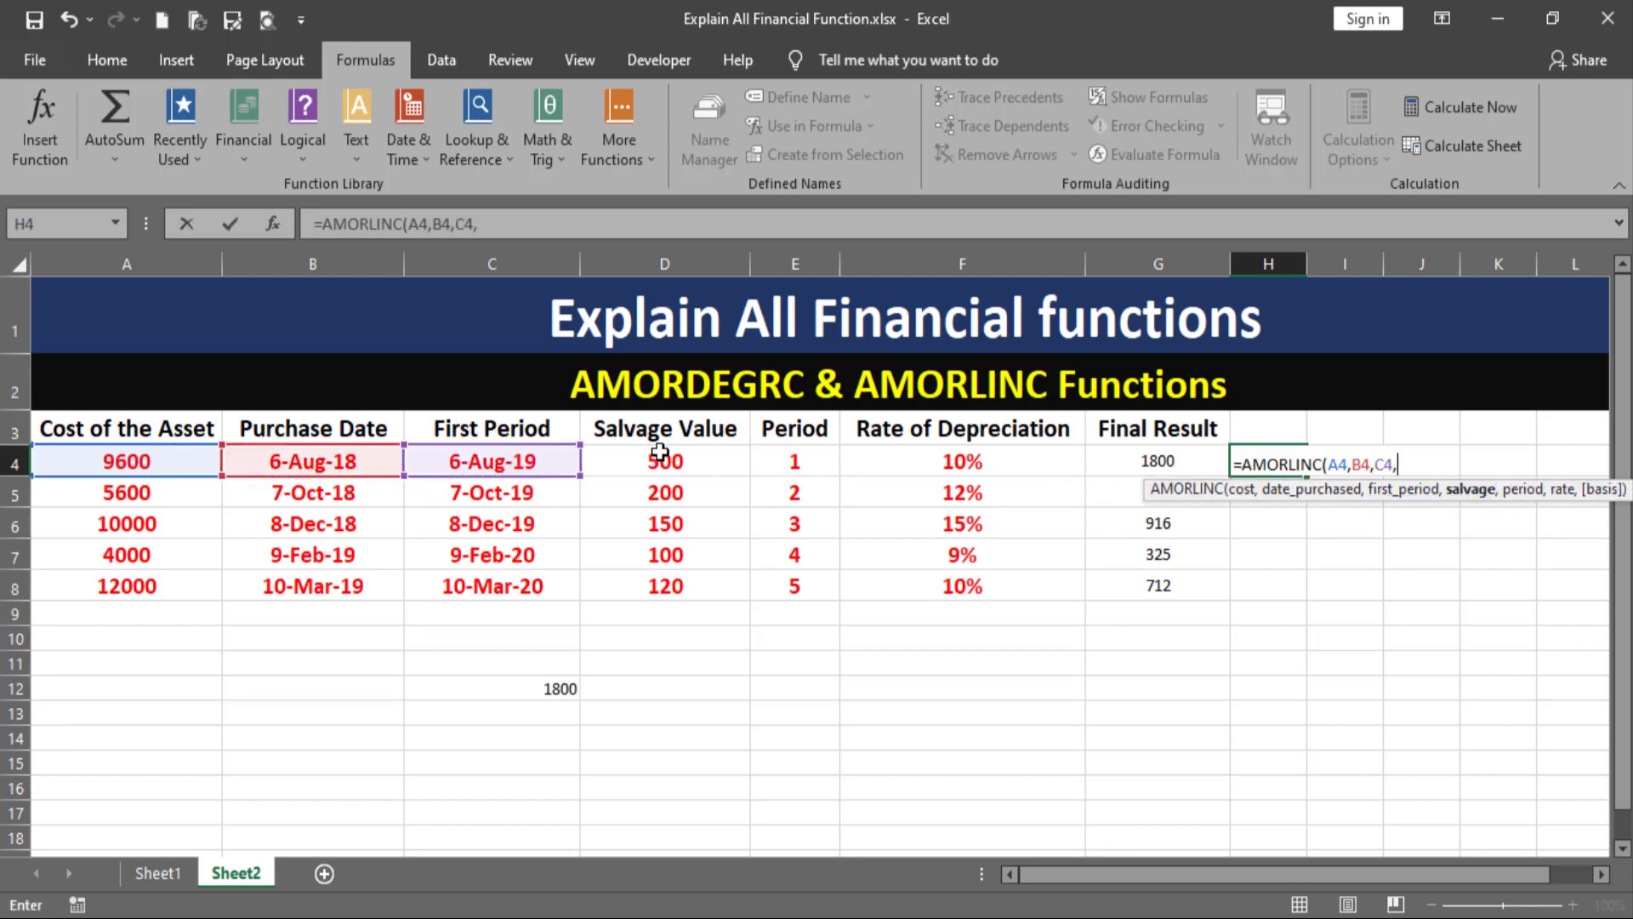
Add D4, E4, F4 and basis 0 to finish =AMORLINC(A4,B4,C4,D4,E4,F4,0), returning 960
click(659, 459)
text(,)
click(820, 455)
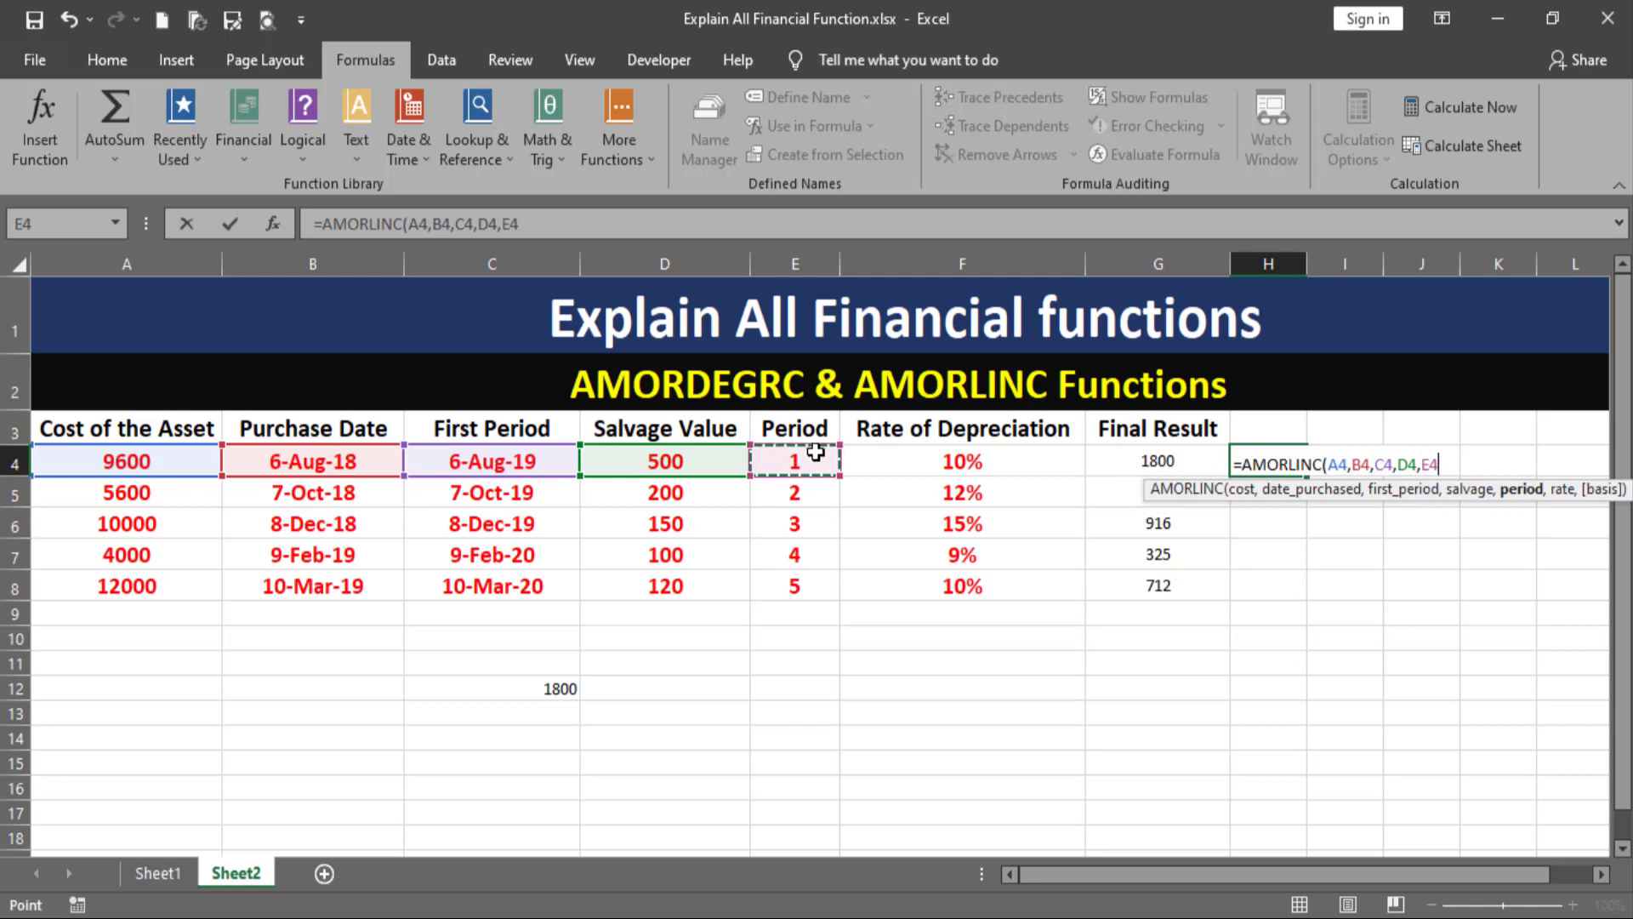
text(,)
click(949, 468)
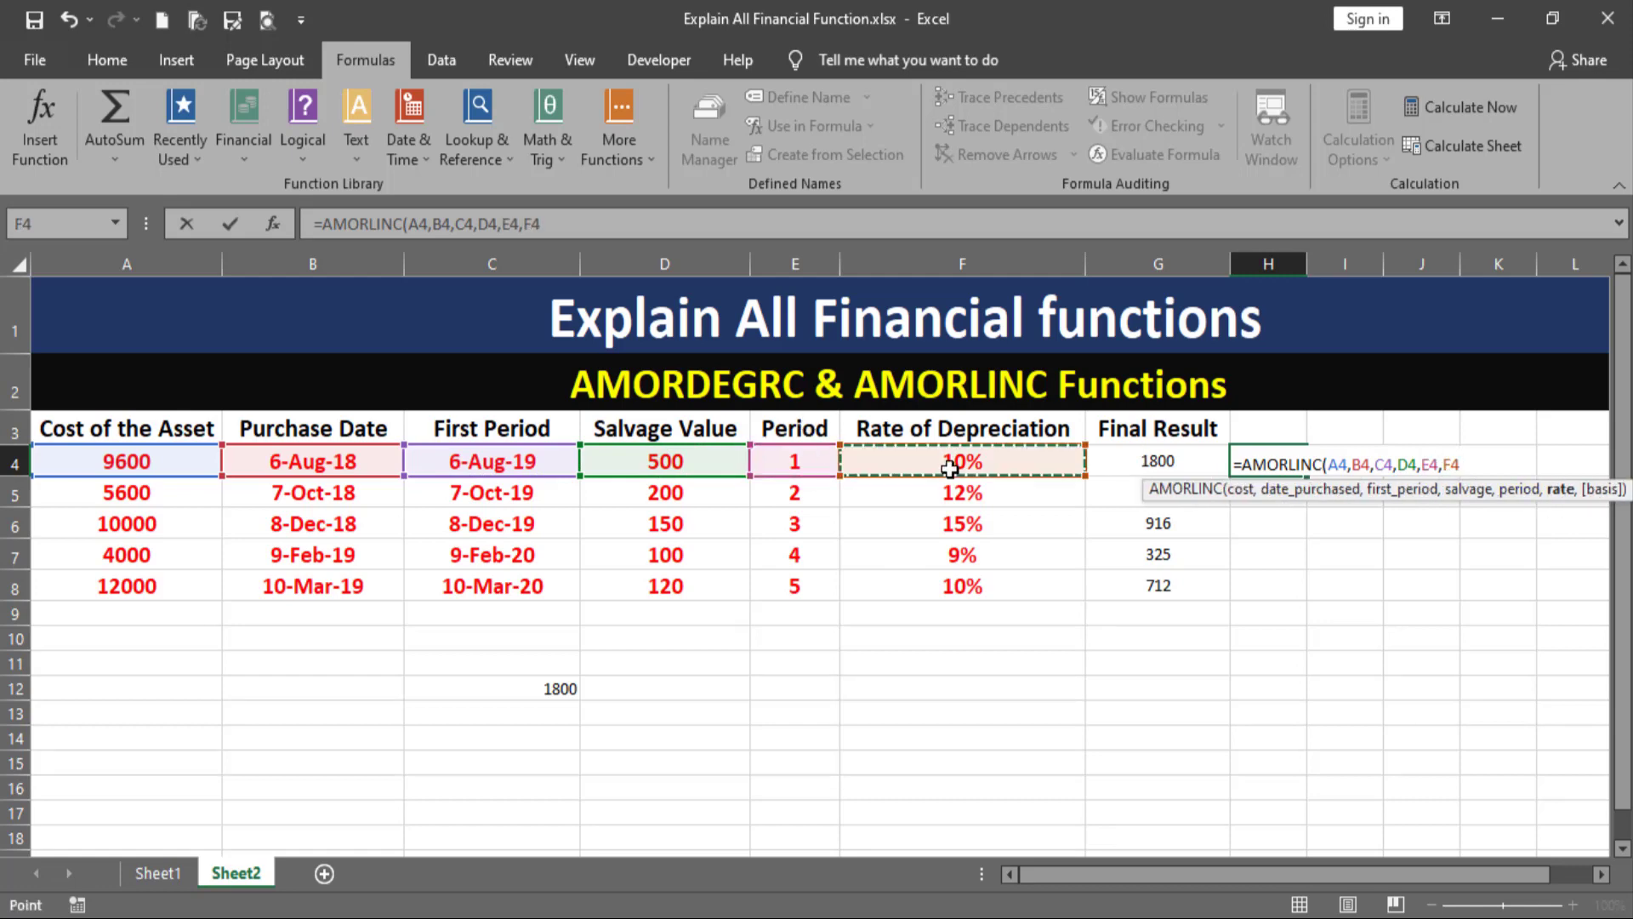
text(,)
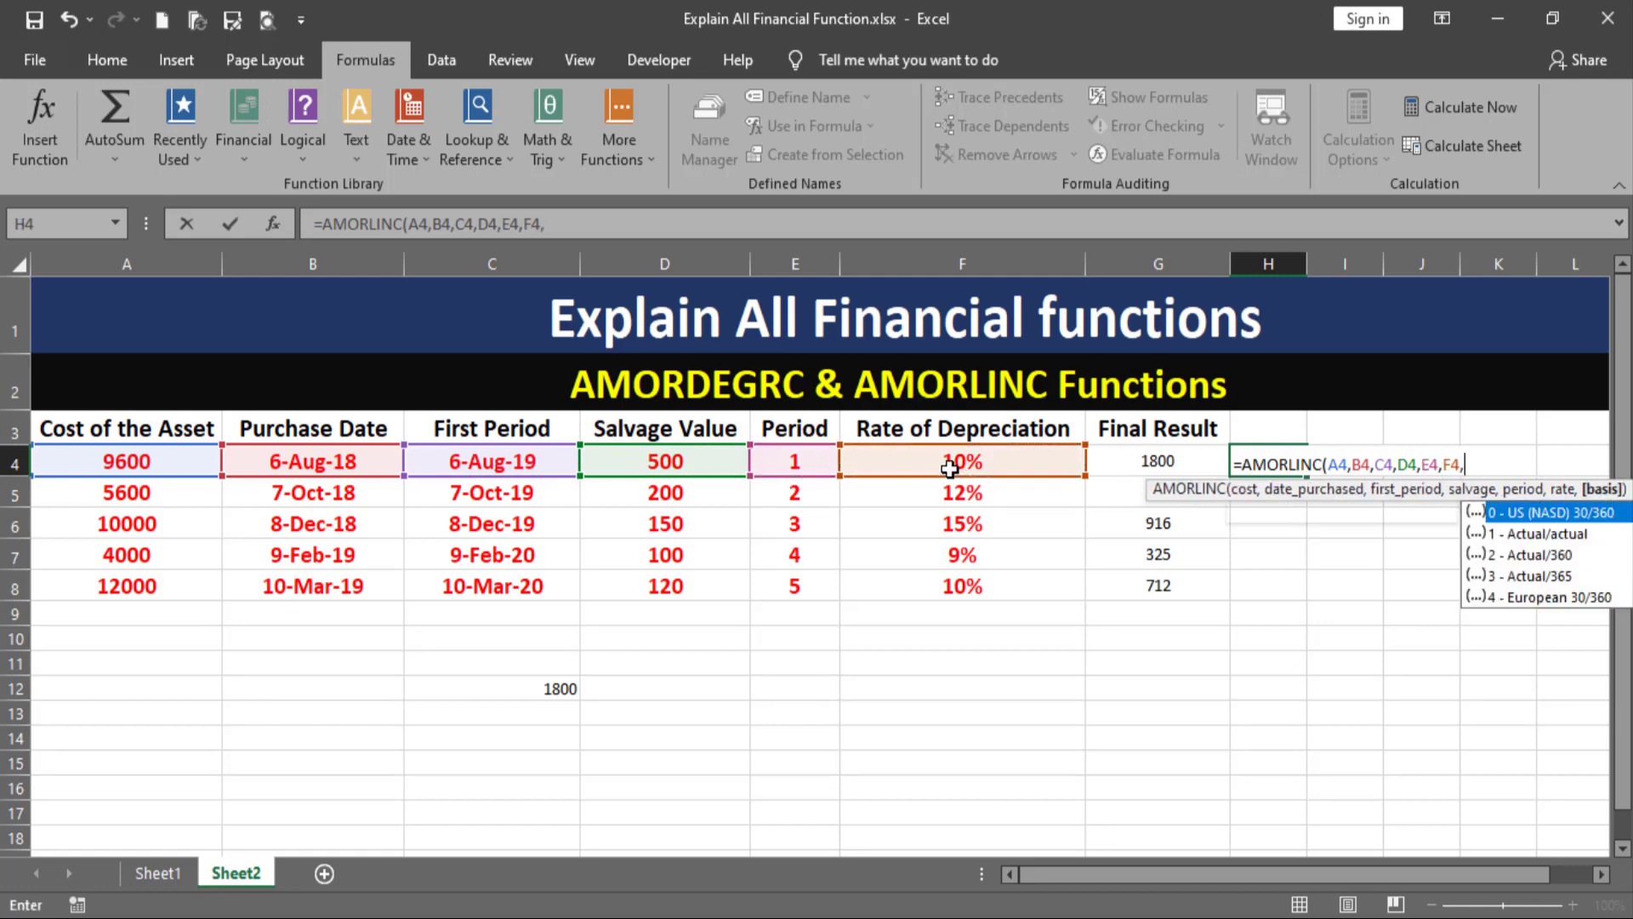
text(0)
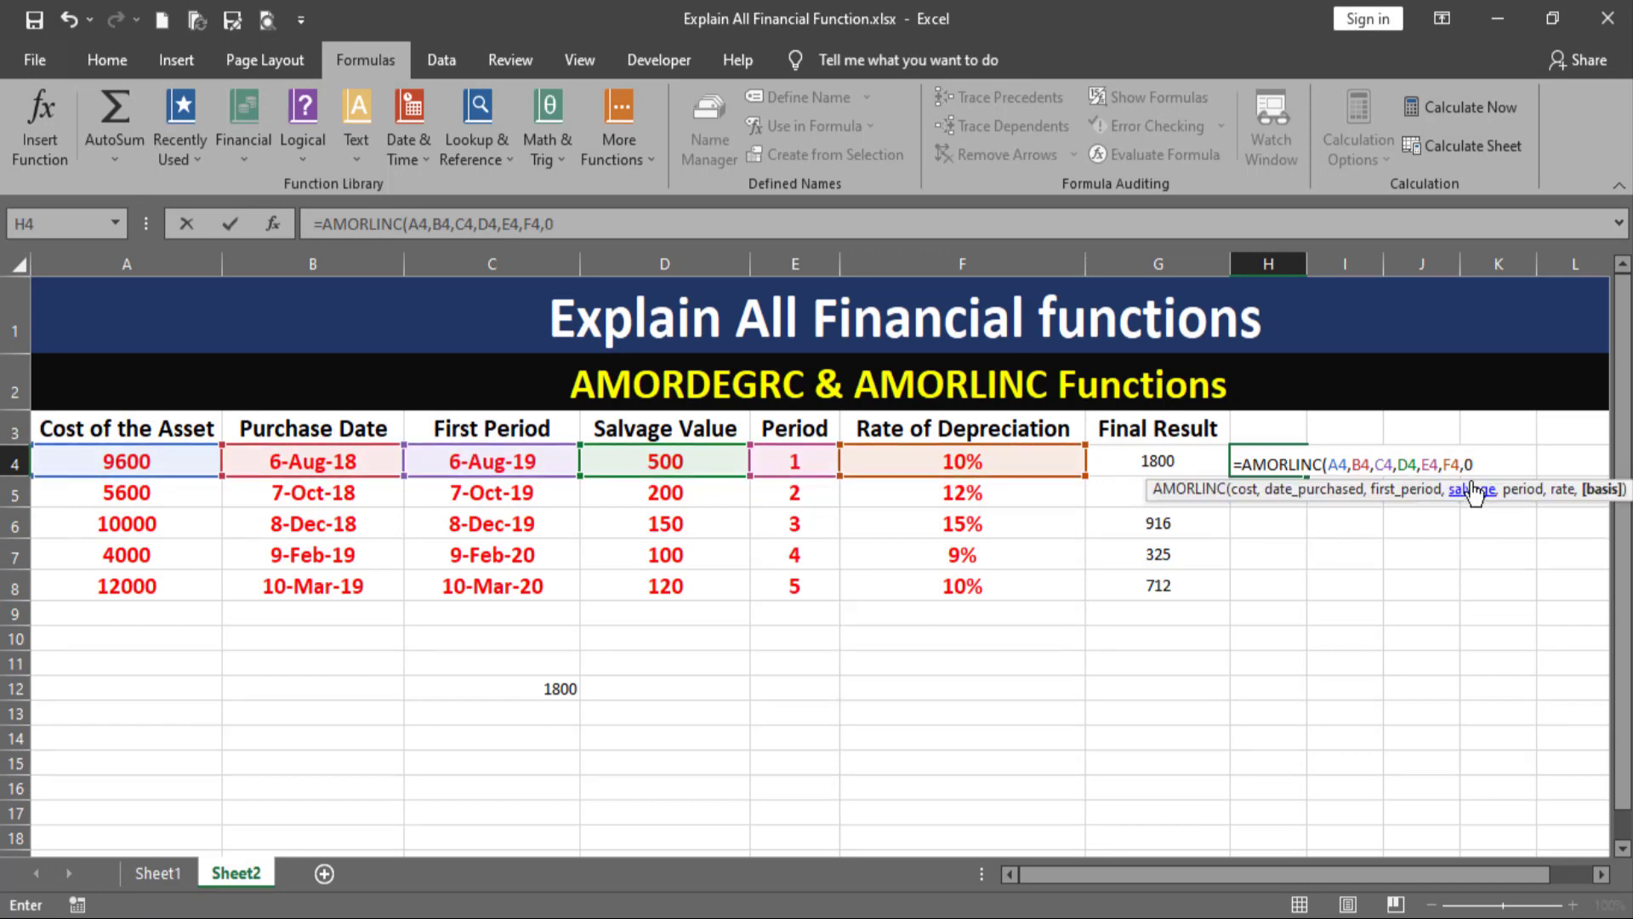
text())
key(Return)
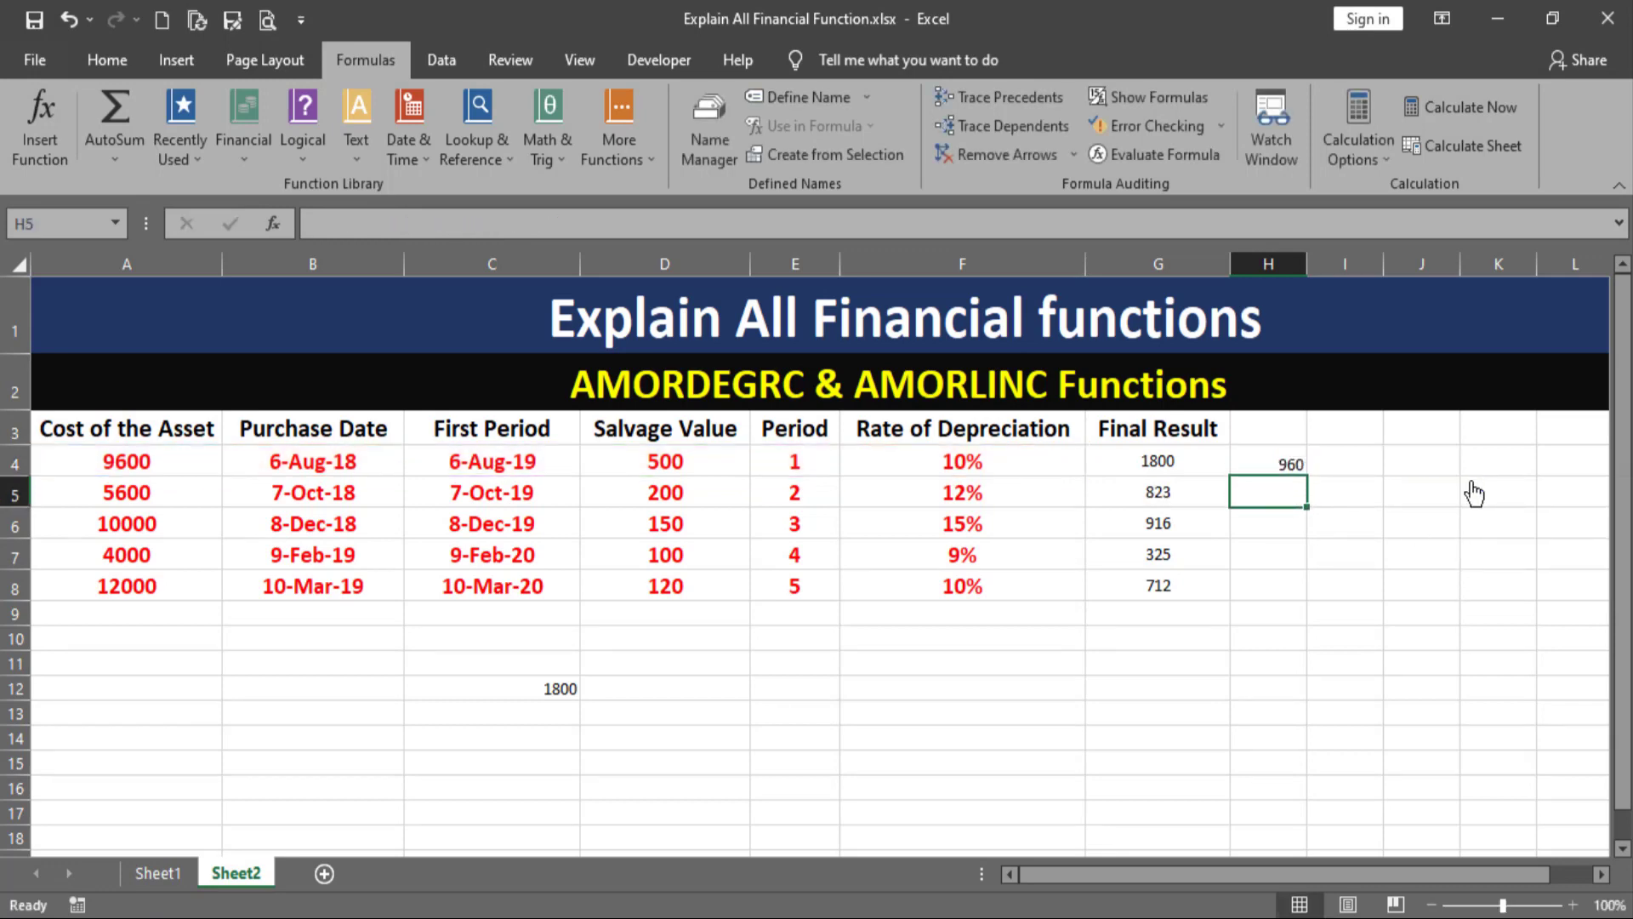
Fill H4's AMORLINC formula down to H8 (672, 1500, 360, 1200), then check G8's AMORDEGRC formula
click(1269, 463)
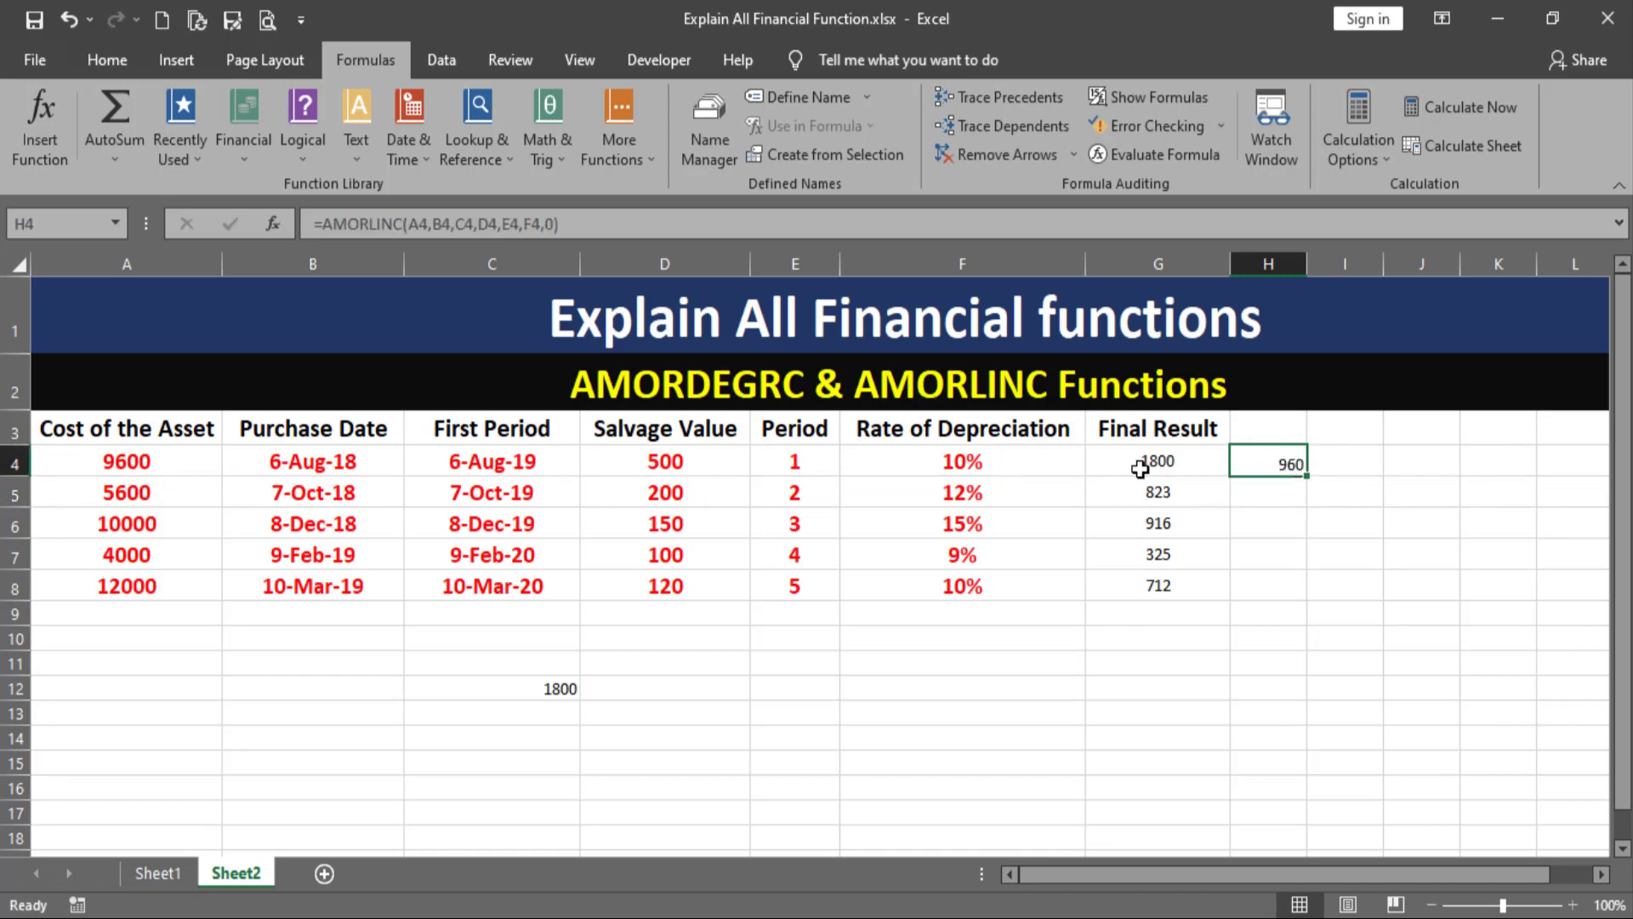
click(1140, 468)
click(1286, 465)
click(1175, 466)
click(1316, 466)
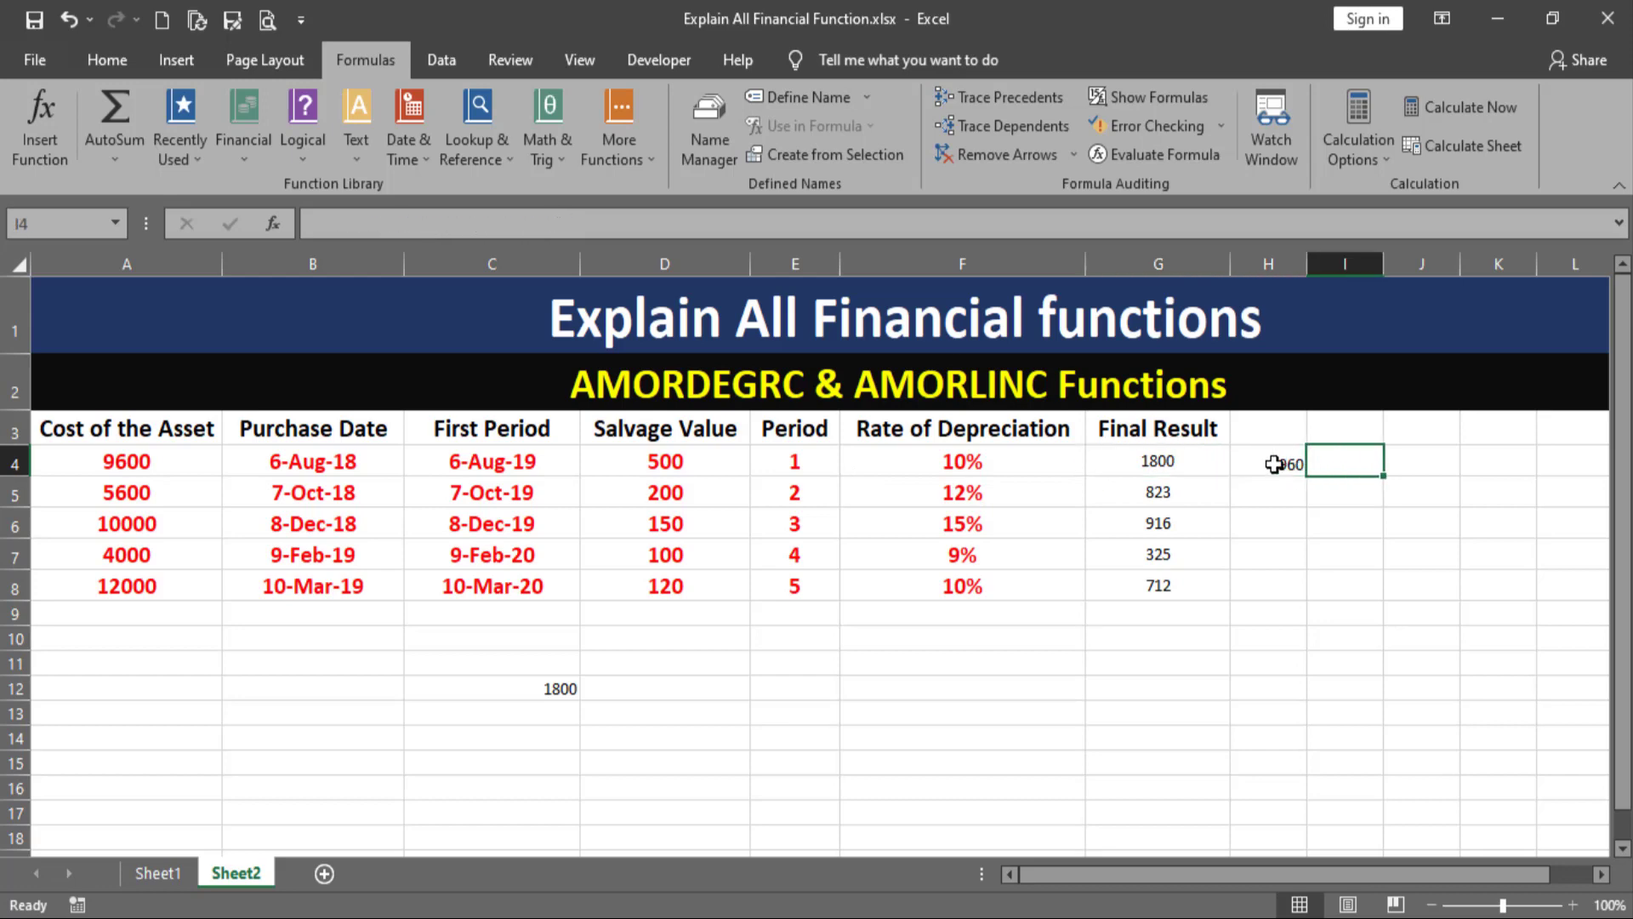
click(1274, 464)
drag(1304, 476, 1302, 604)
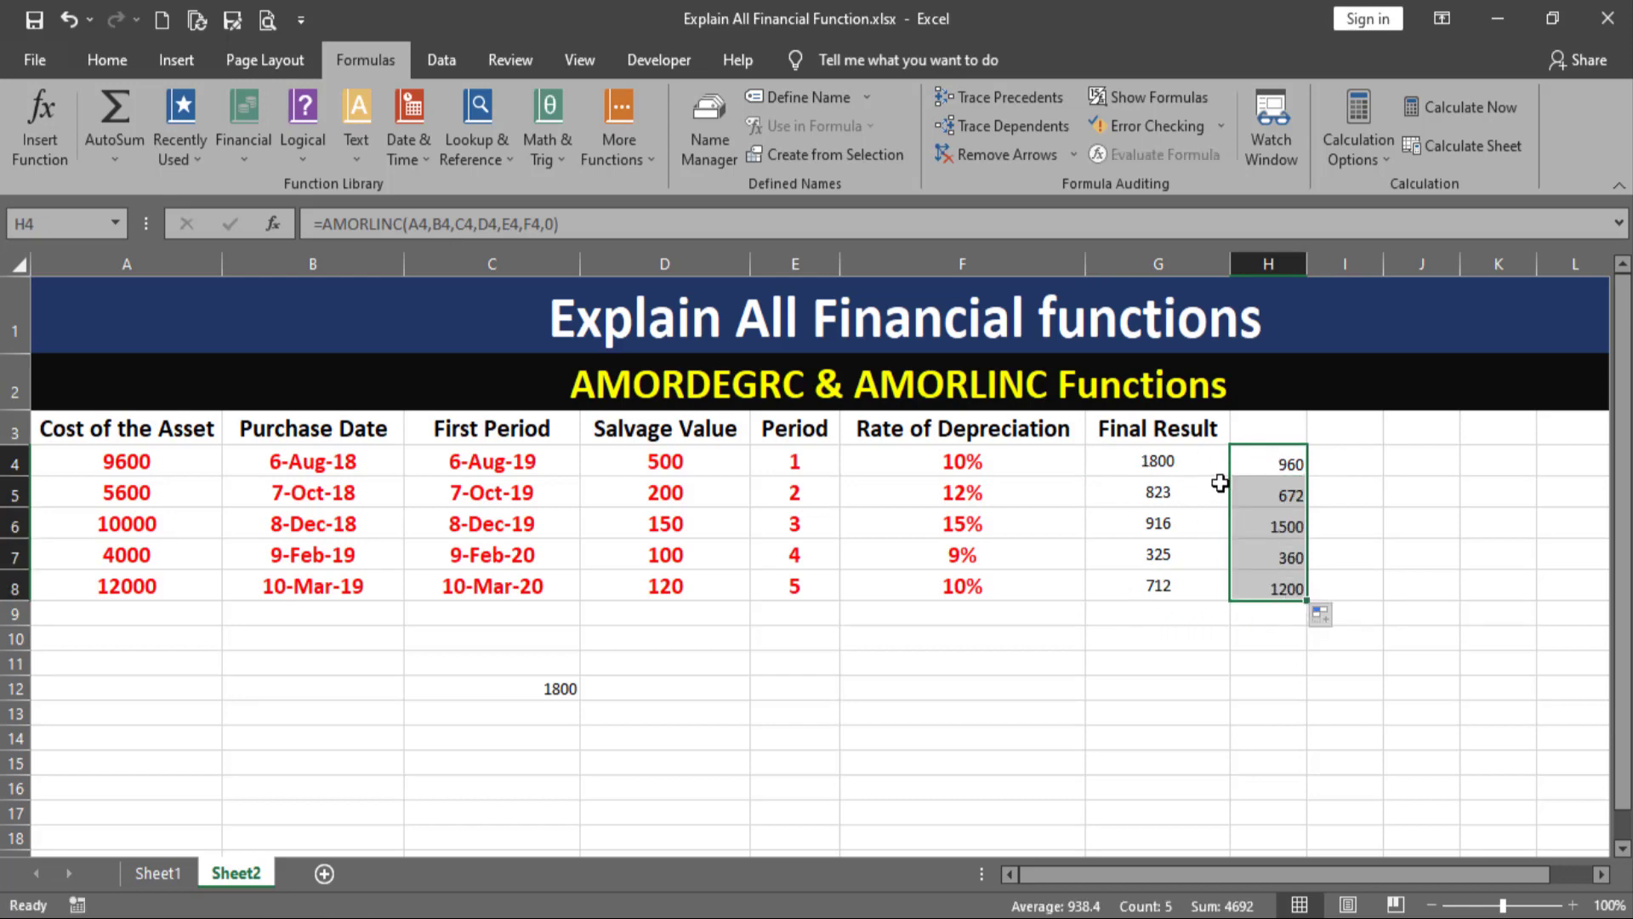
click(1156, 595)
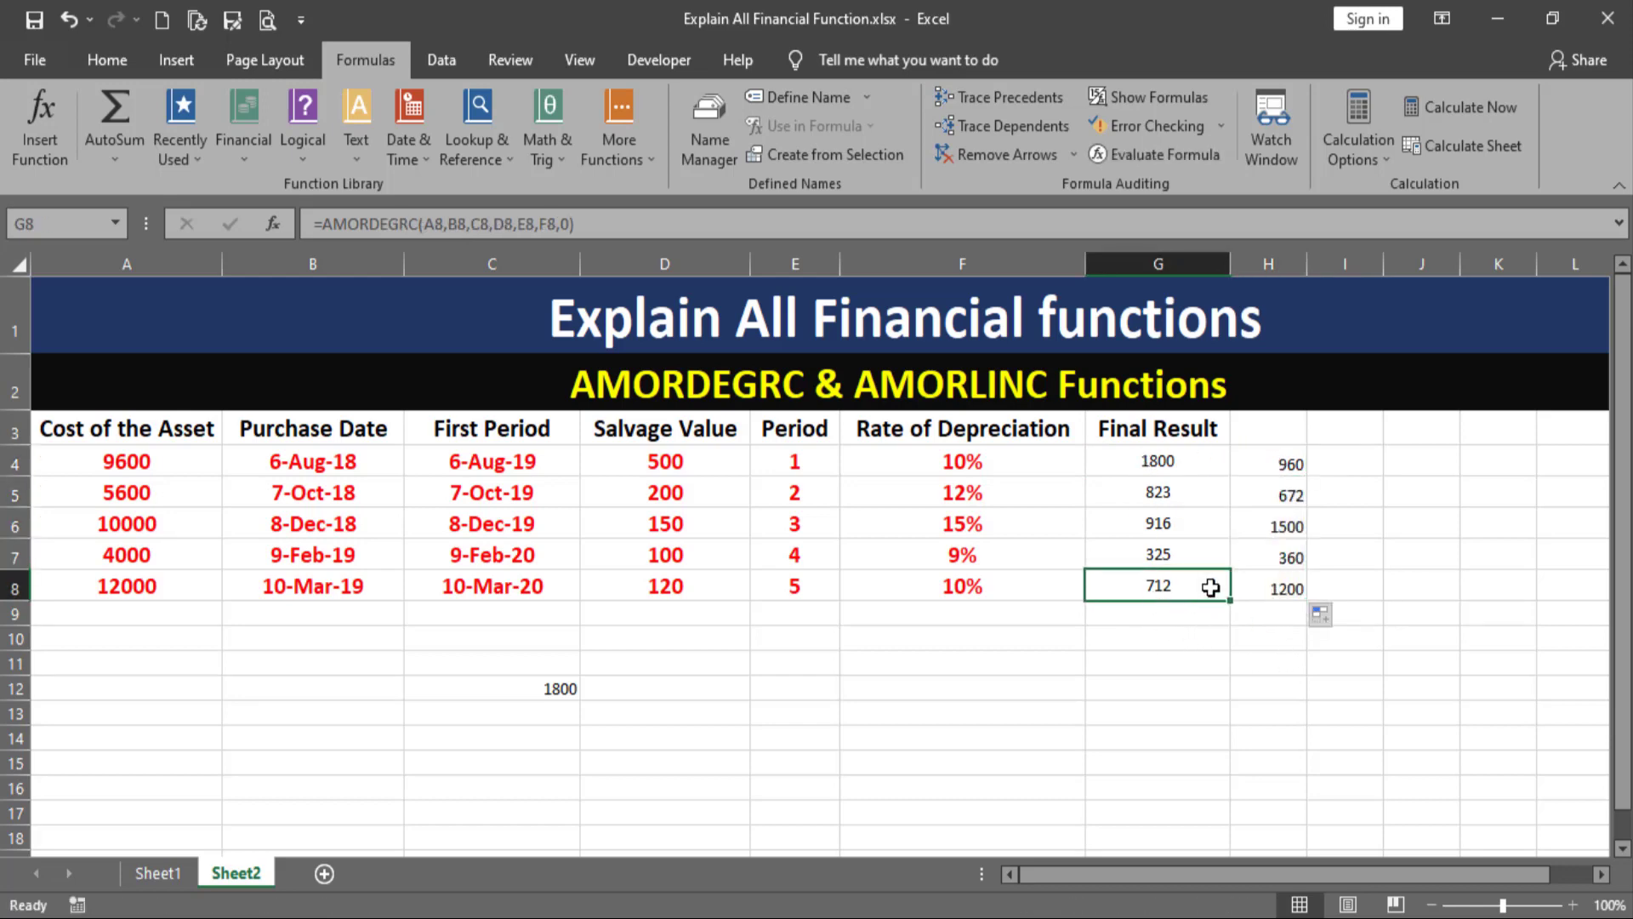